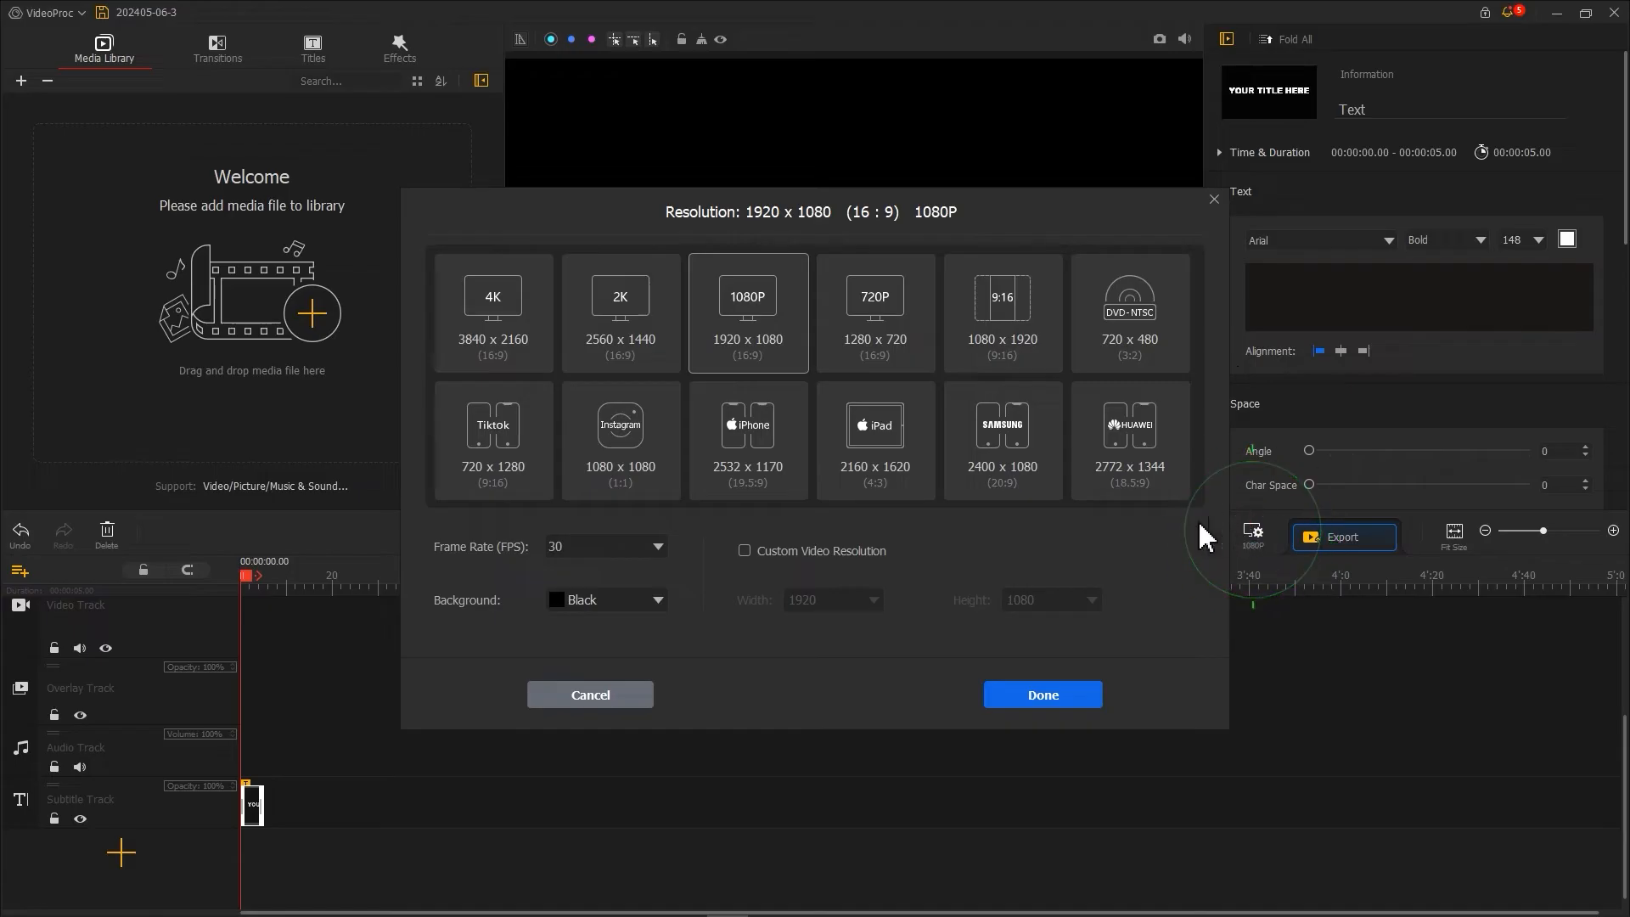
Step: Set the project background to White and add a snapshot of the white preview to the media library
left_click(654, 599)
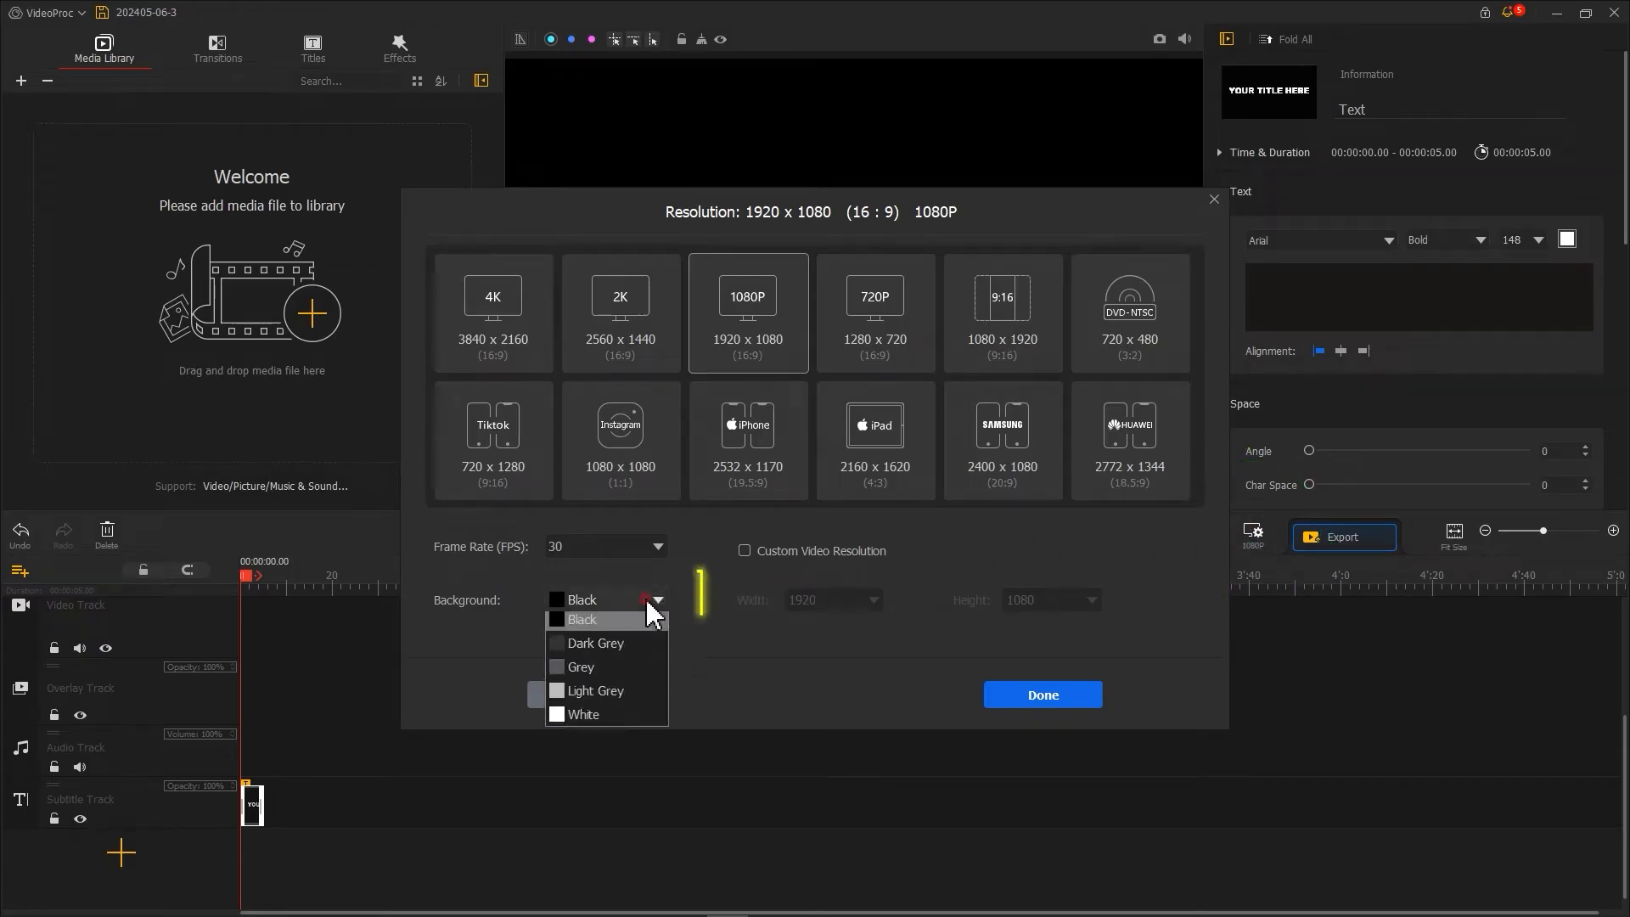
left_click(622, 752)
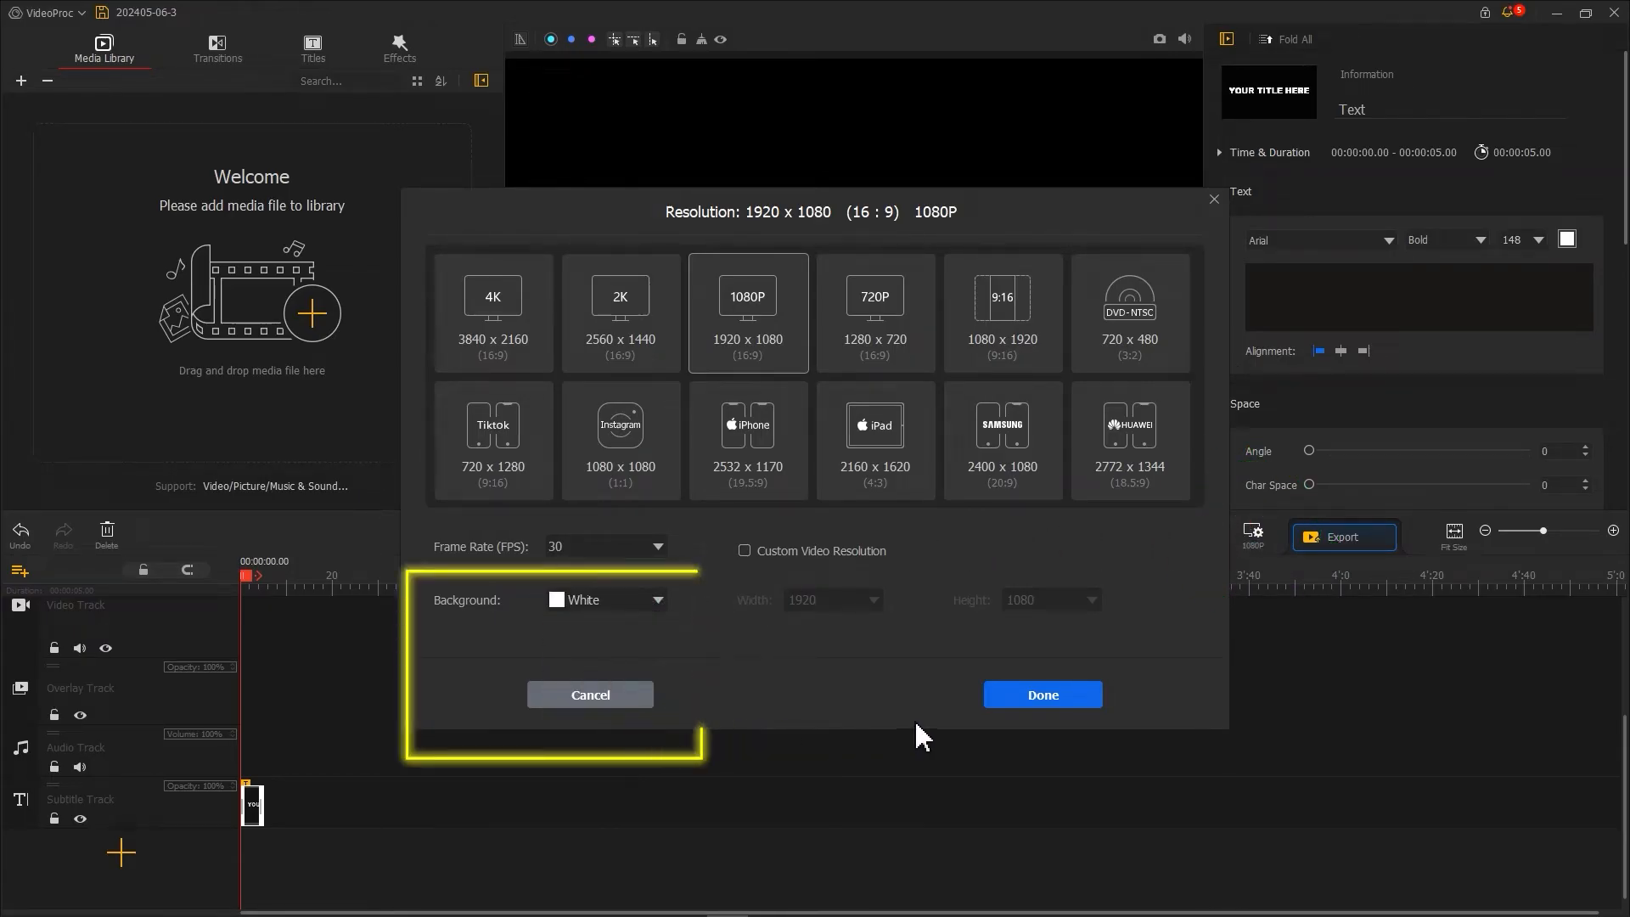
left_click(1043, 695)
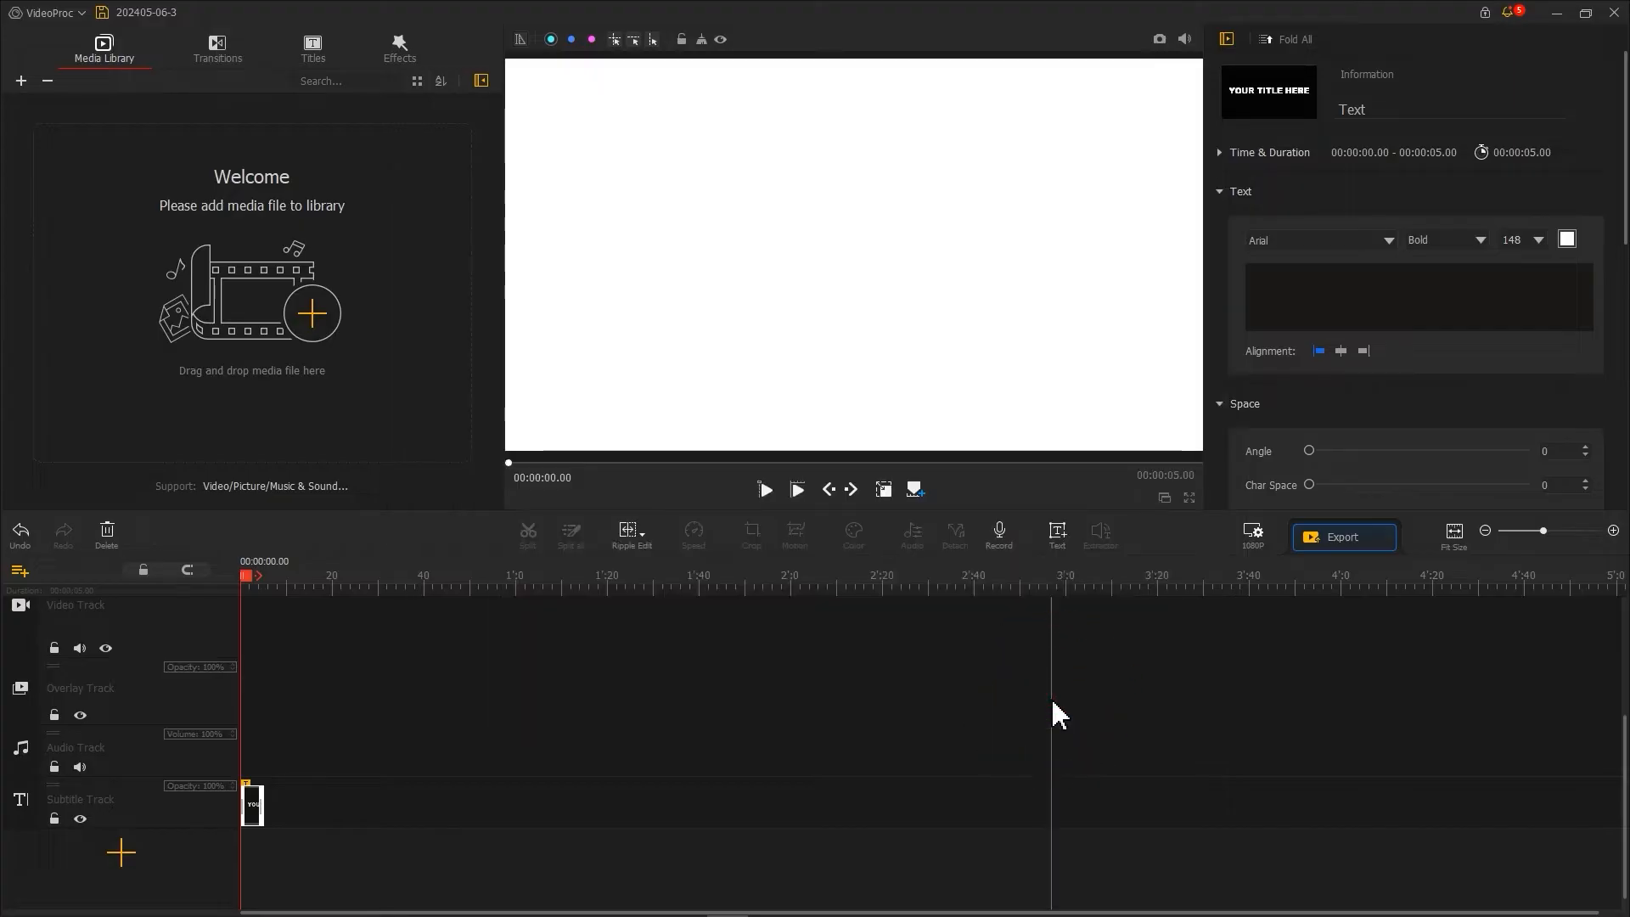
left_click(1159, 41)
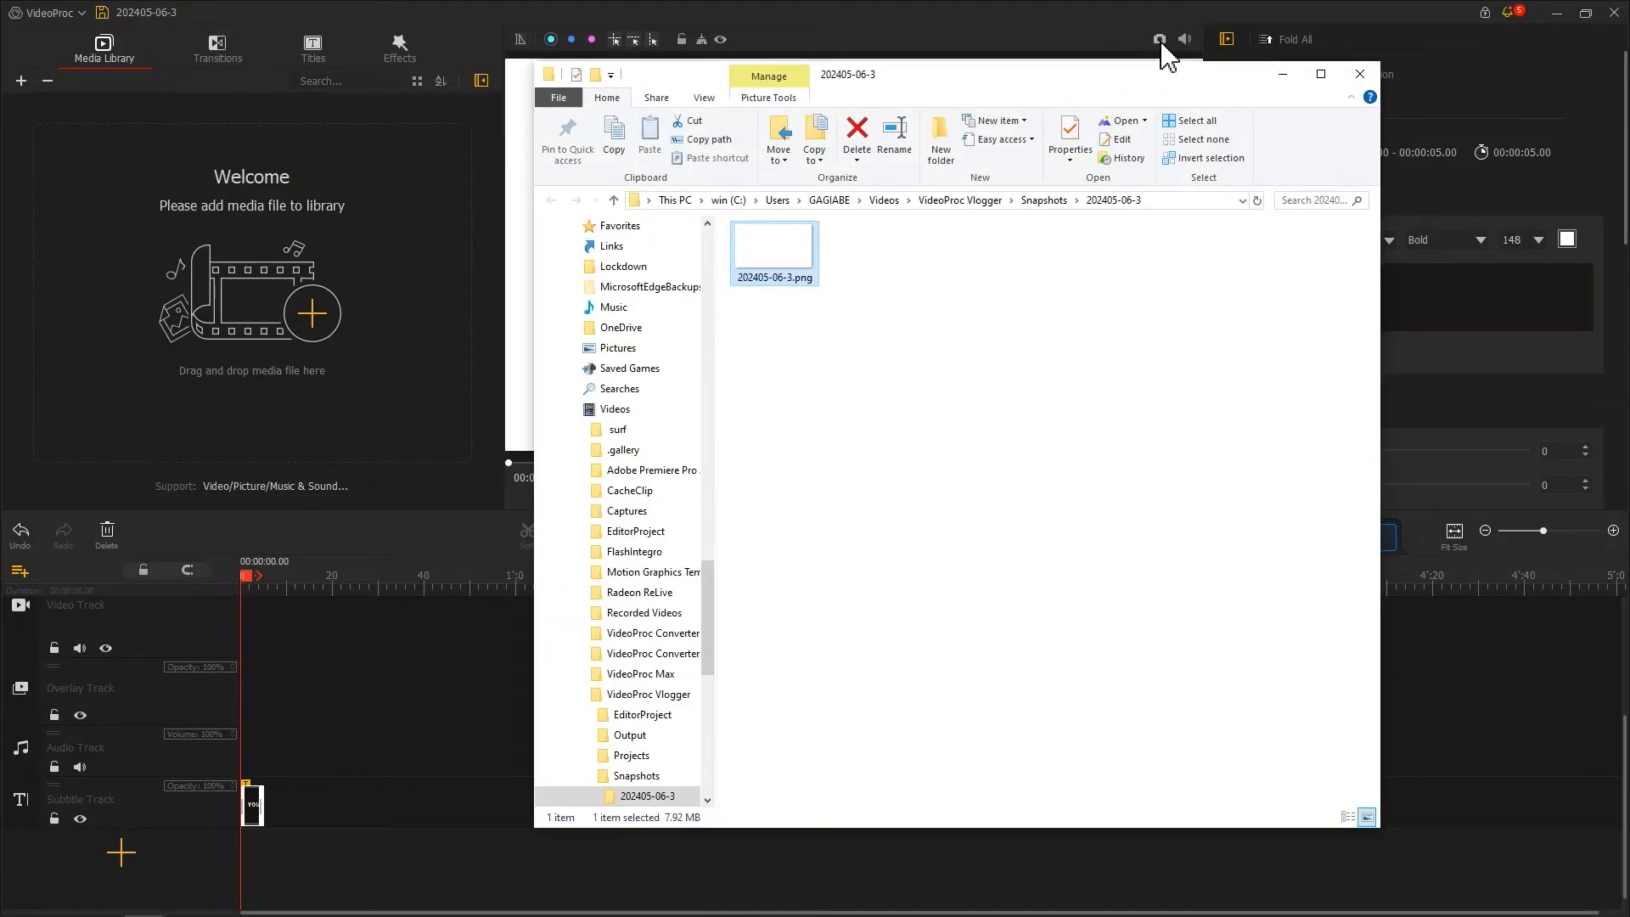
left_click_drag(800, 248, 355, 312)
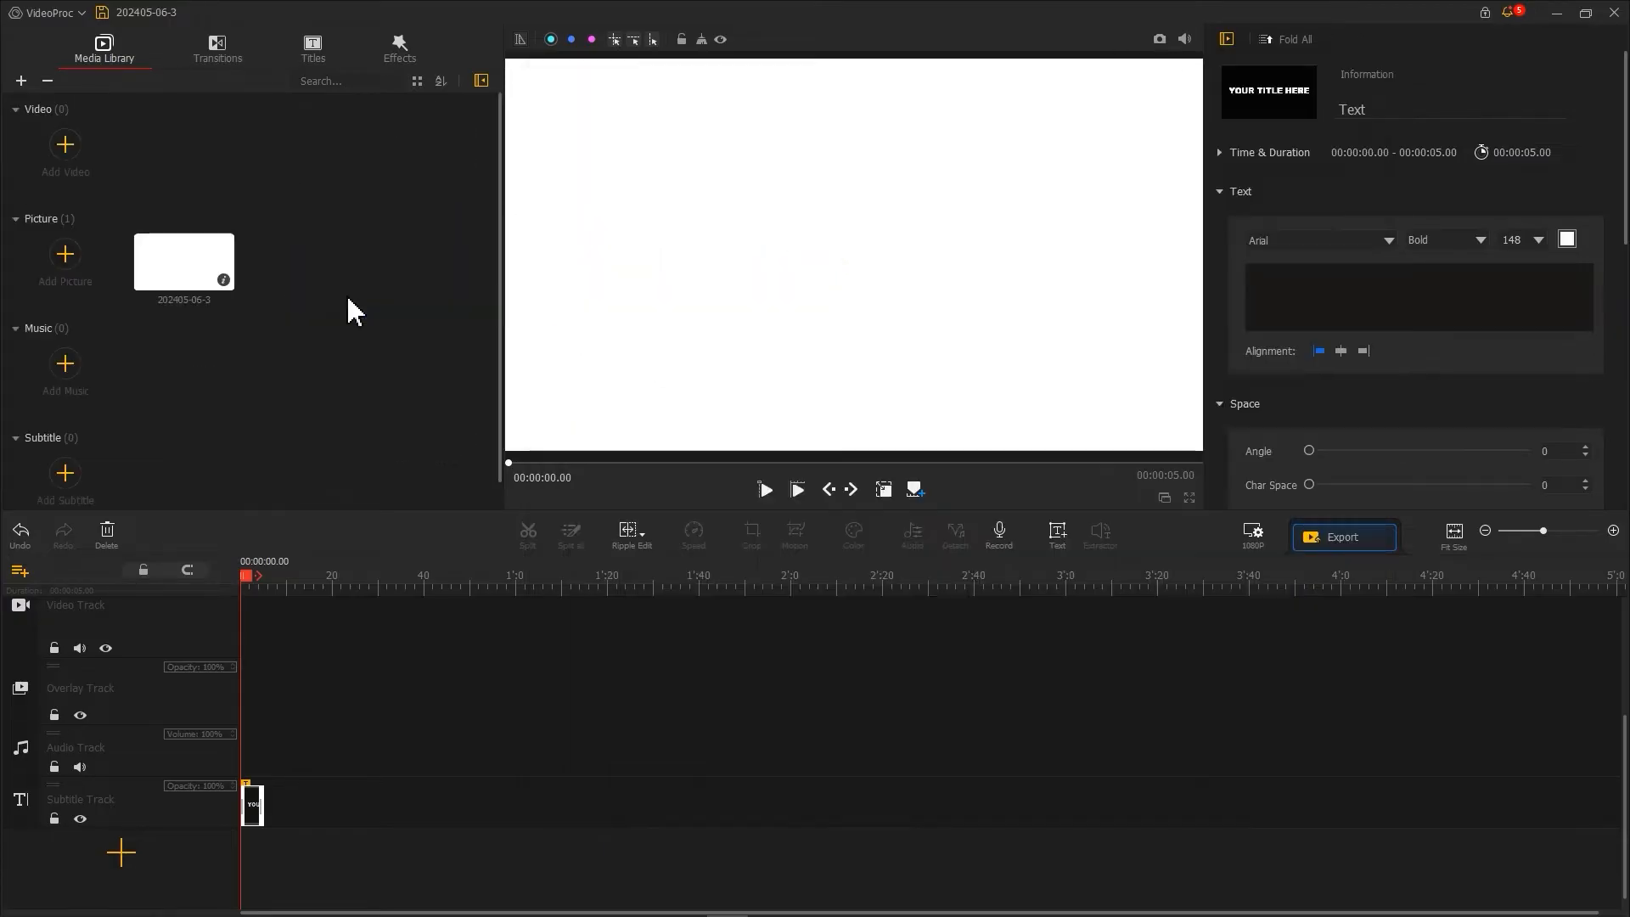
Step: Set the project background to a custom pure green with RGB values 0, 255, 0
left_click(1253, 537)
left_click(622, 601)
left_click(613, 621)
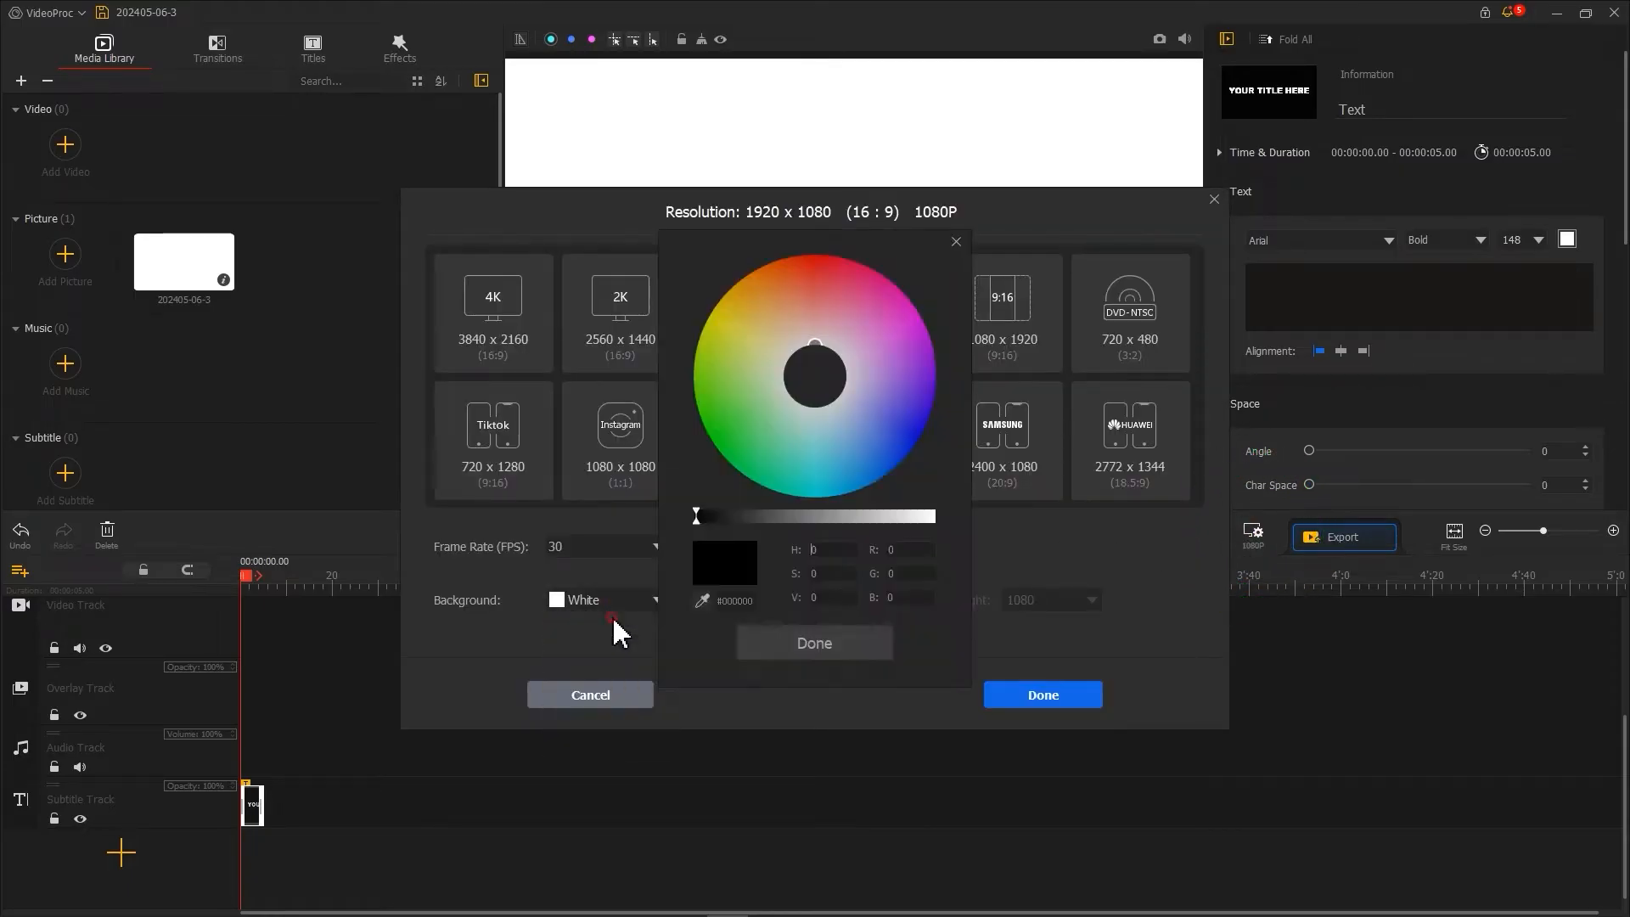
left_click_drag(727, 441, 709, 445)
left_click(900, 519)
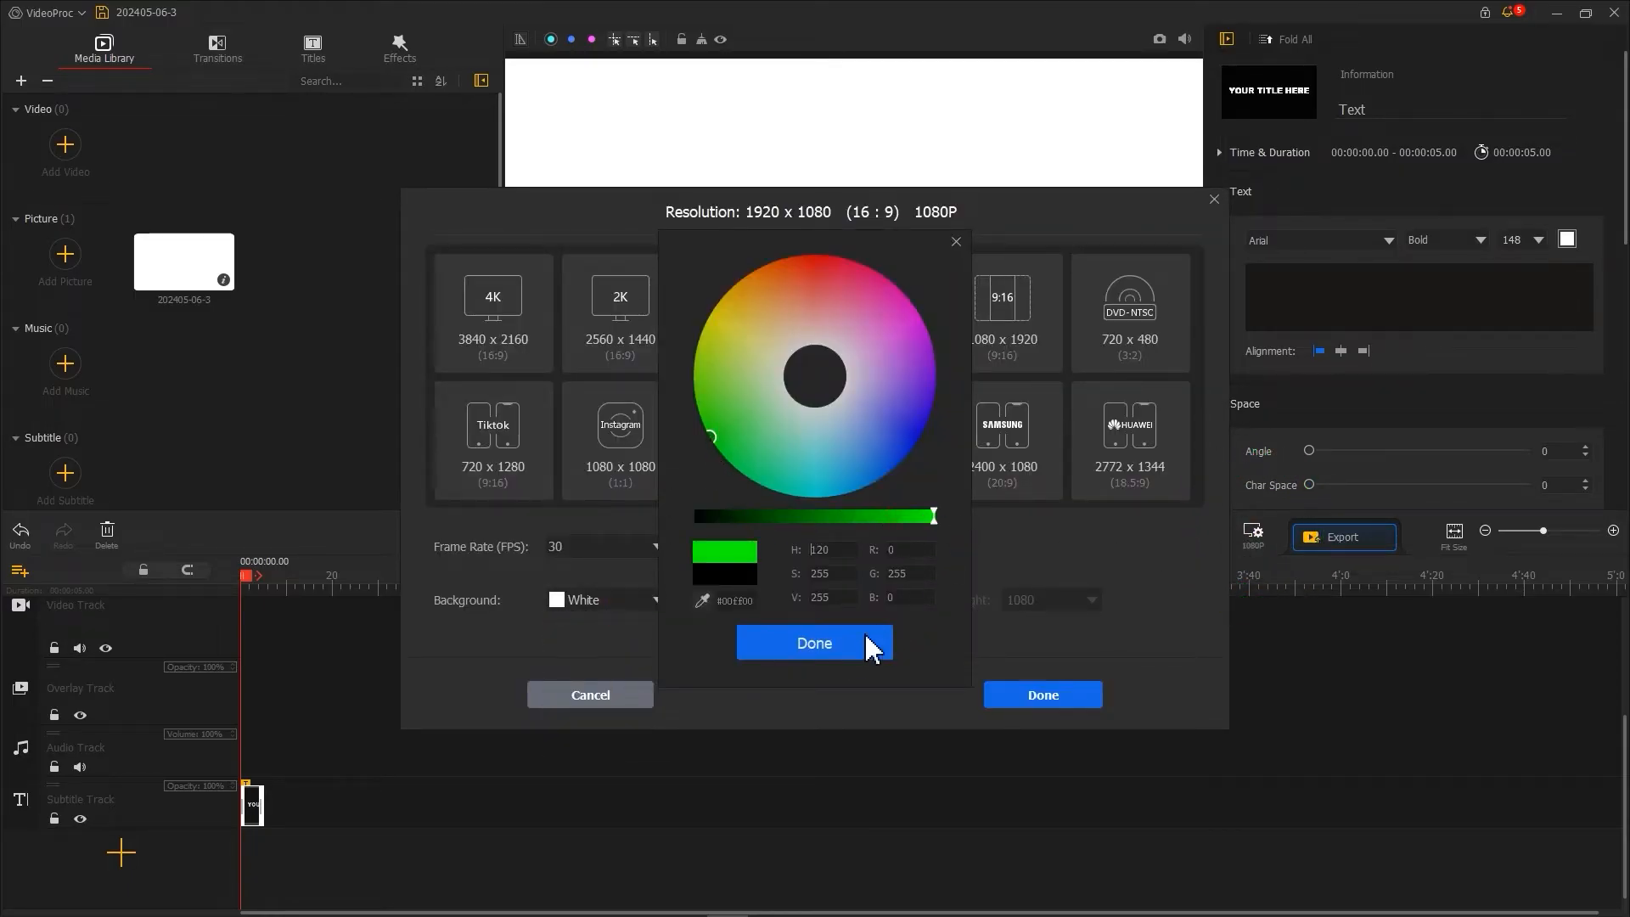
left_click(872, 645)
left_click(1043, 693)
Step: Take a snapshot of the green preview and add the image file to the media library
left_click(1159, 39)
left_click(875, 293)
left_click_drag(875, 293, 392, 344)
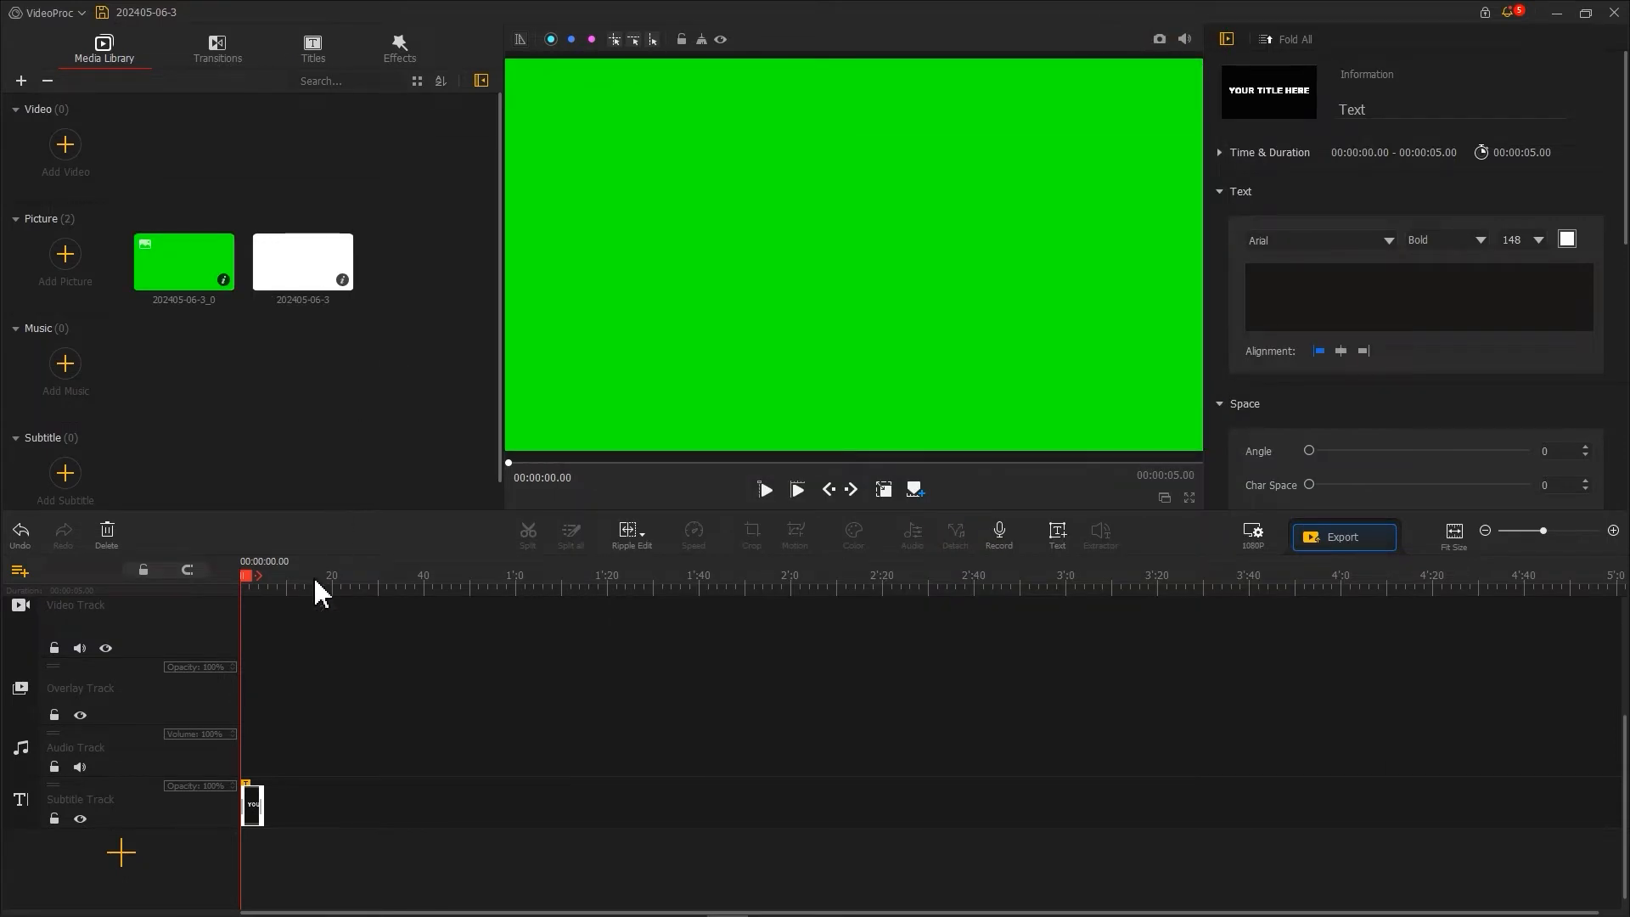
Step: Delete the title clip from the subtitle track and place the white picture at the start of the video track
left_click(252, 805)
key("Delete")
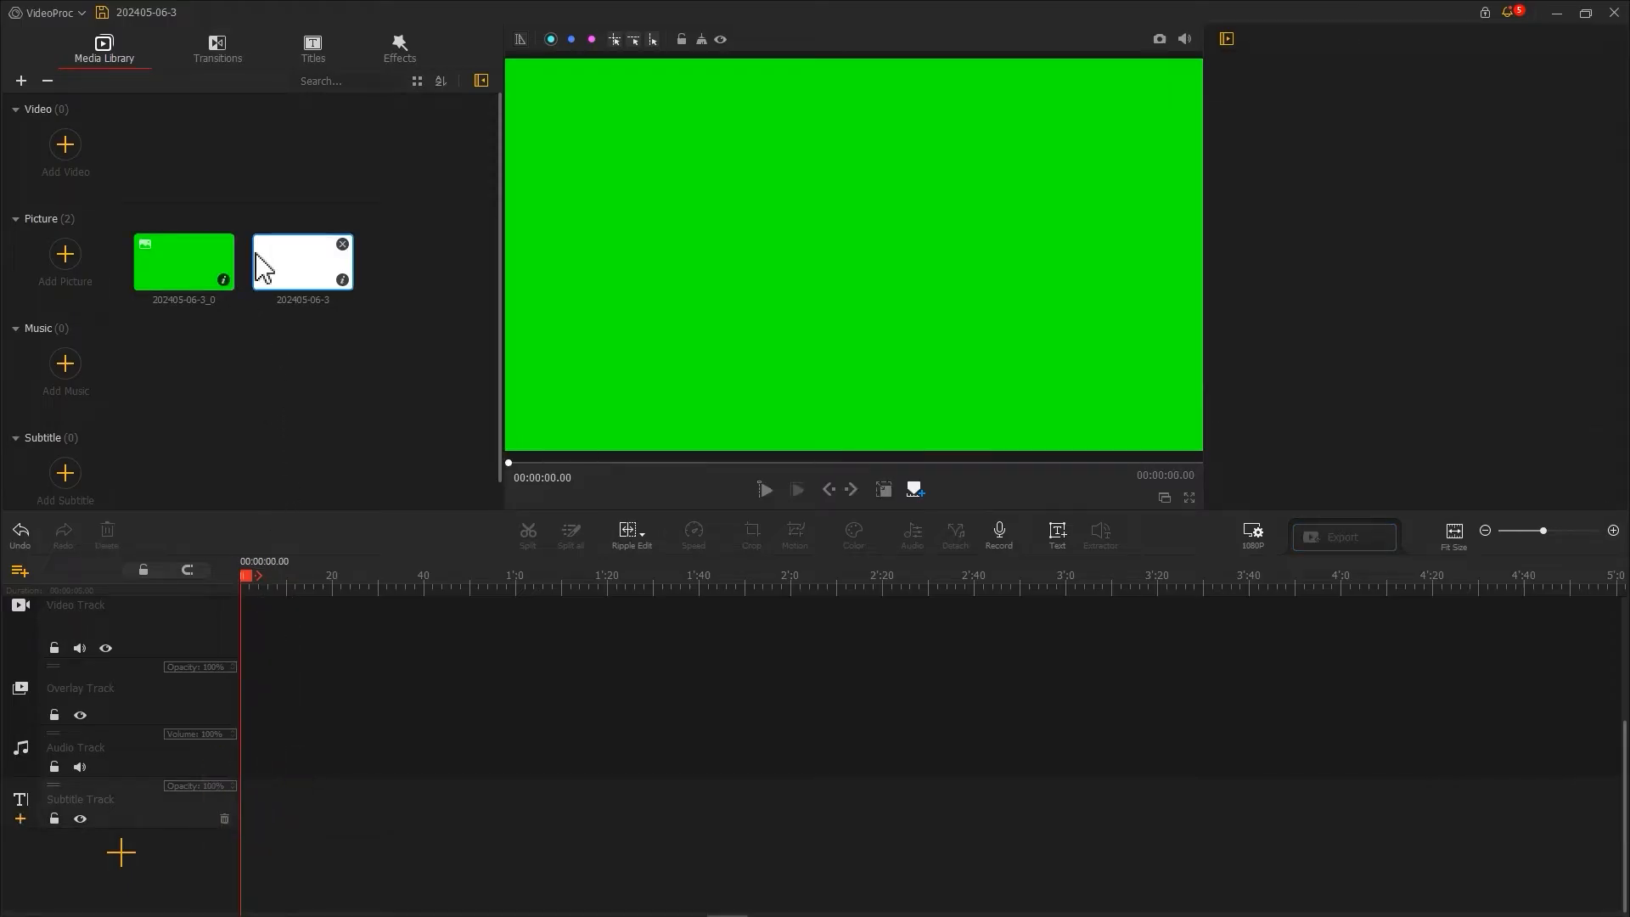
left_click_drag(272, 273, 291, 611)
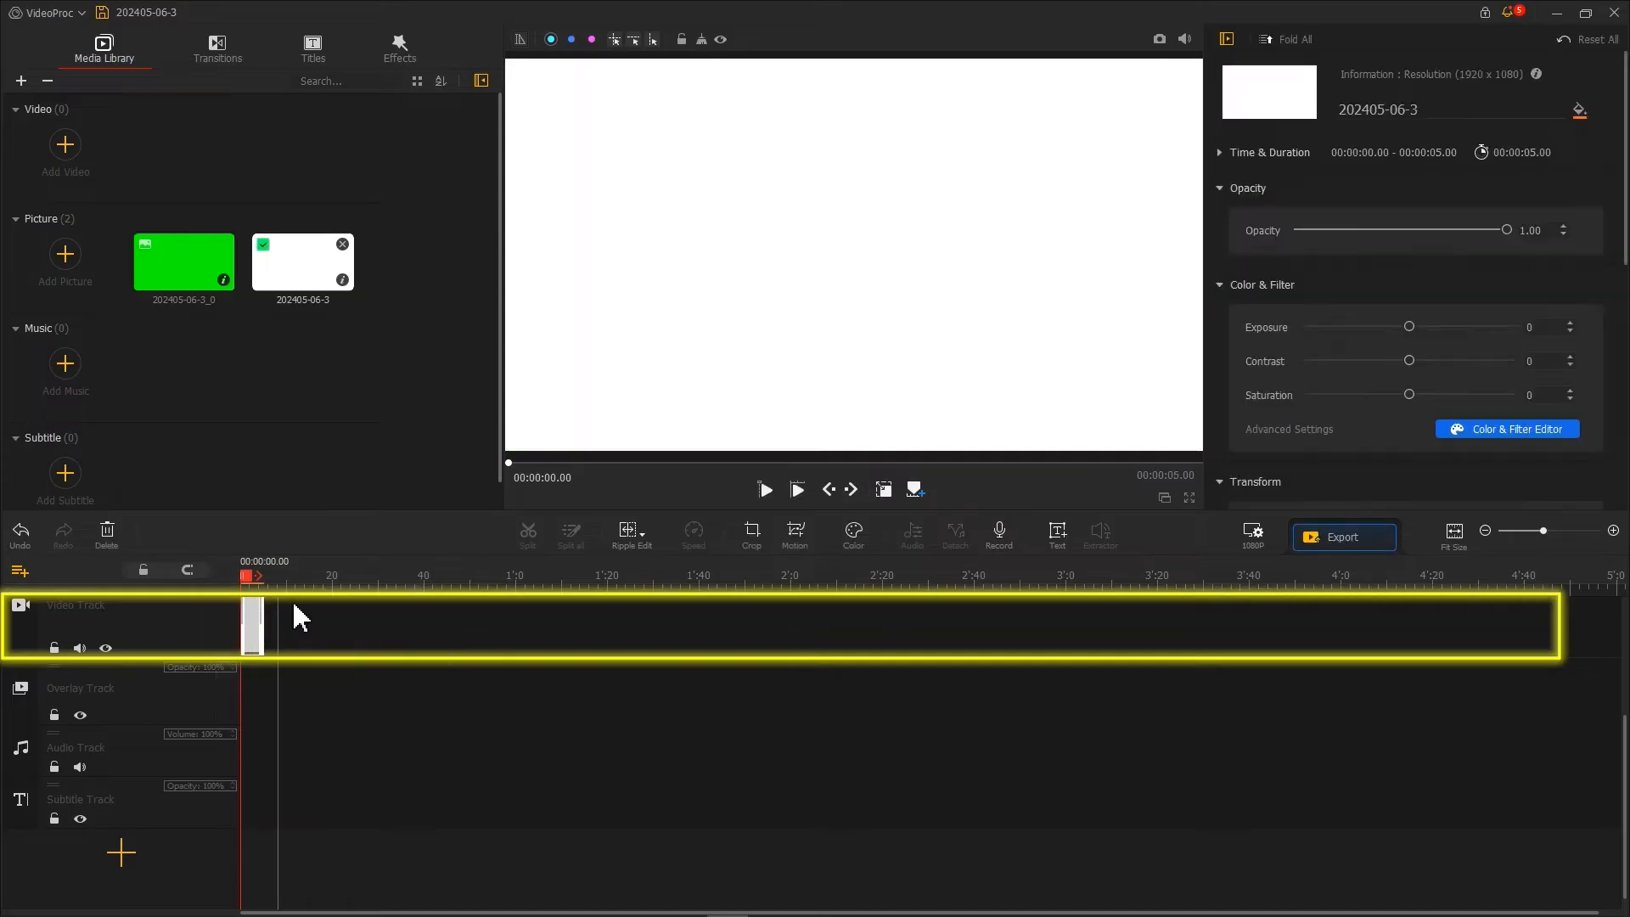
Step: Place the green picture at the start of the overlay track and fit it to the screen width
left_click_drag(201, 272, 257, 705)
scroll(1248, 433, "down", 7)
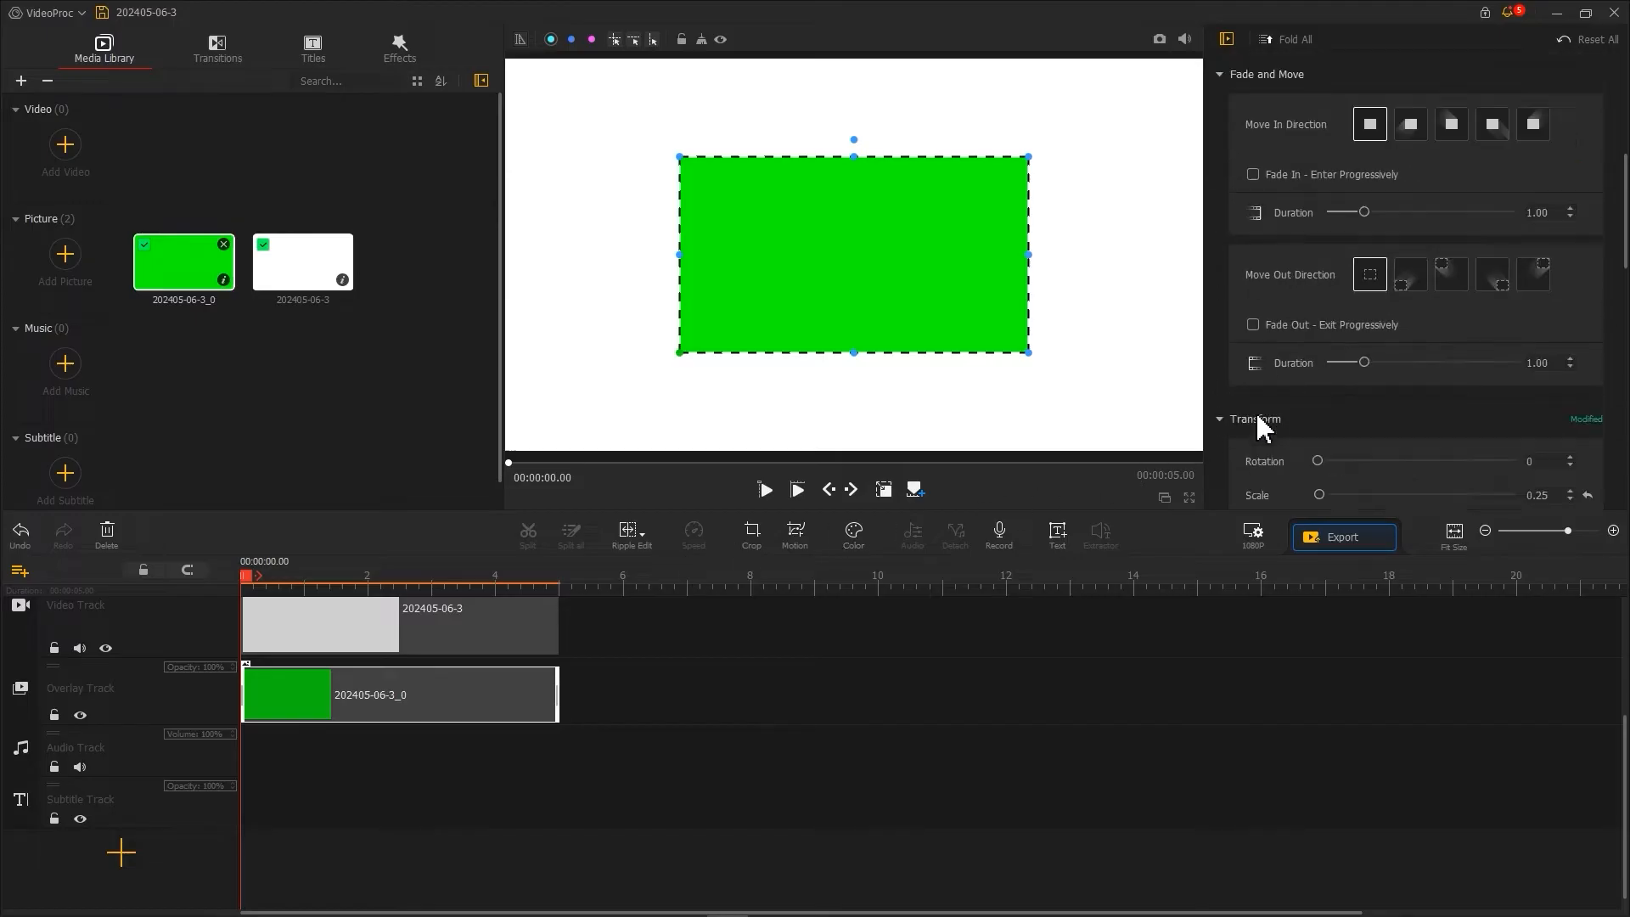
left_click(1350, 345)
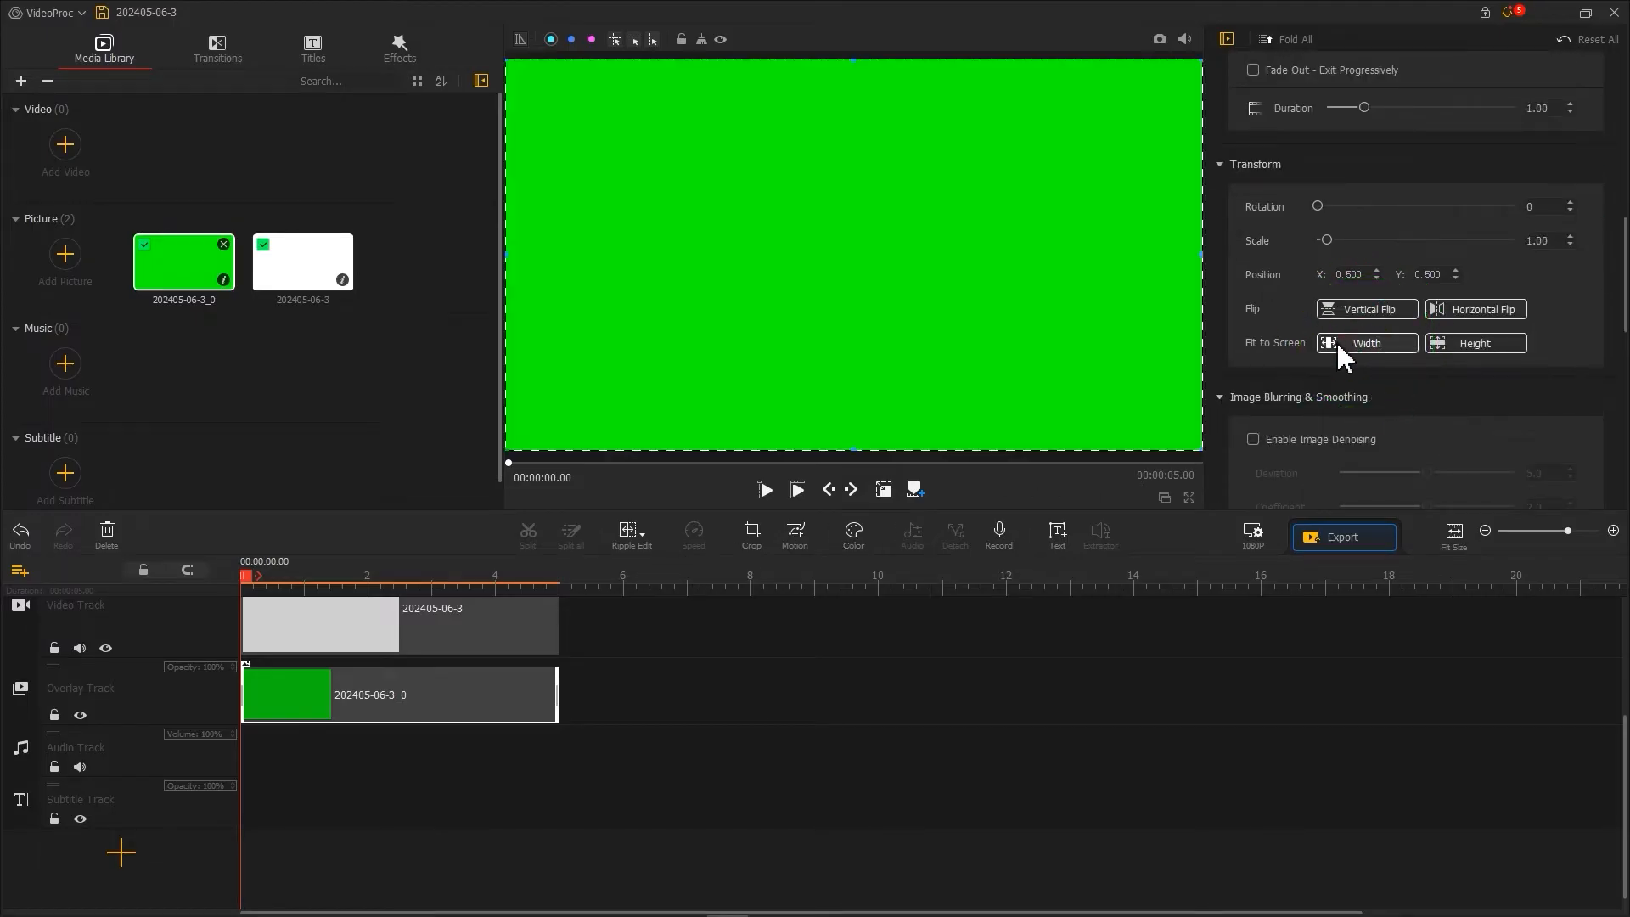
Step: Shrink the green overlay on all four sides to a scale of about 0.91, leaving a thin white border around it
left_click_drag(855, 65, 853, 78)
left_click_drag(853, 447, 839, 438)
left_click_drag(509, 260, 522, 257)
left_click_drag(1198, 259, 1190, 259)
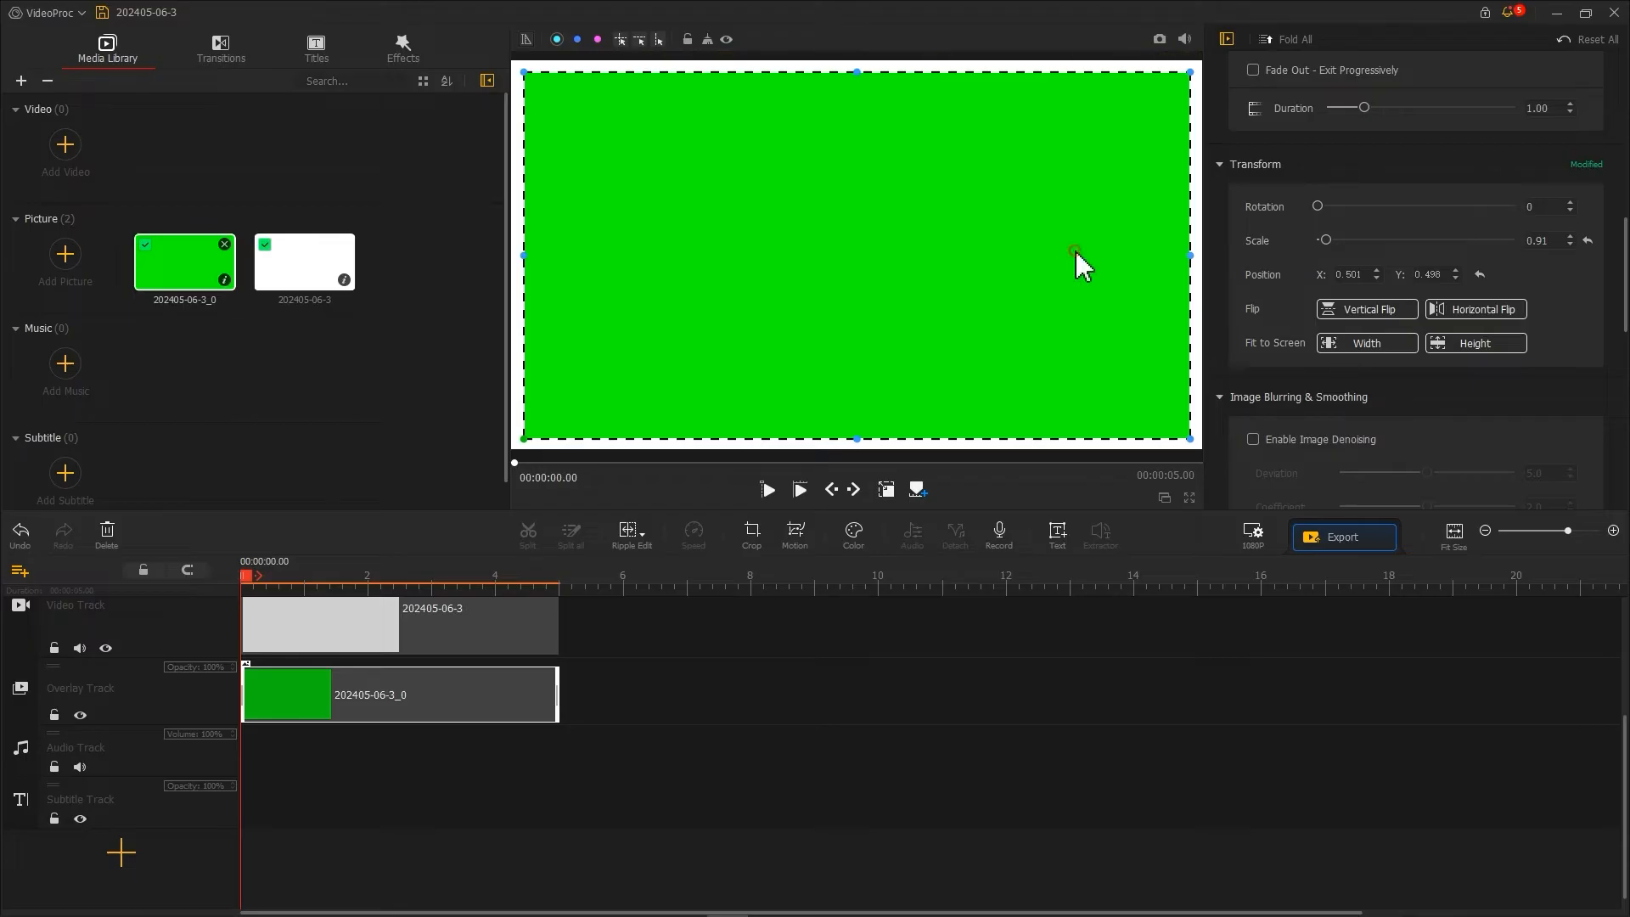
Step: Take a snapshot of the white-bordered green preview and add the image 202405-06-3_1 to the media library
left_click(1161, 43)
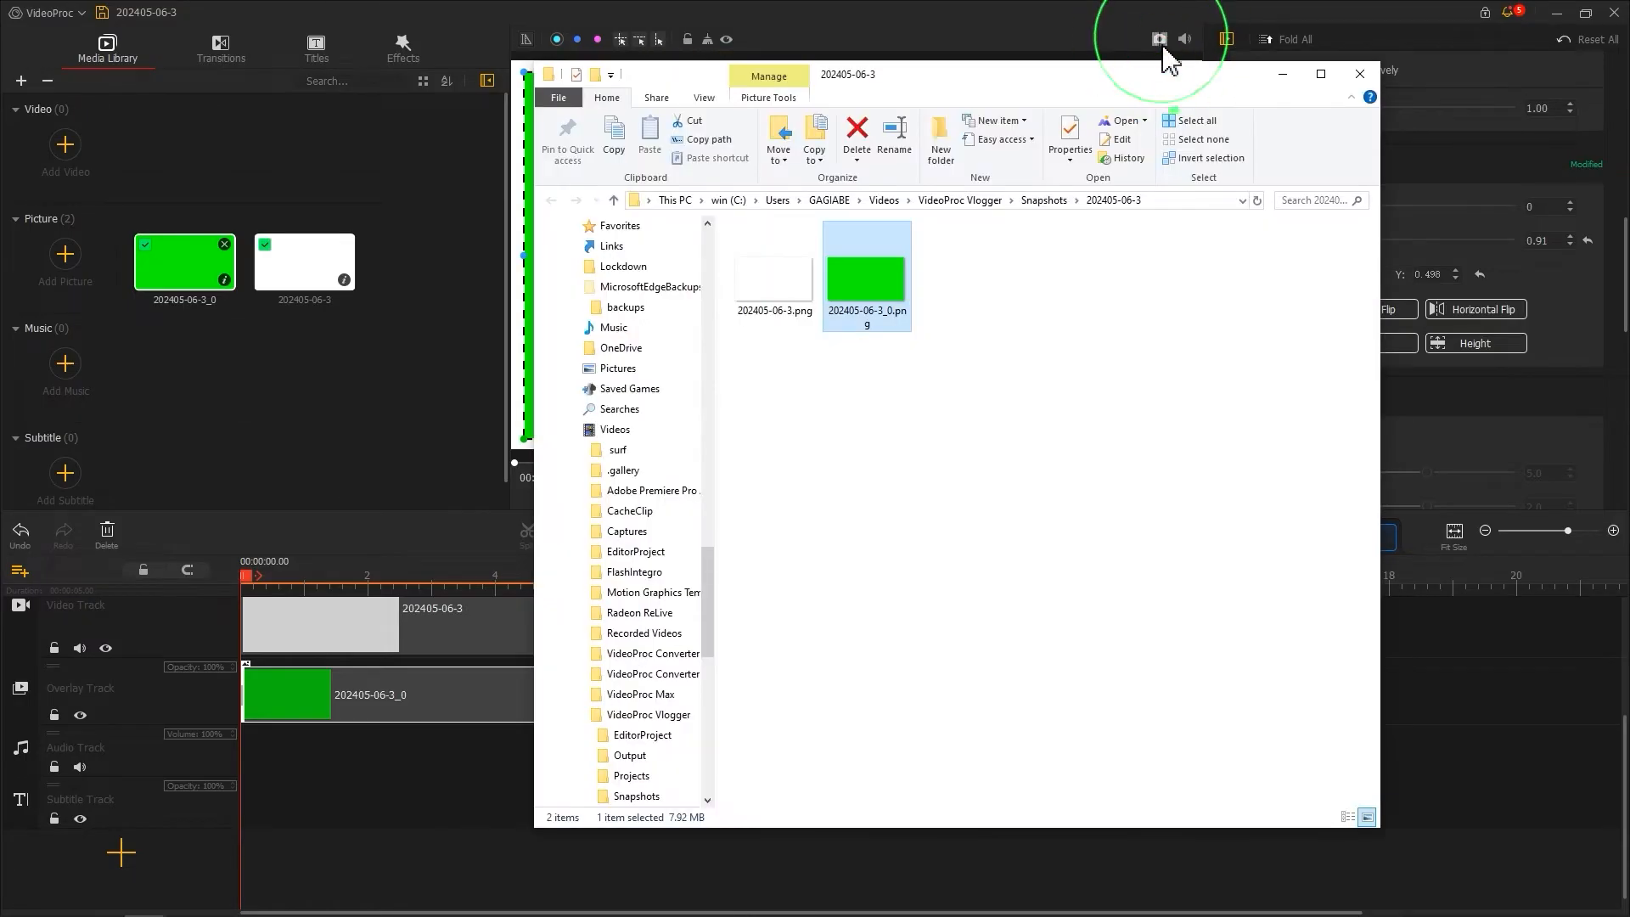
left_click(1162, 47)
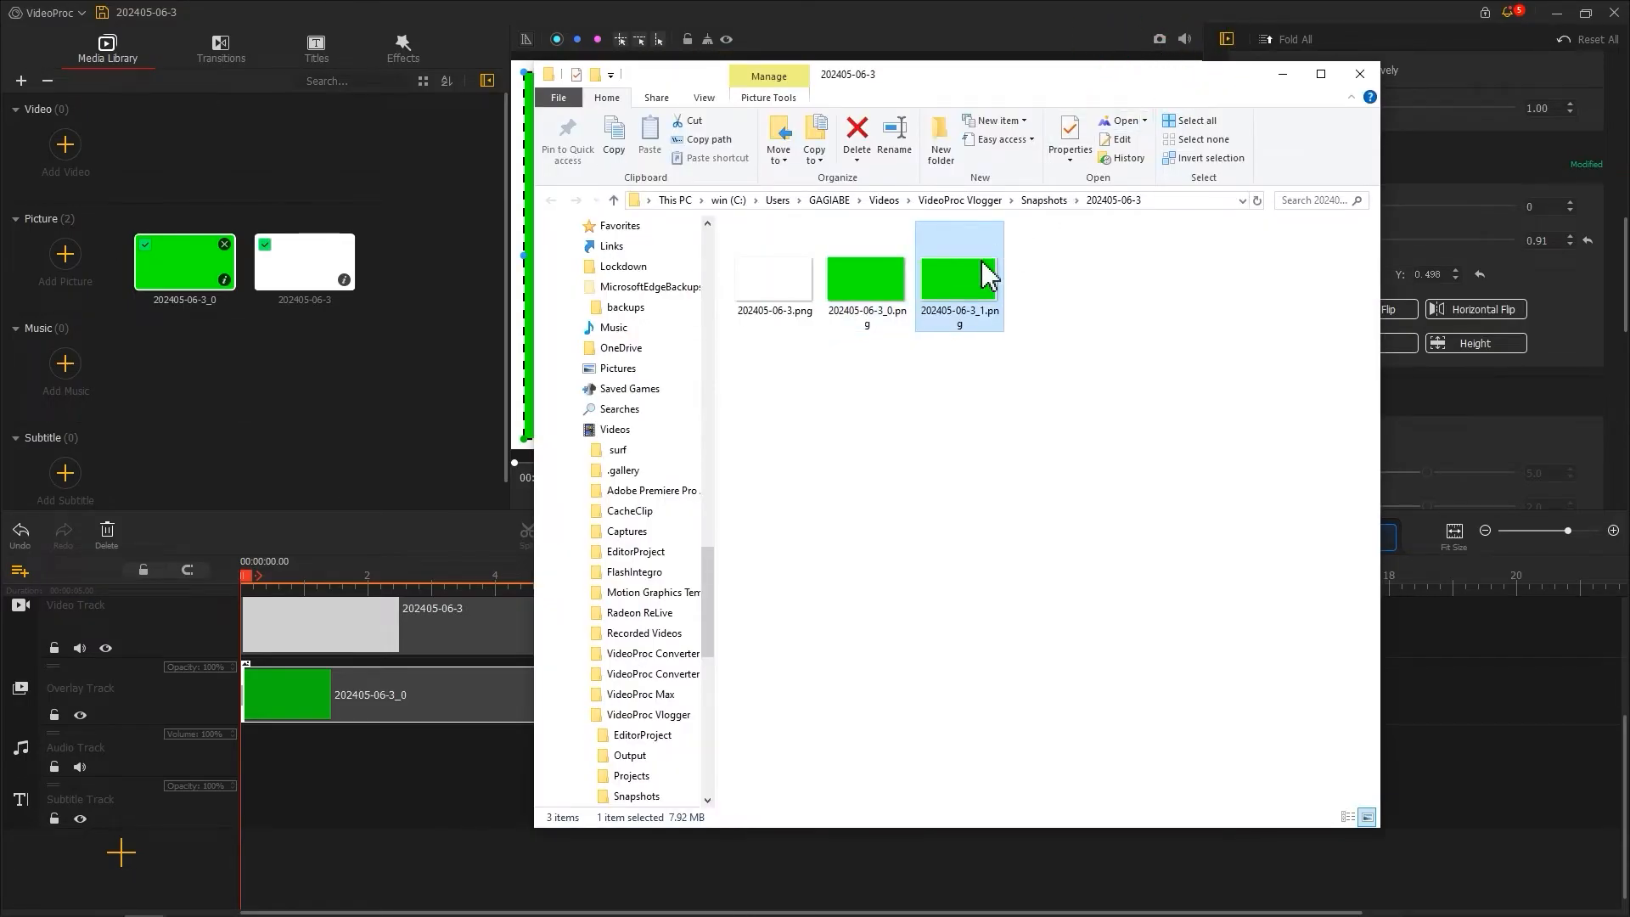
left_click_drag(988, 273, 446, 344)
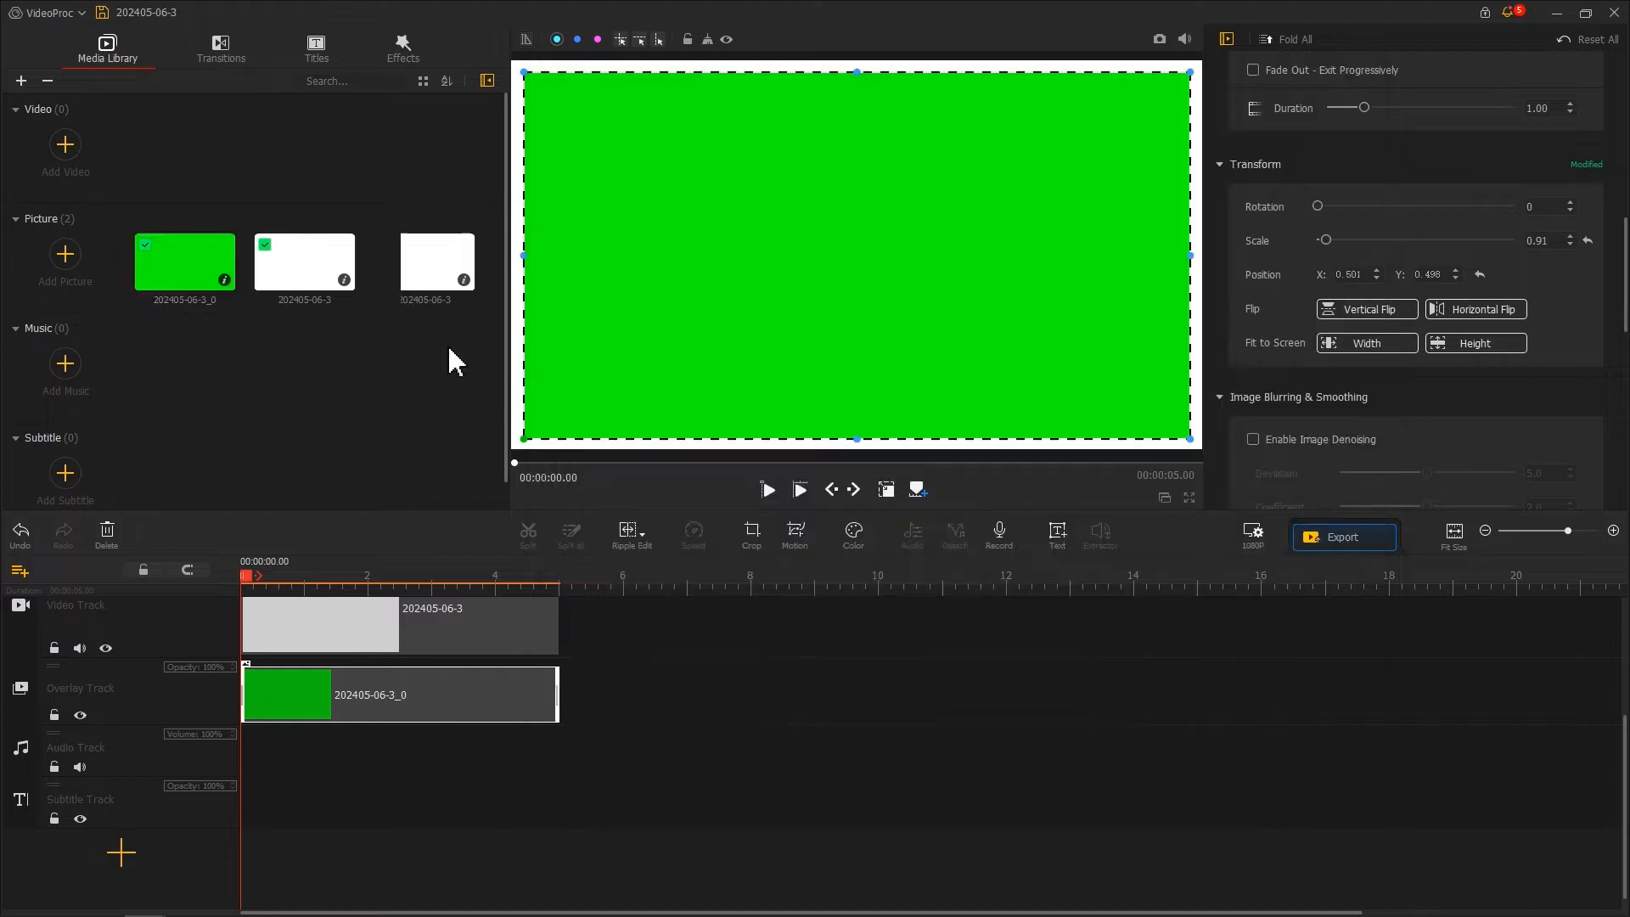
Step: Remove the green overlay clip and the white picture clip from the timeline
right_click(306, 684)
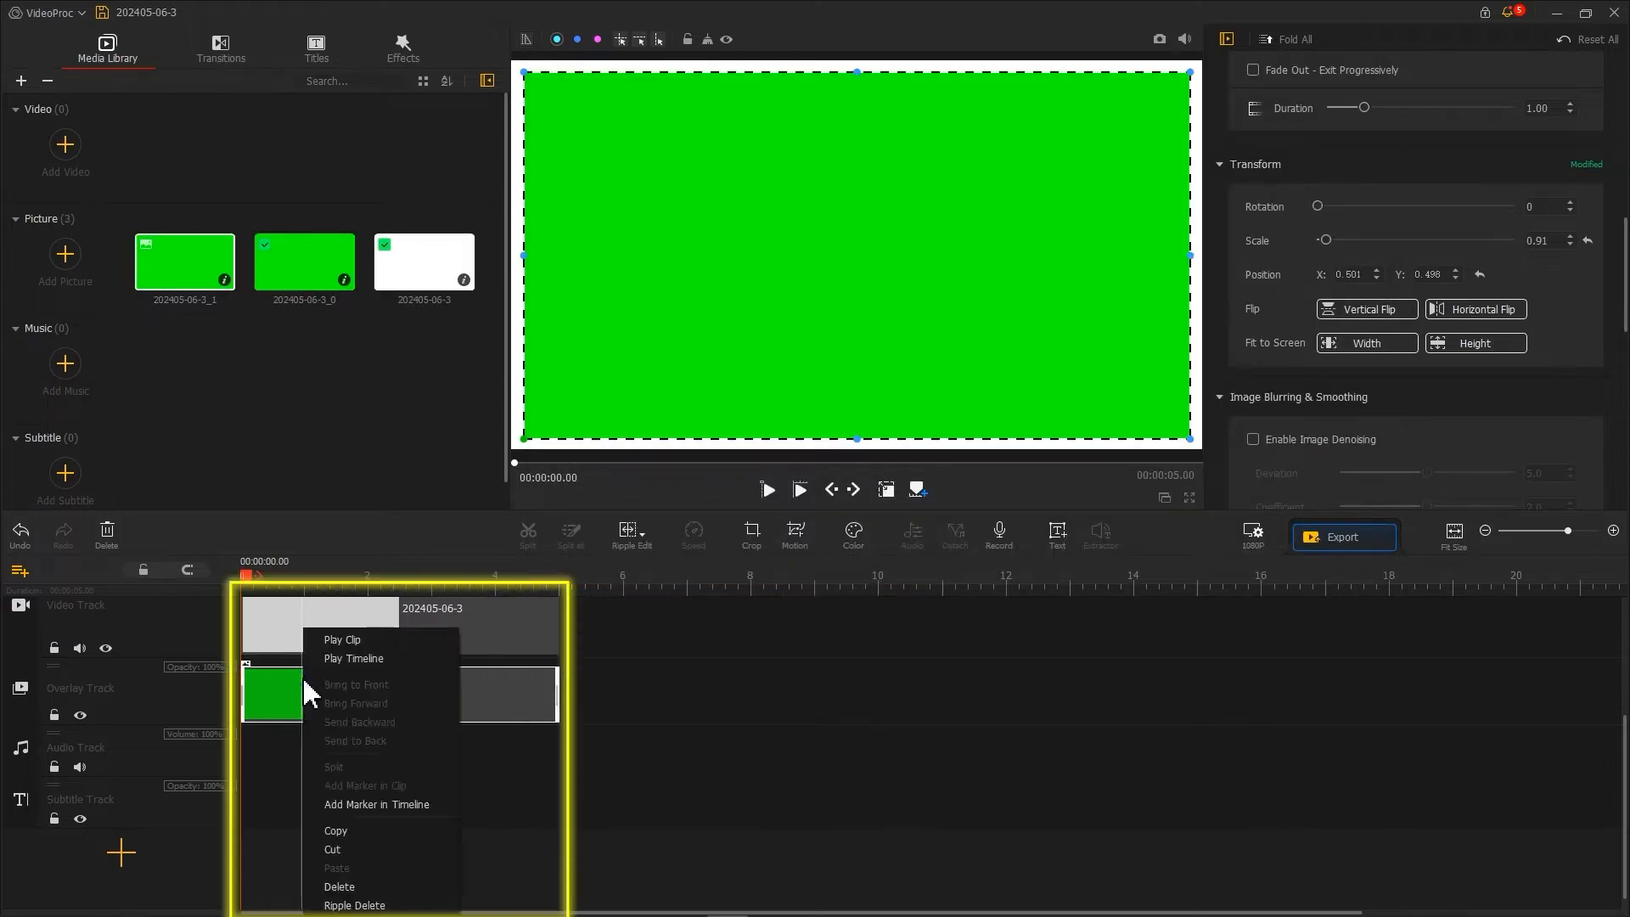
left_click(338, 856)
right_click(297, 624)
left_click(339, 836)
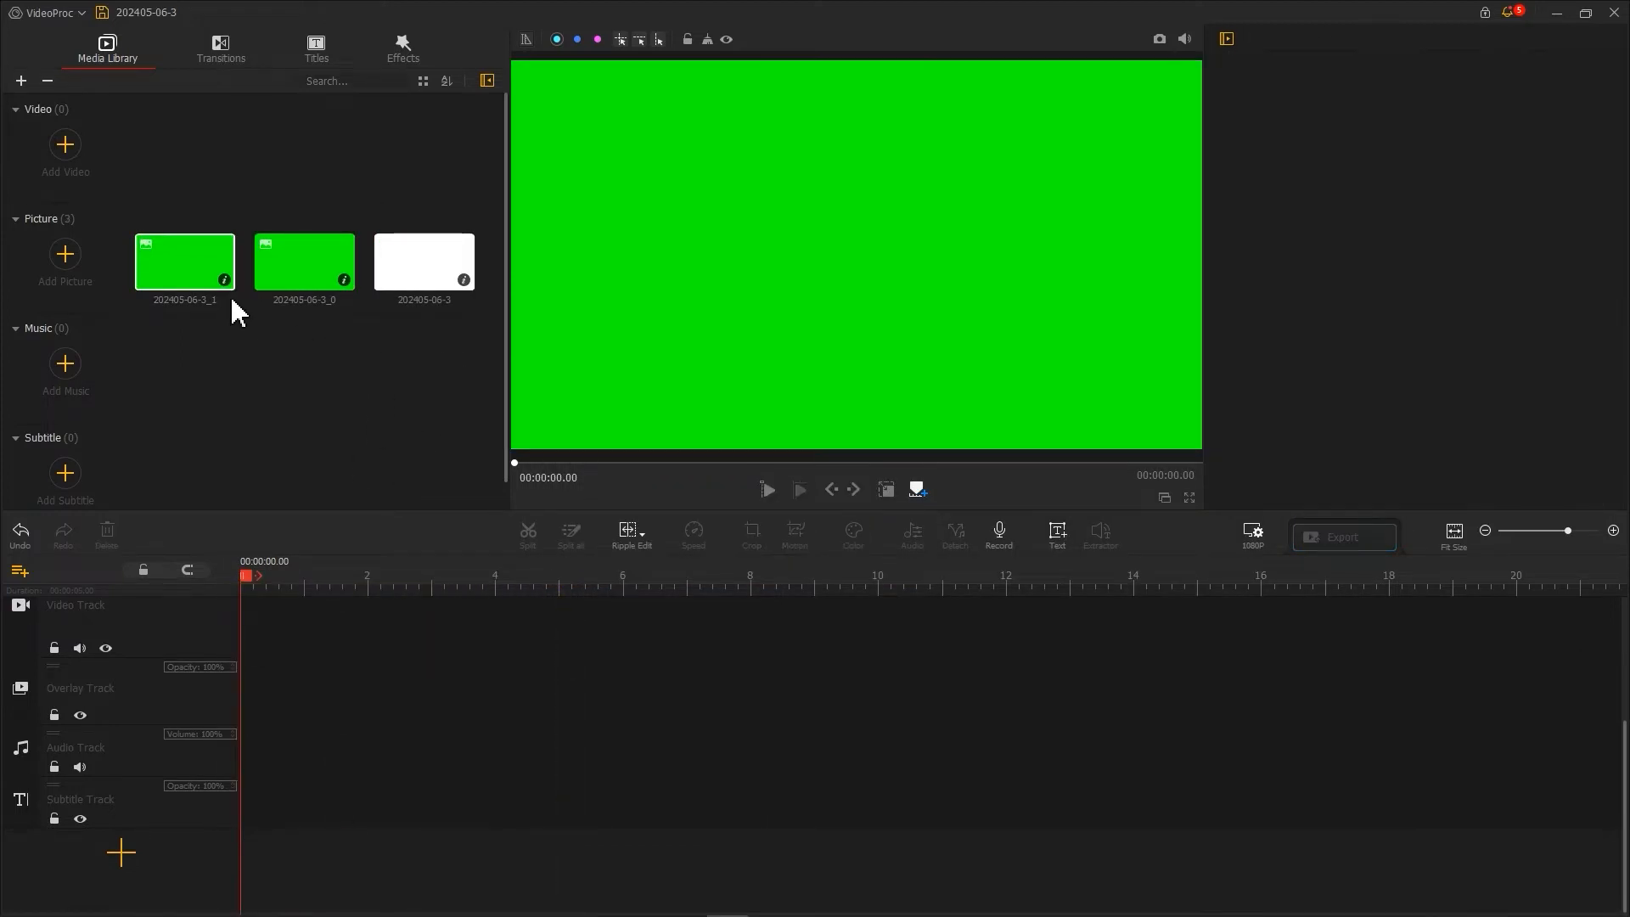
Step: Import the blue light-leak video into the media library and place it at the start of the video track
left_click_drag(1423, 249, 407, 406)
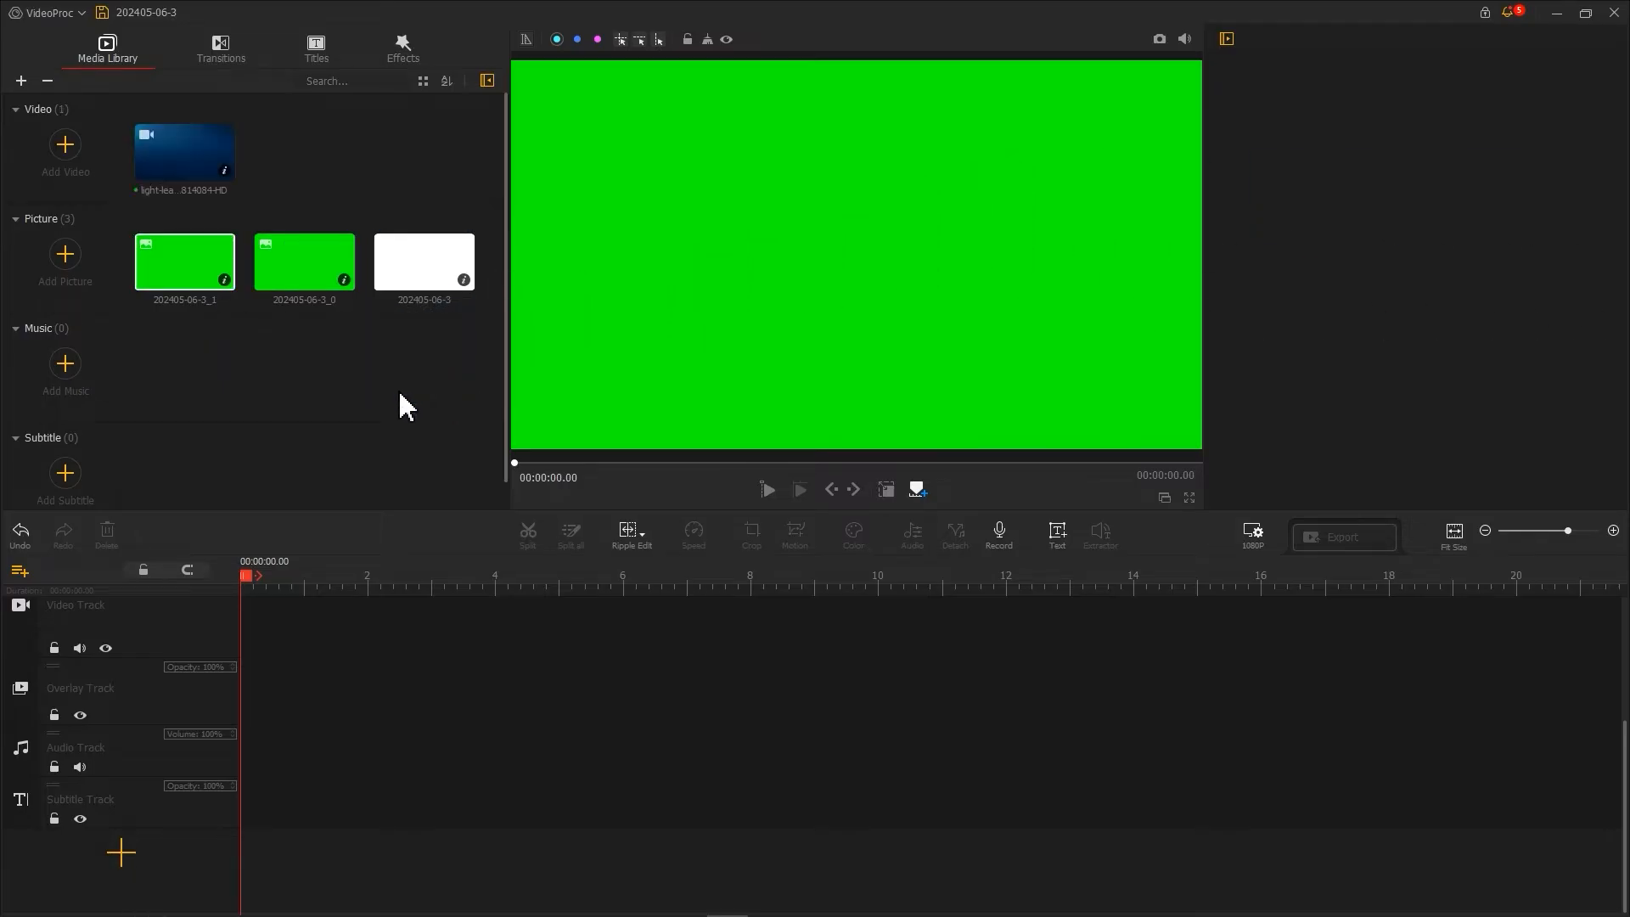
left_click_drag(178, 174, 231, 628)
Step: Place the white-bordered green picture 202405-06-3_1 on the overlay track and enable Chroma Key for it
left_click(194, 285)
left_click_drag(194, 285, 254, 723)
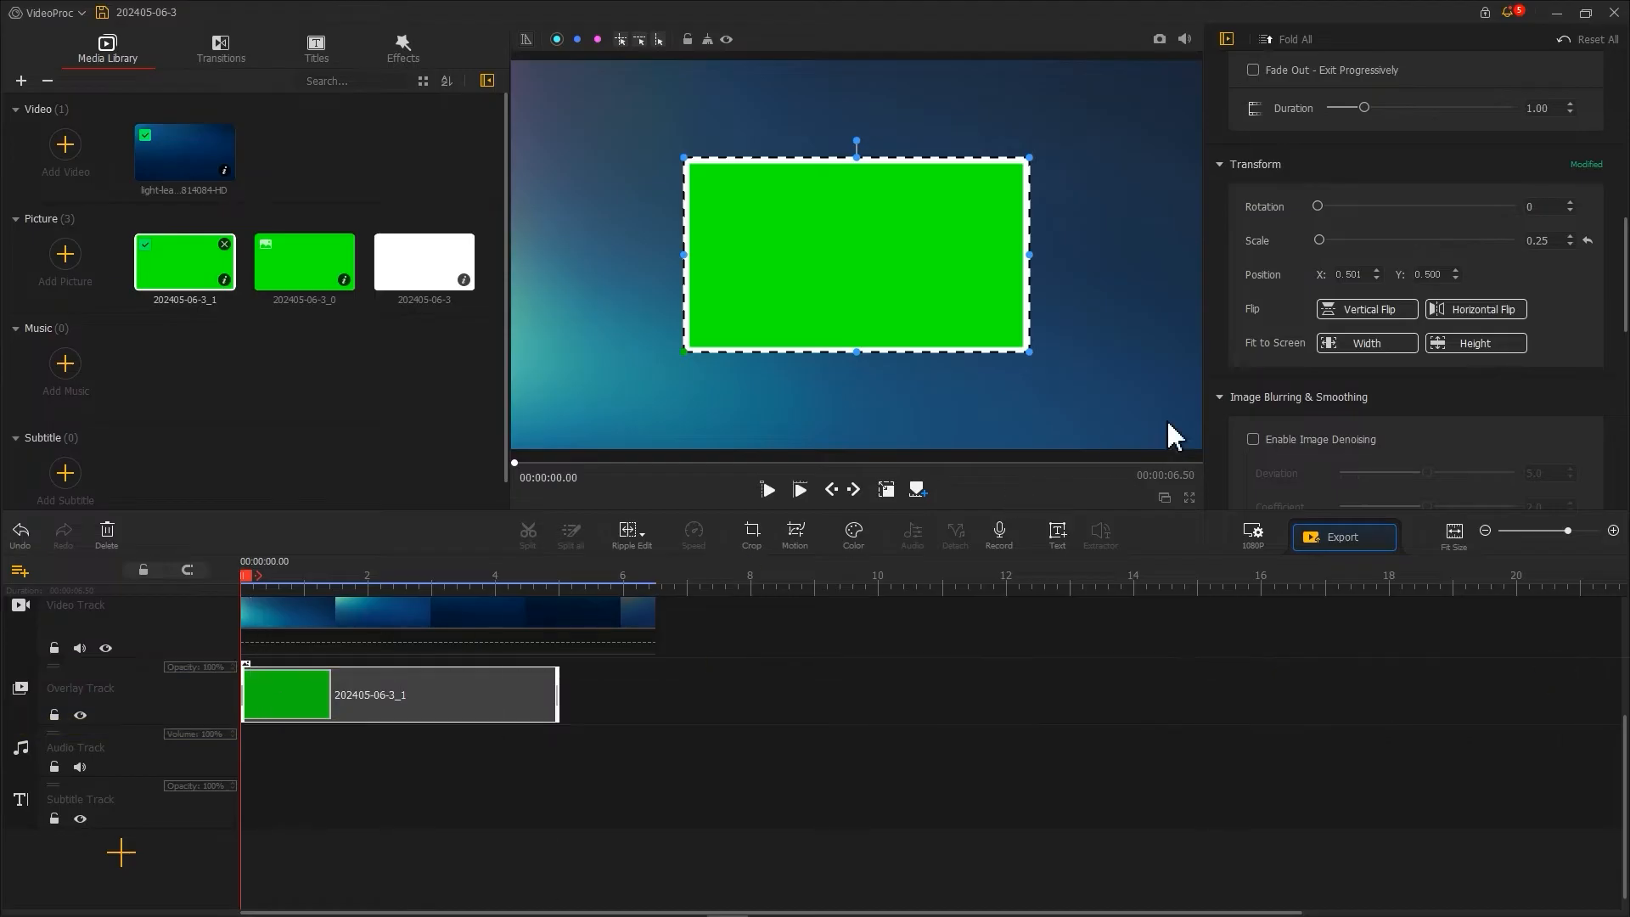
scroll(1244, 393, "down", 8)
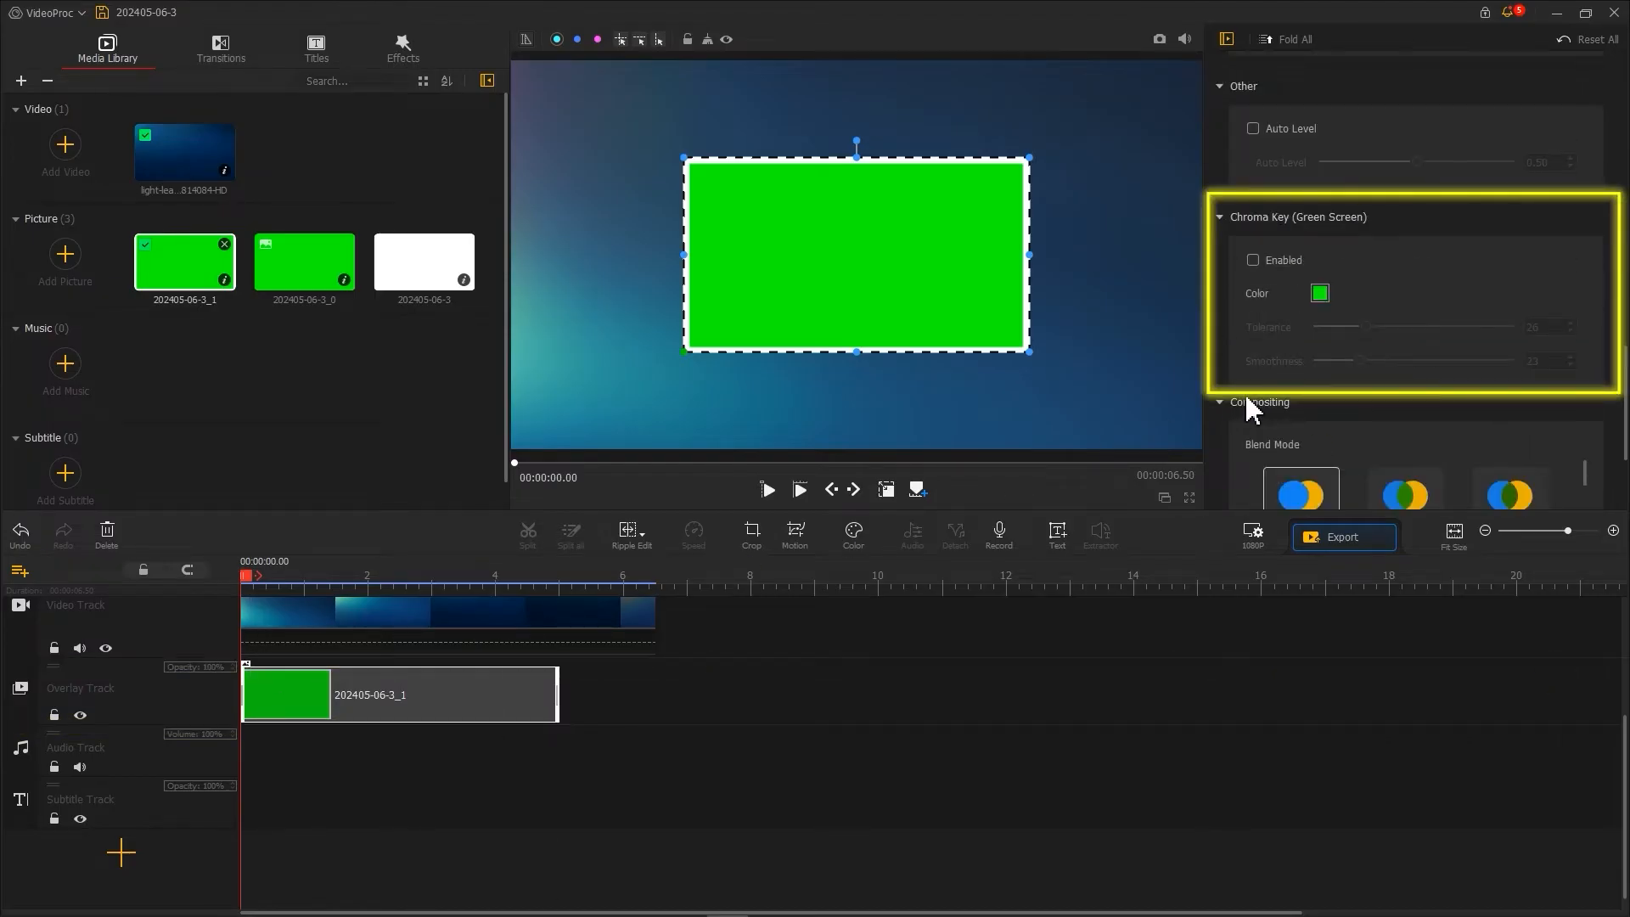
left_click(1272, 262)
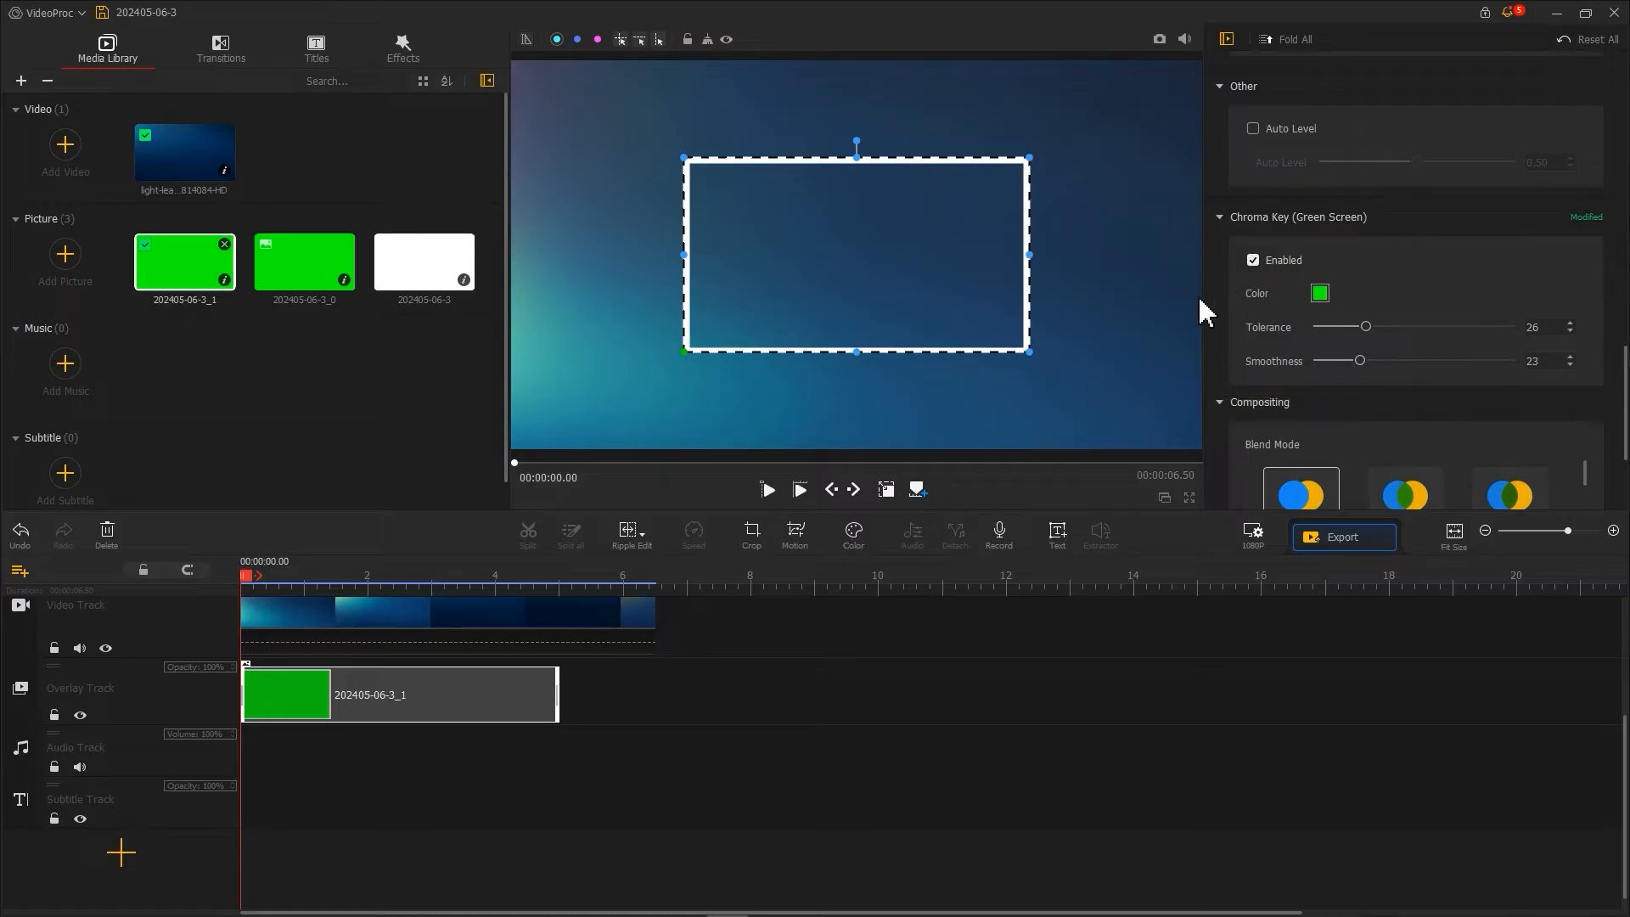
Step: Add a motion keyframe at the start of the overlay clip and enlarge its frame to the full 1920x1080
left_click(796, 535)
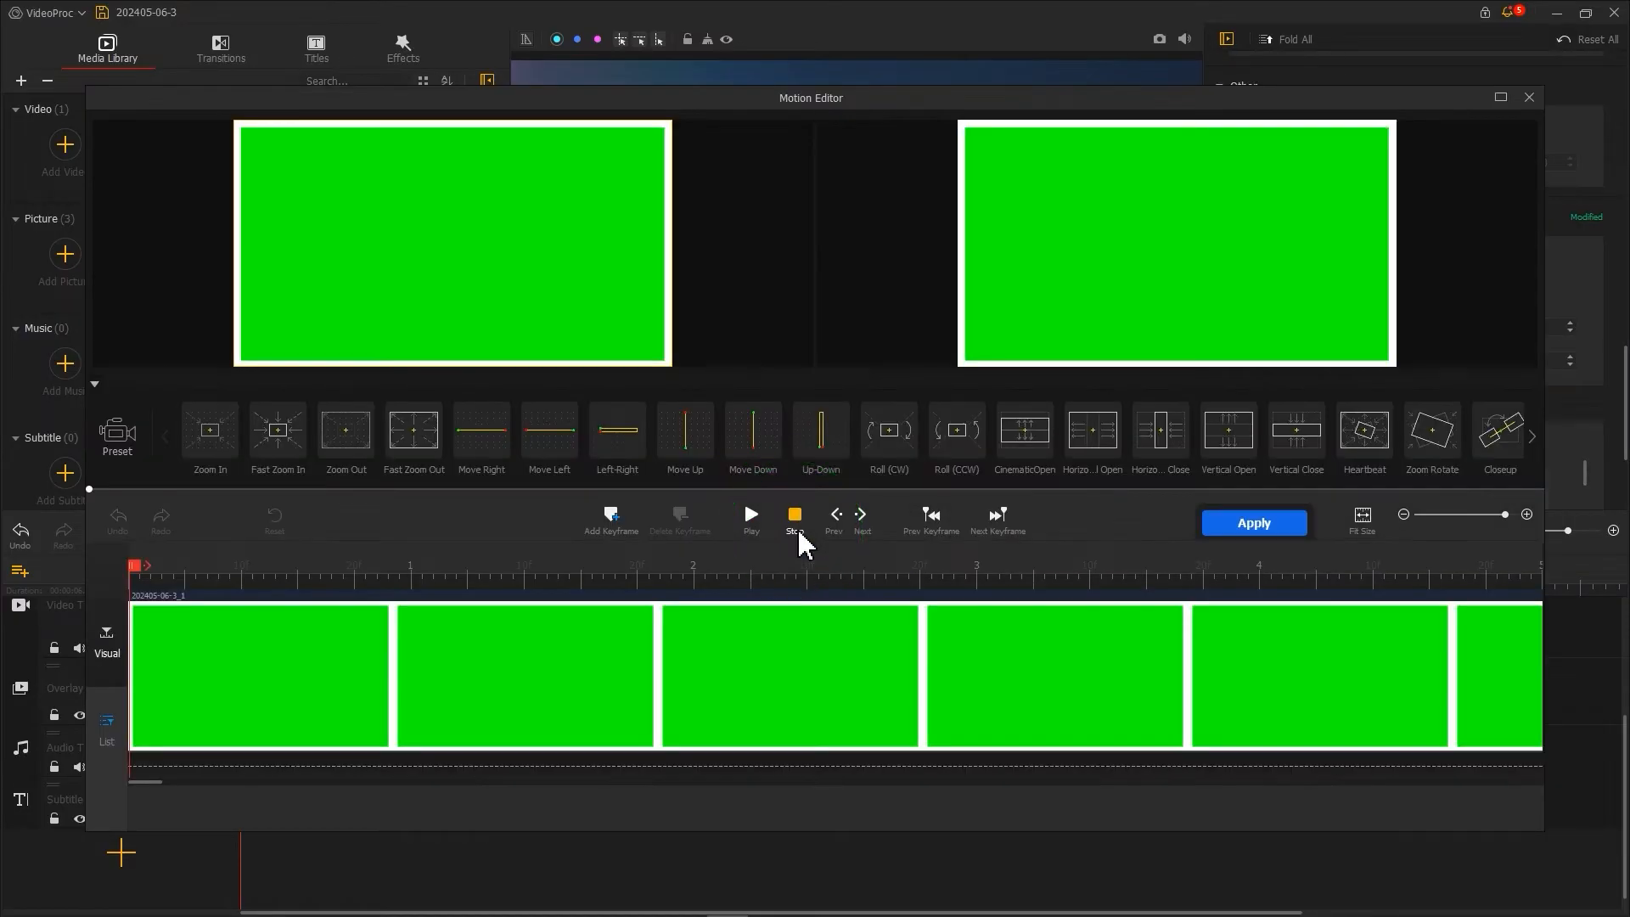
left_click(624, 534)
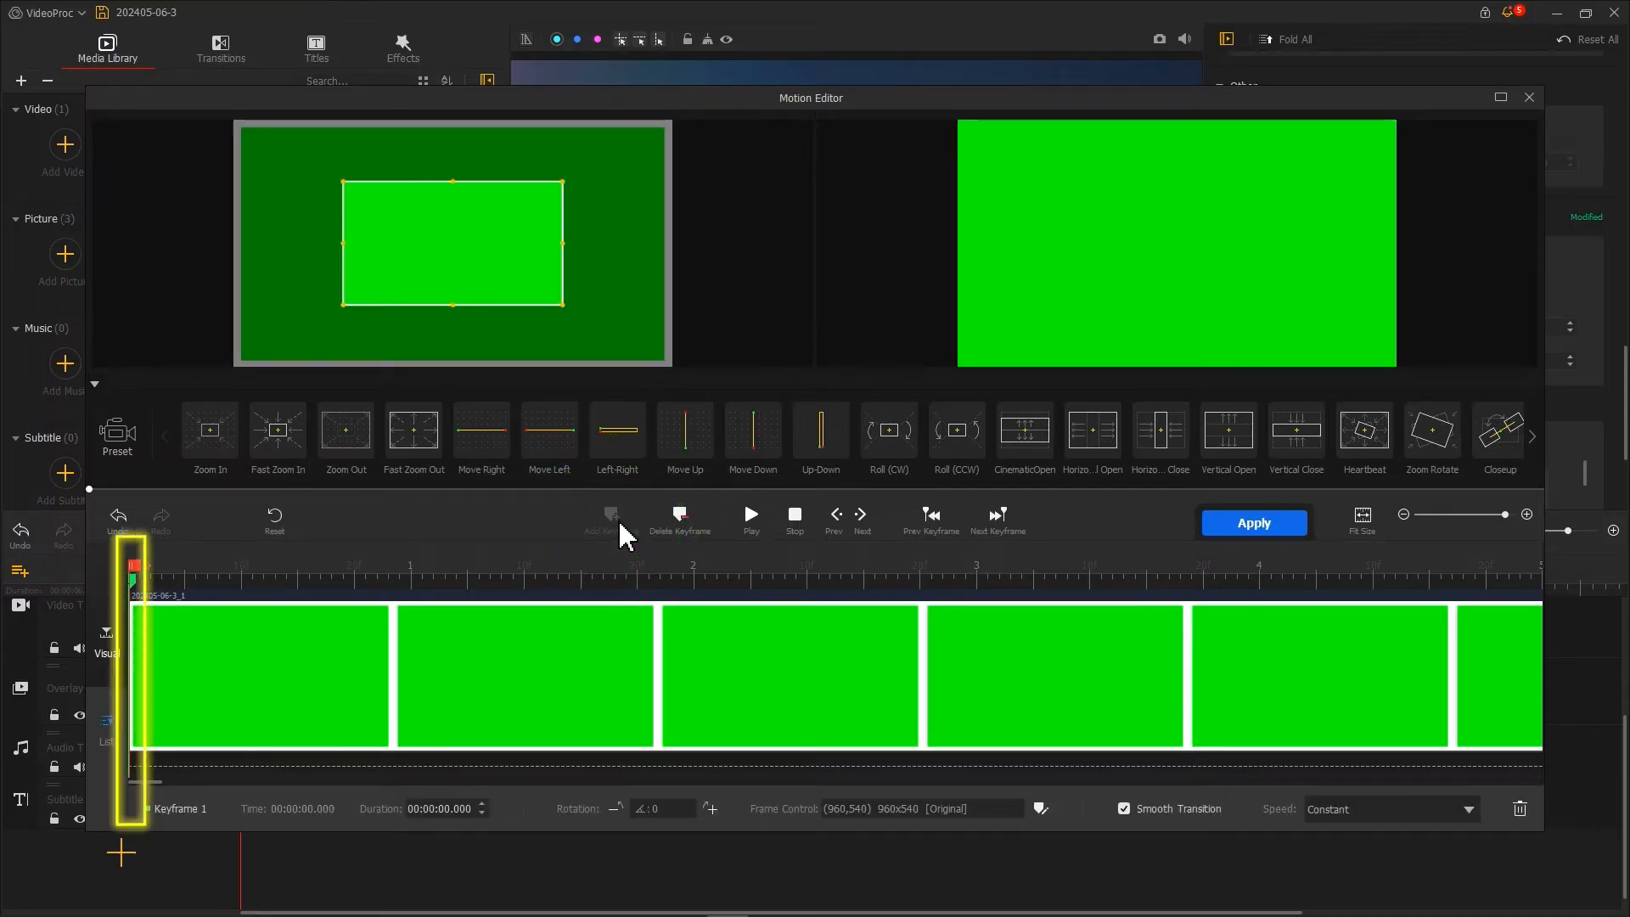
left_click_drag(506, 294, 390, 320)
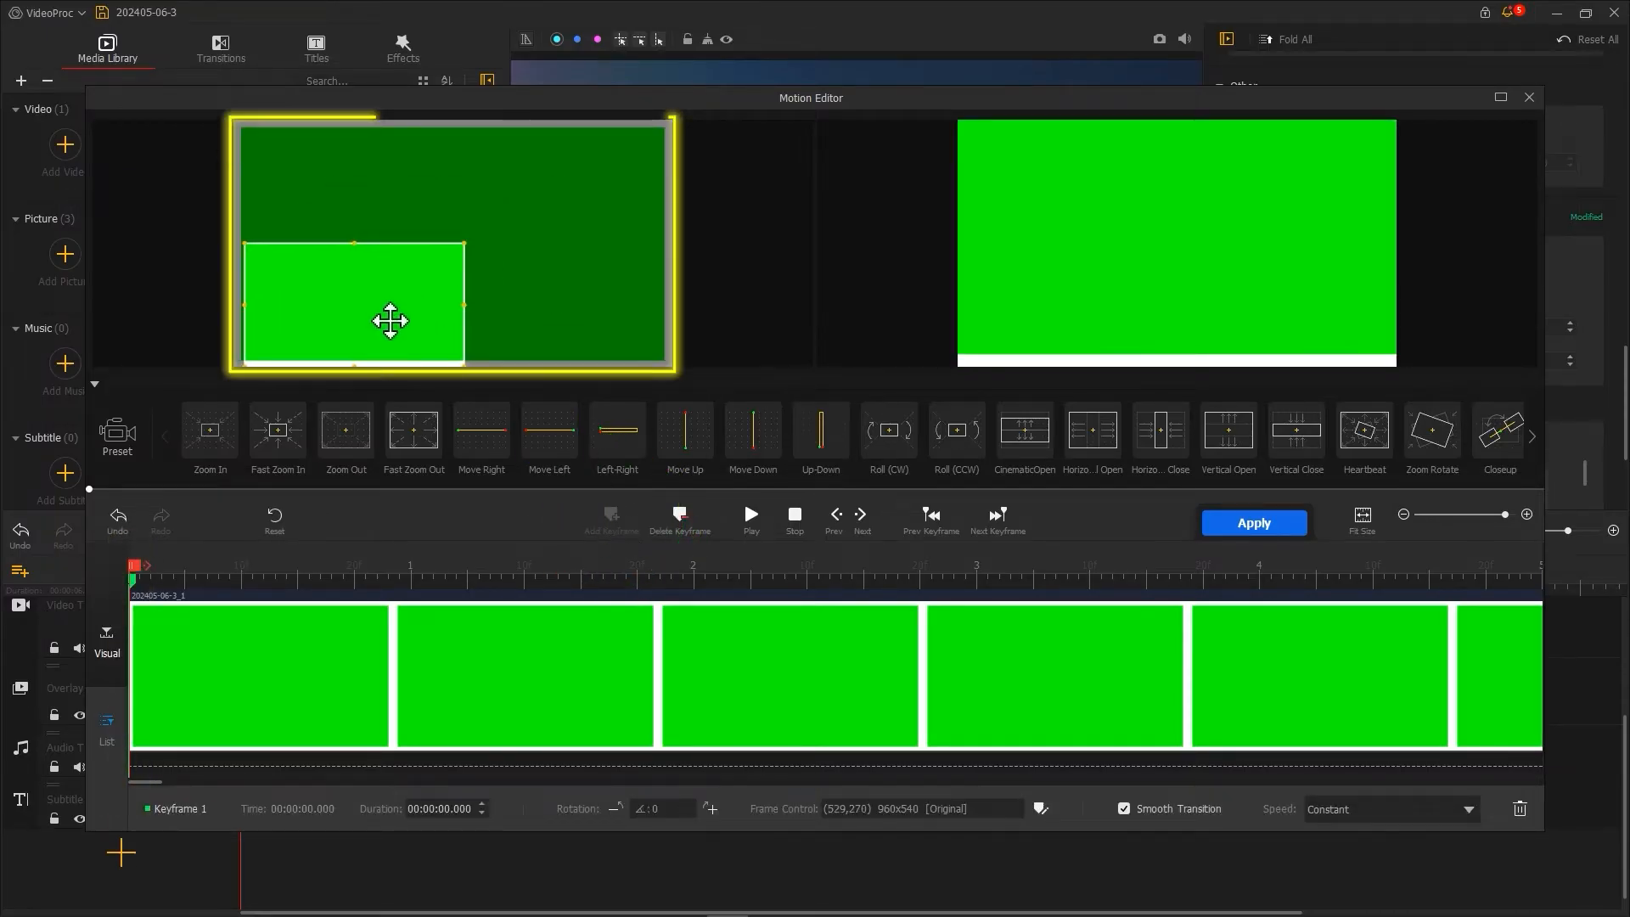
left_click_drag(452, 244, 594, 106)
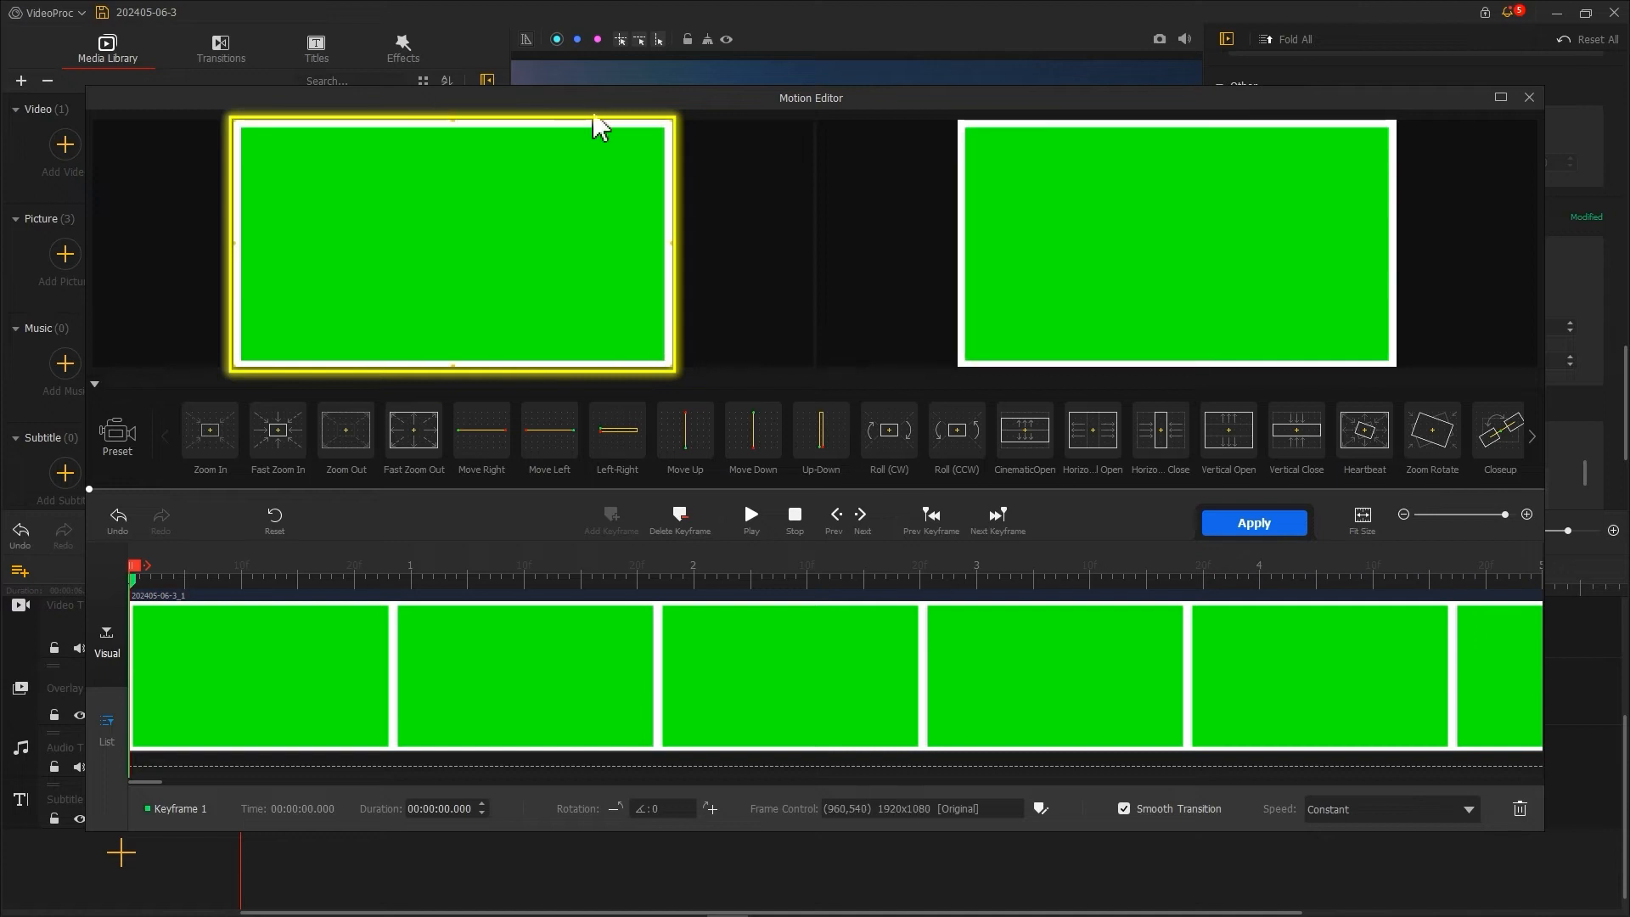
Step: Move the first keyframe's frame out of the picture, setting its position to X -960 and Y -512
left_click_drag(539, 161, 538, 411)
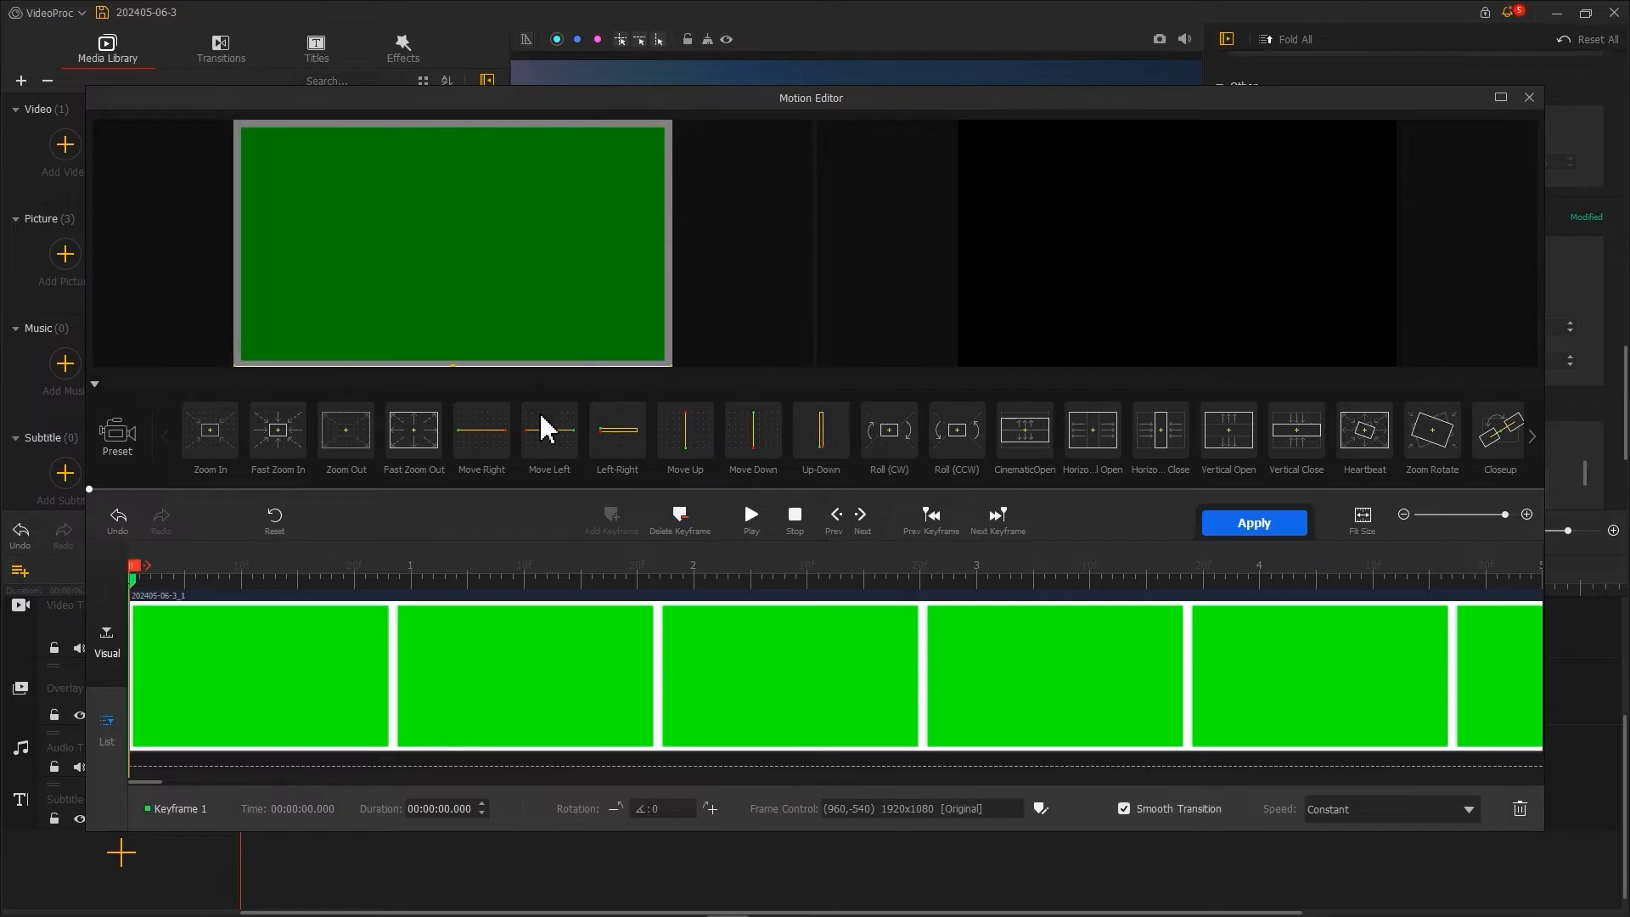
left_click(1040, 809)
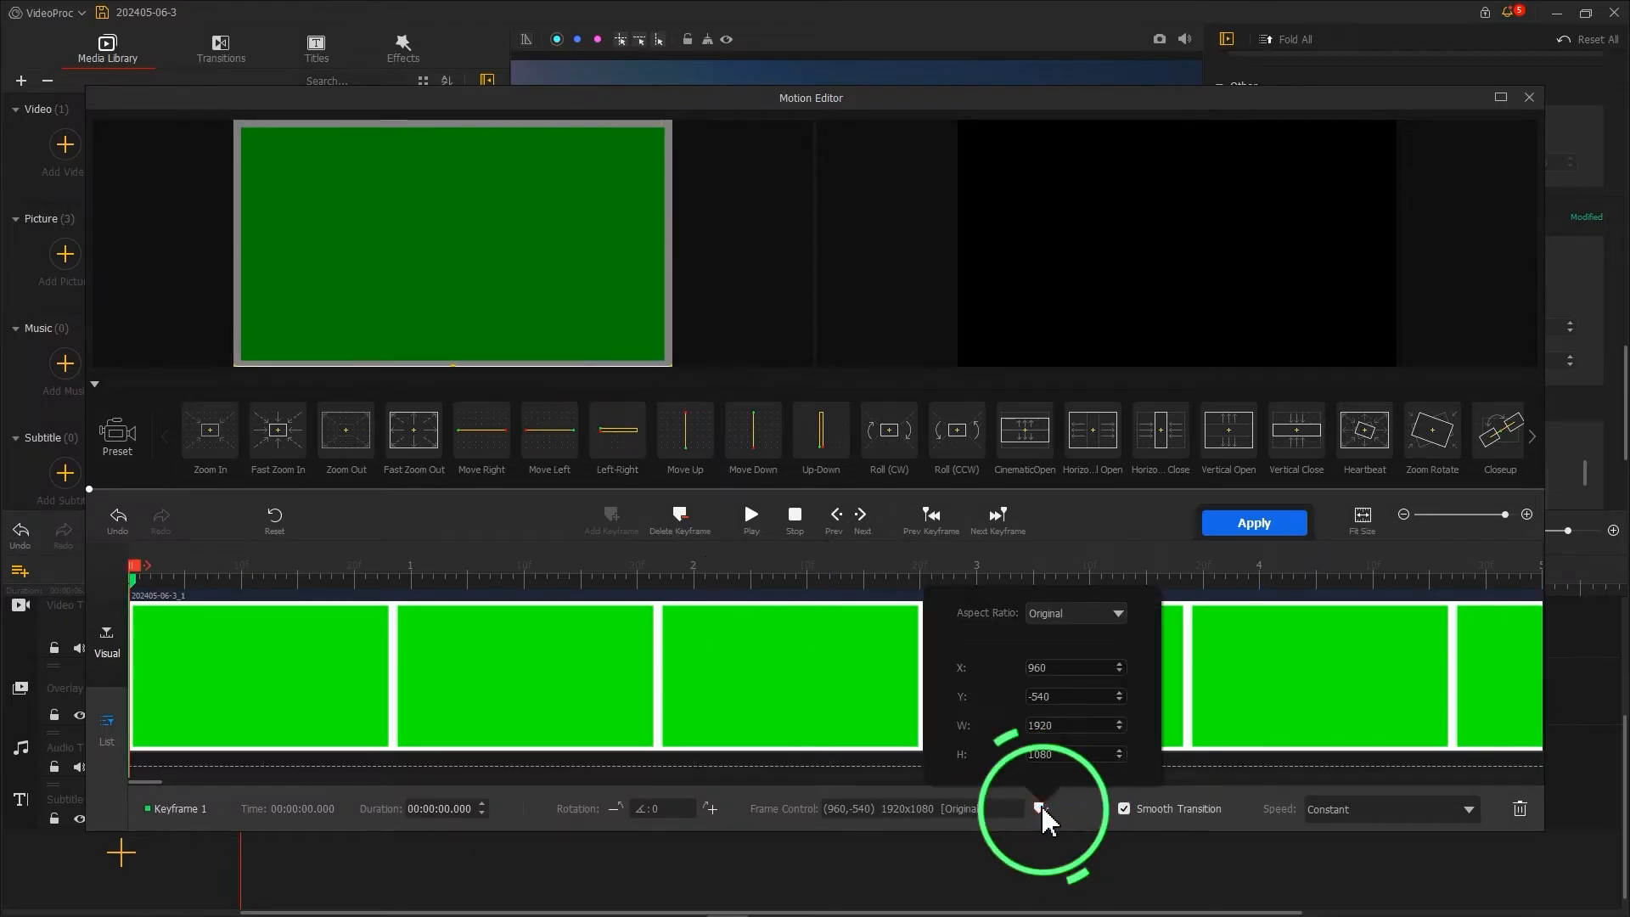
left_click(1119, 692)
left_click(1118, 700)
left_click(1119, 694)
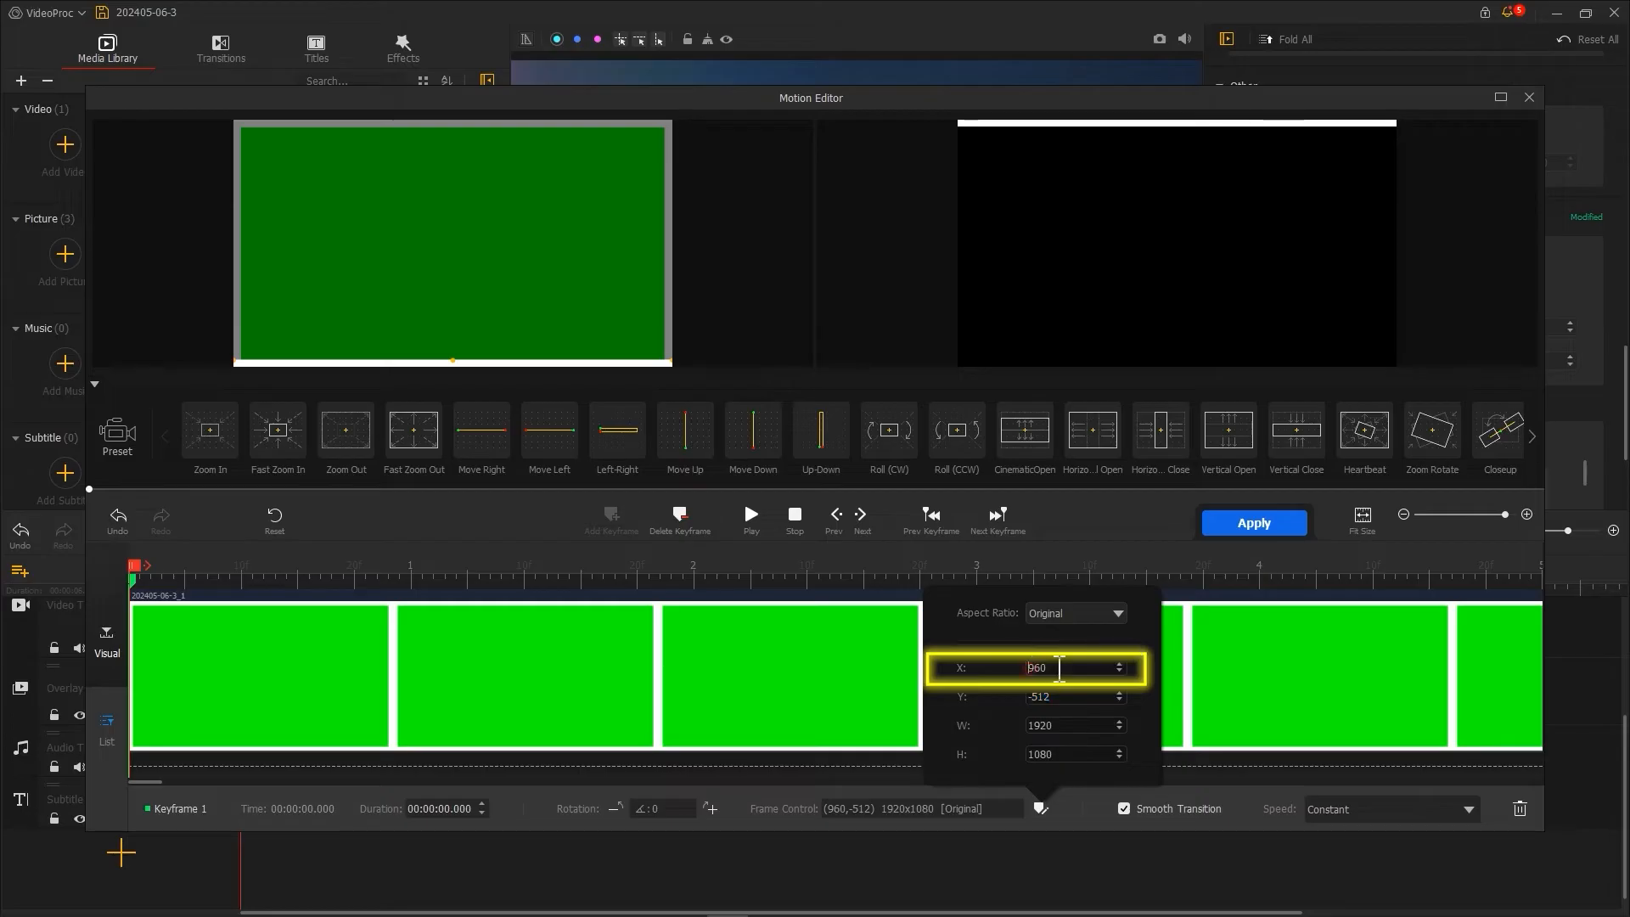
key("Return")
Step: Add a second keyframe at 1 second with its frame's X position at 960 and its speed set to Smooth Speed Down 1
left_click_drag(133, 564, 419, 569)
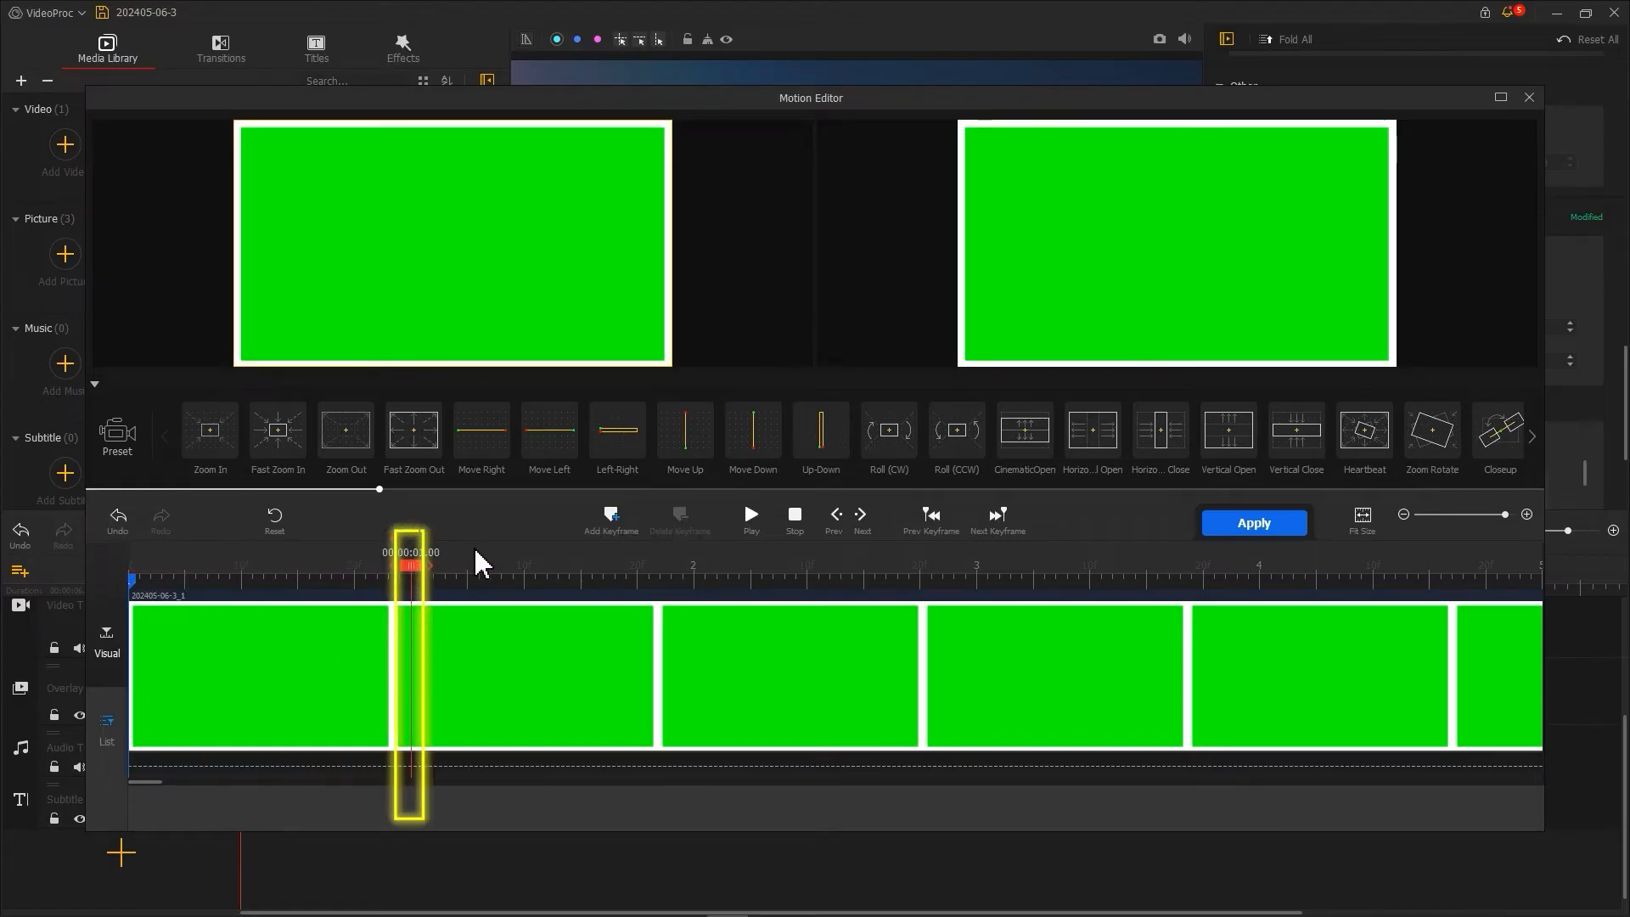
left_click(607, 533)
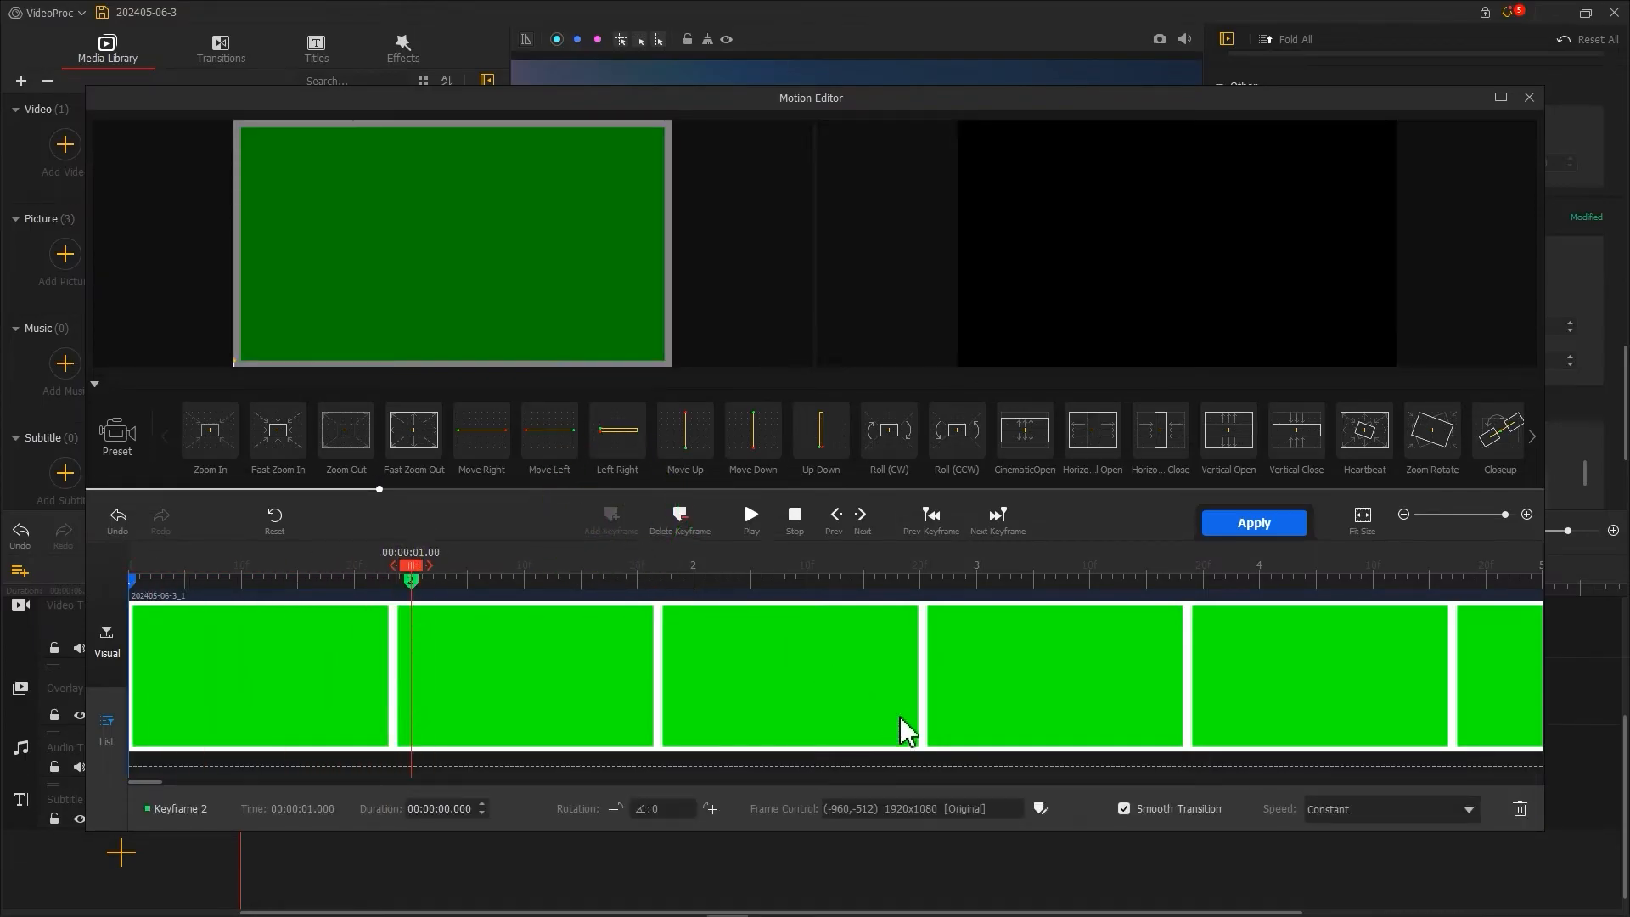
left_click(1040, 808)
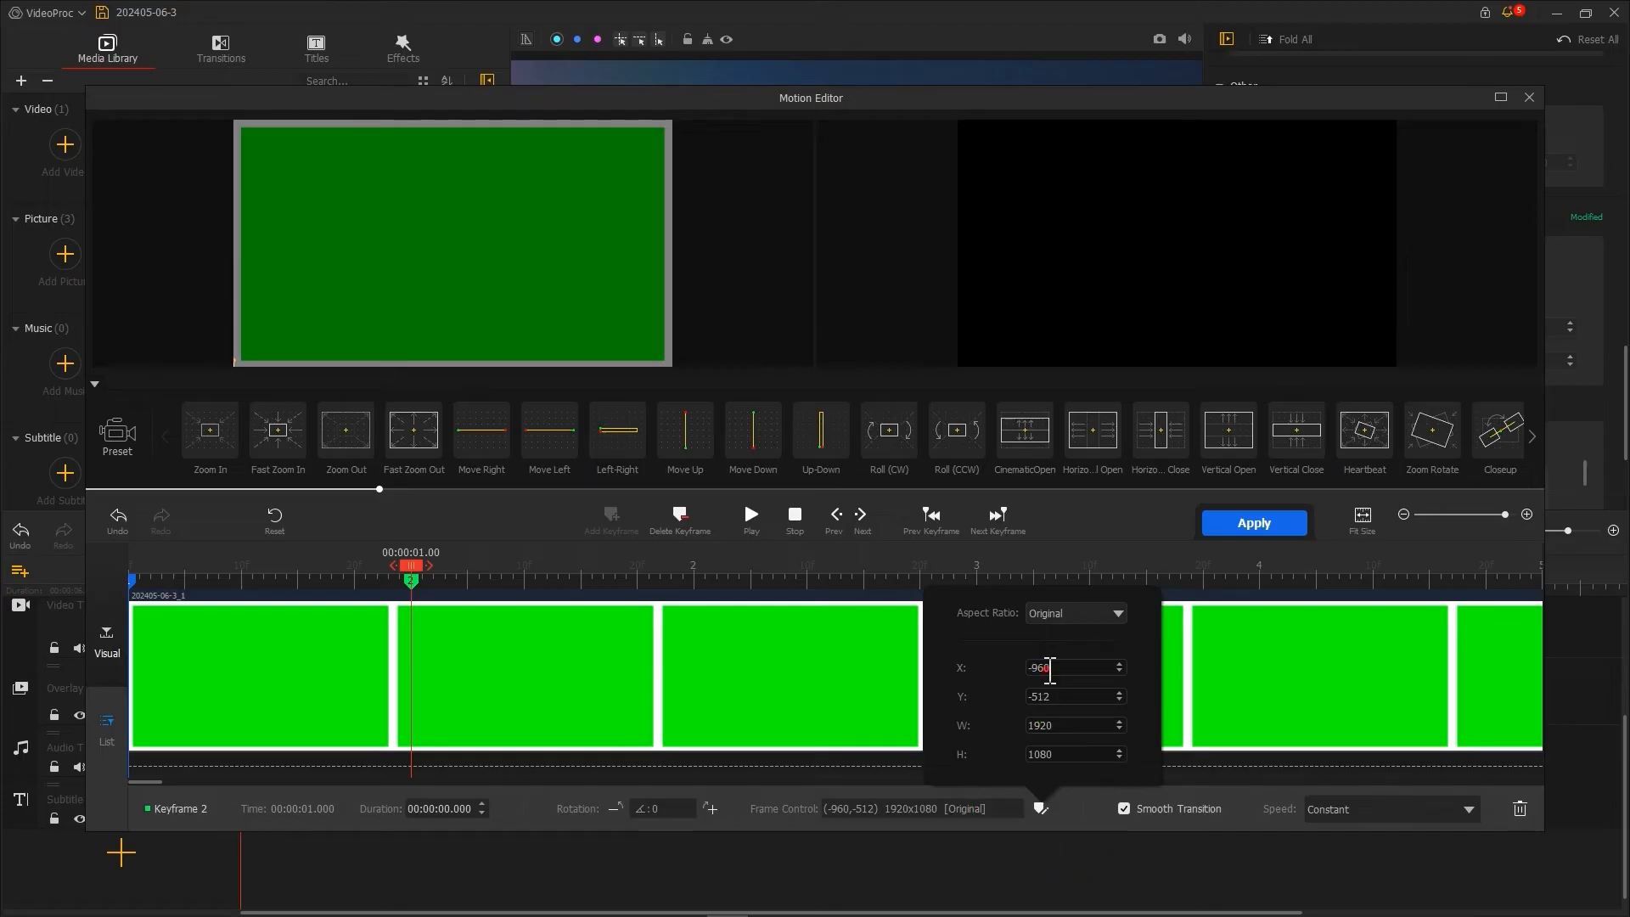
left_click_drag(1033, 668, 1016, 669)
key("BackSpace")
key("Return")
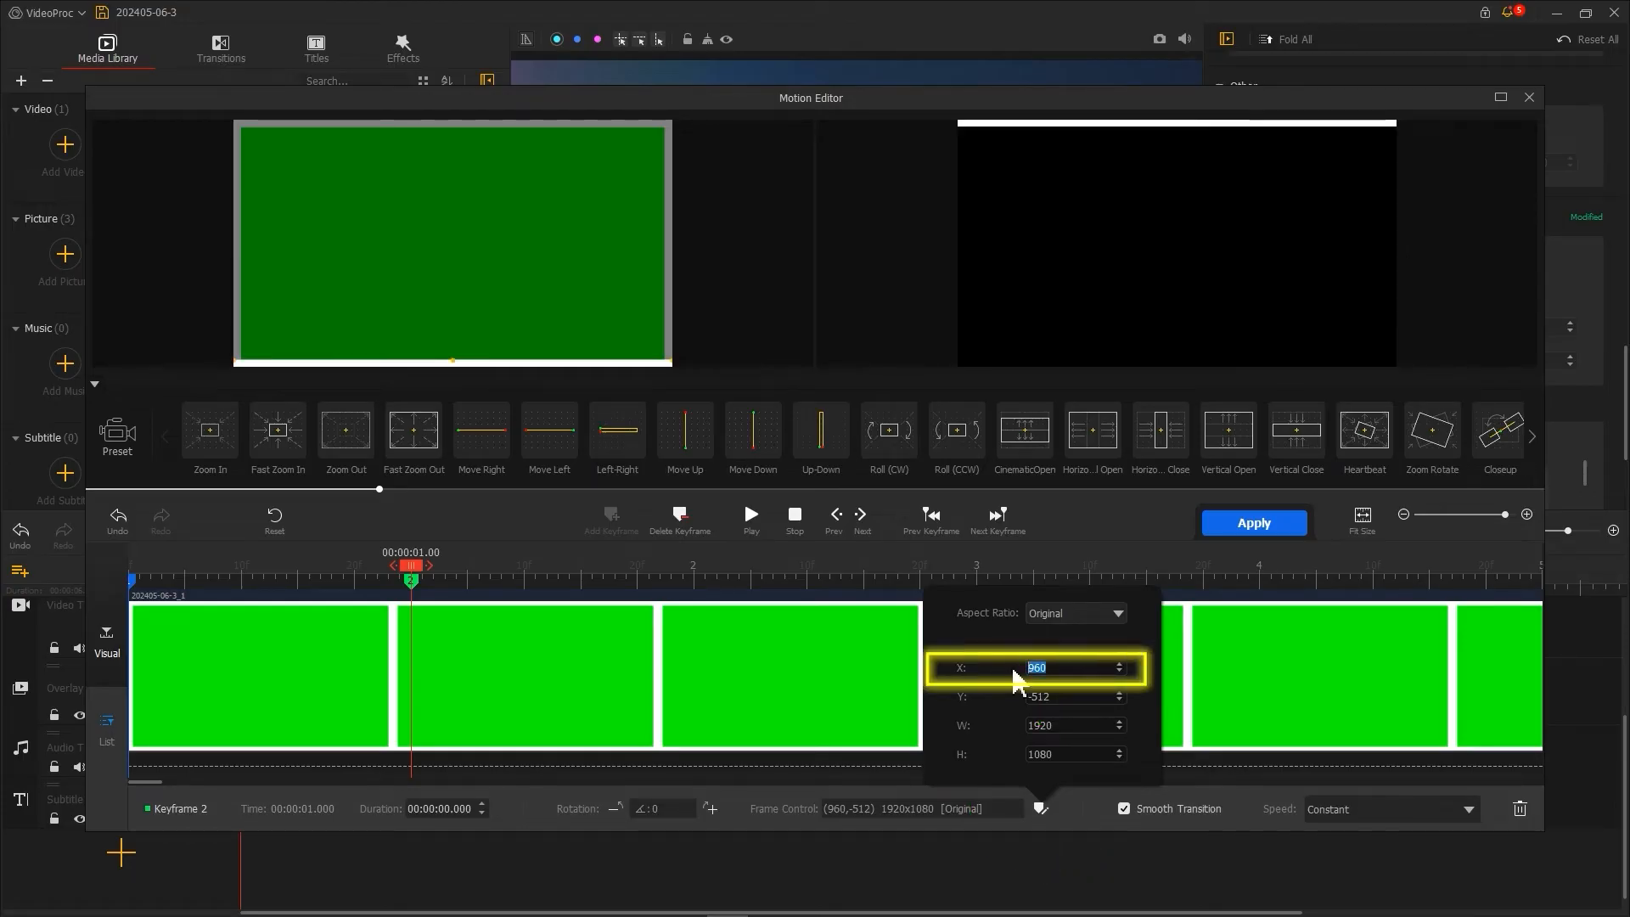
left_click(1386, 813)
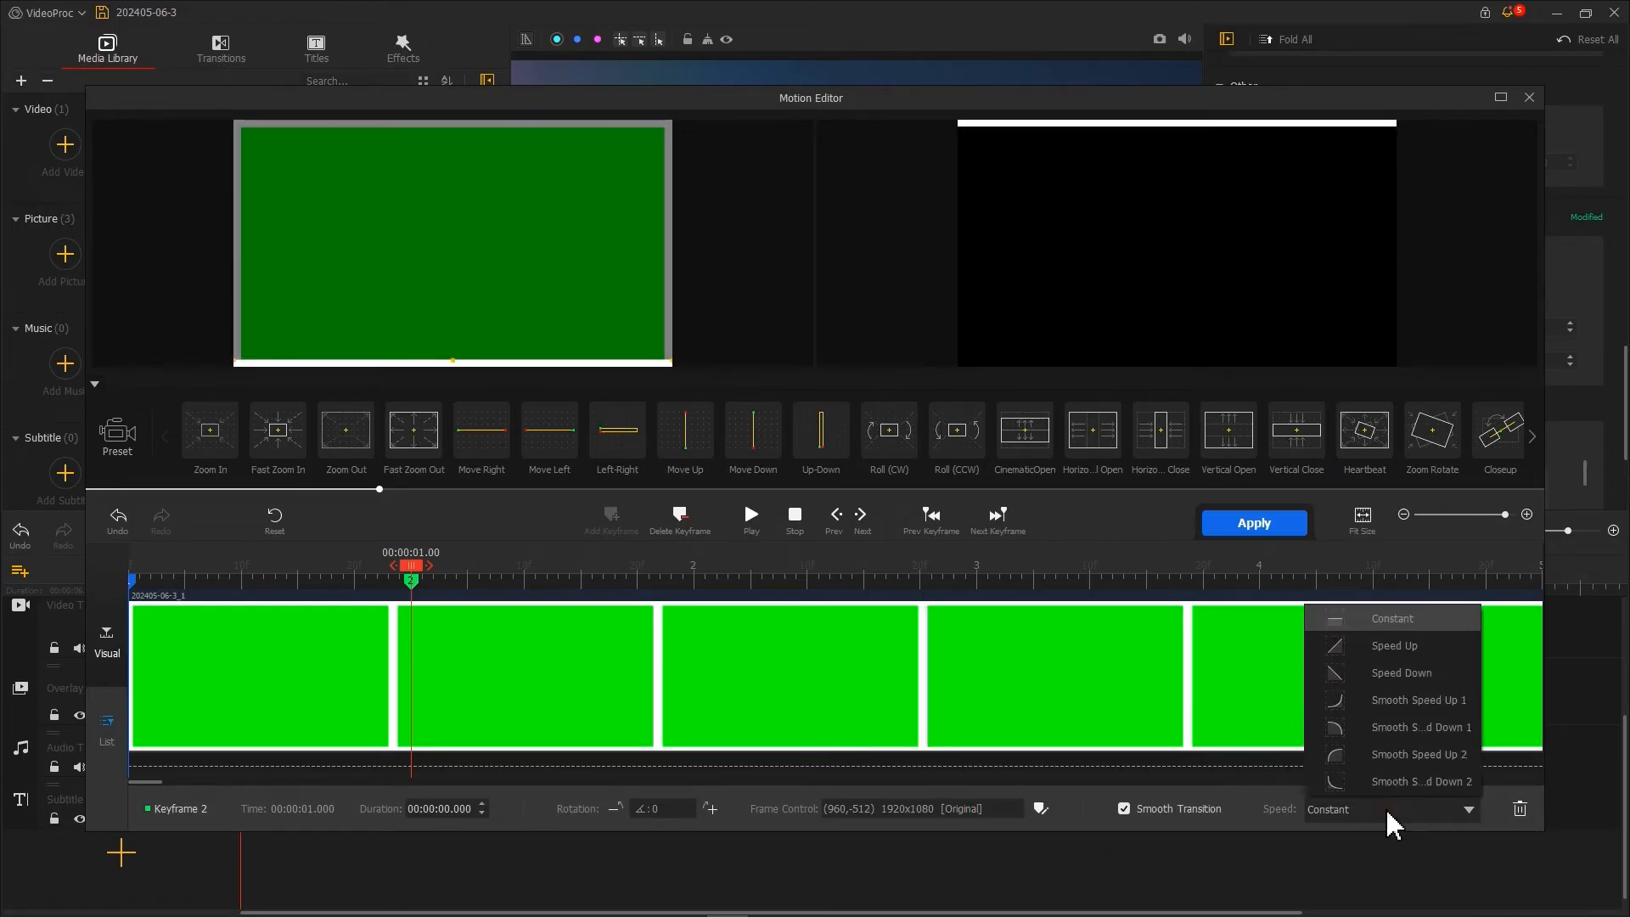
left_click(1389, 733)
Step: Add a third keyframe at 2 seconds with its frame at 960,540 and speed Smooth Speed Down 1, apply the motion and preview it
left_click_drag(421, 581, 694, 575)
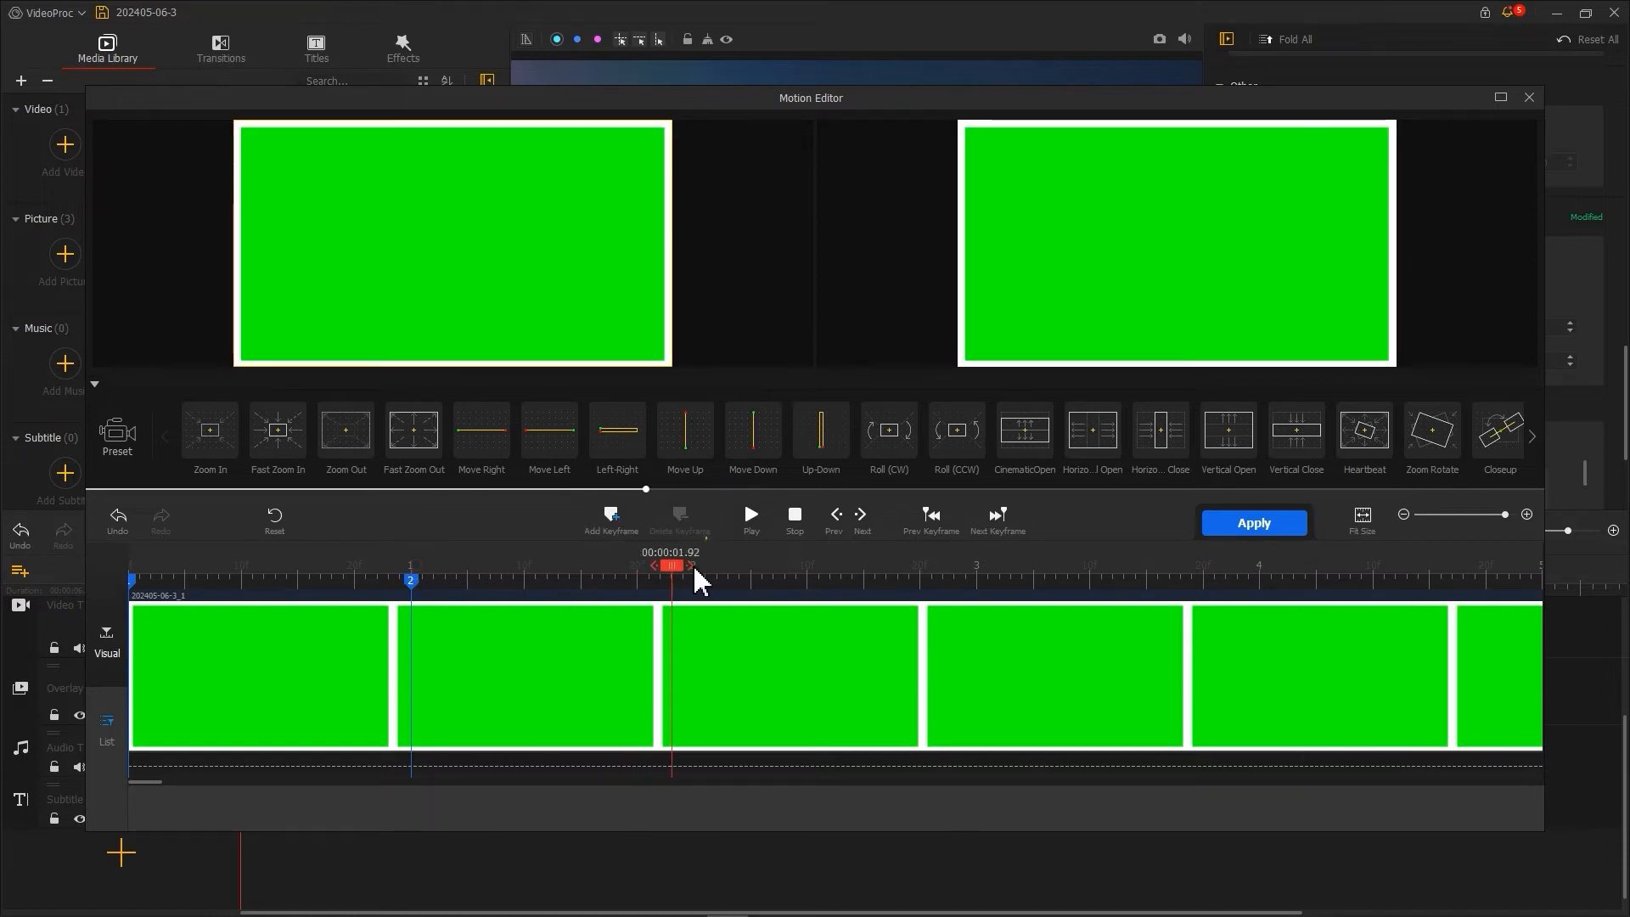
left_click(627, 521)
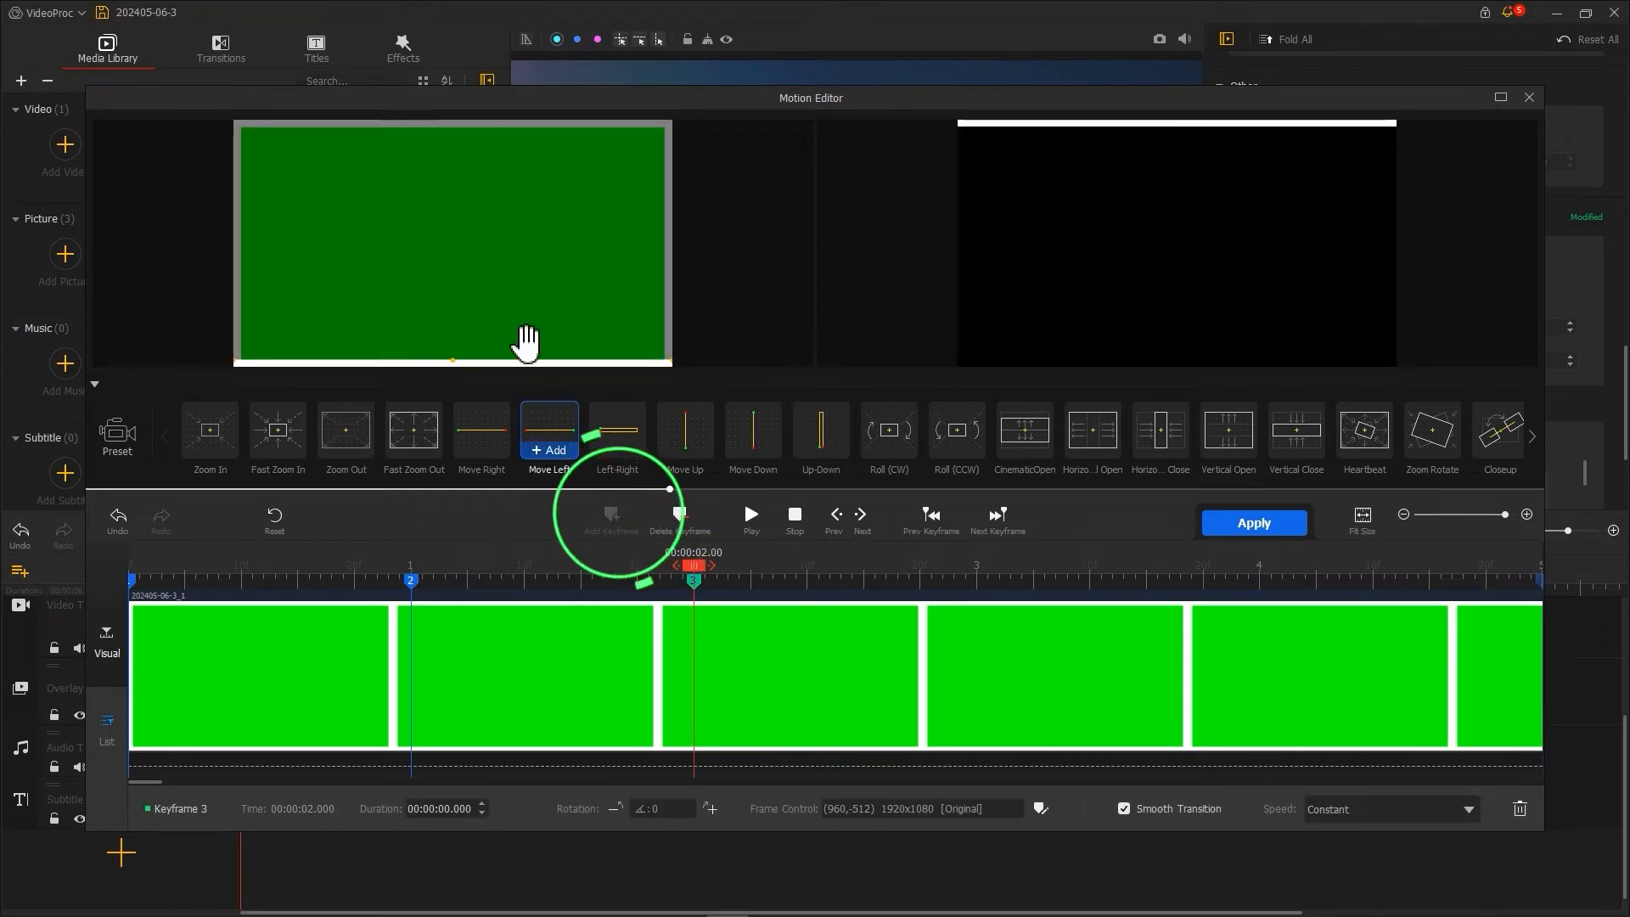
left_click_drag(574, 353, 591, 145)
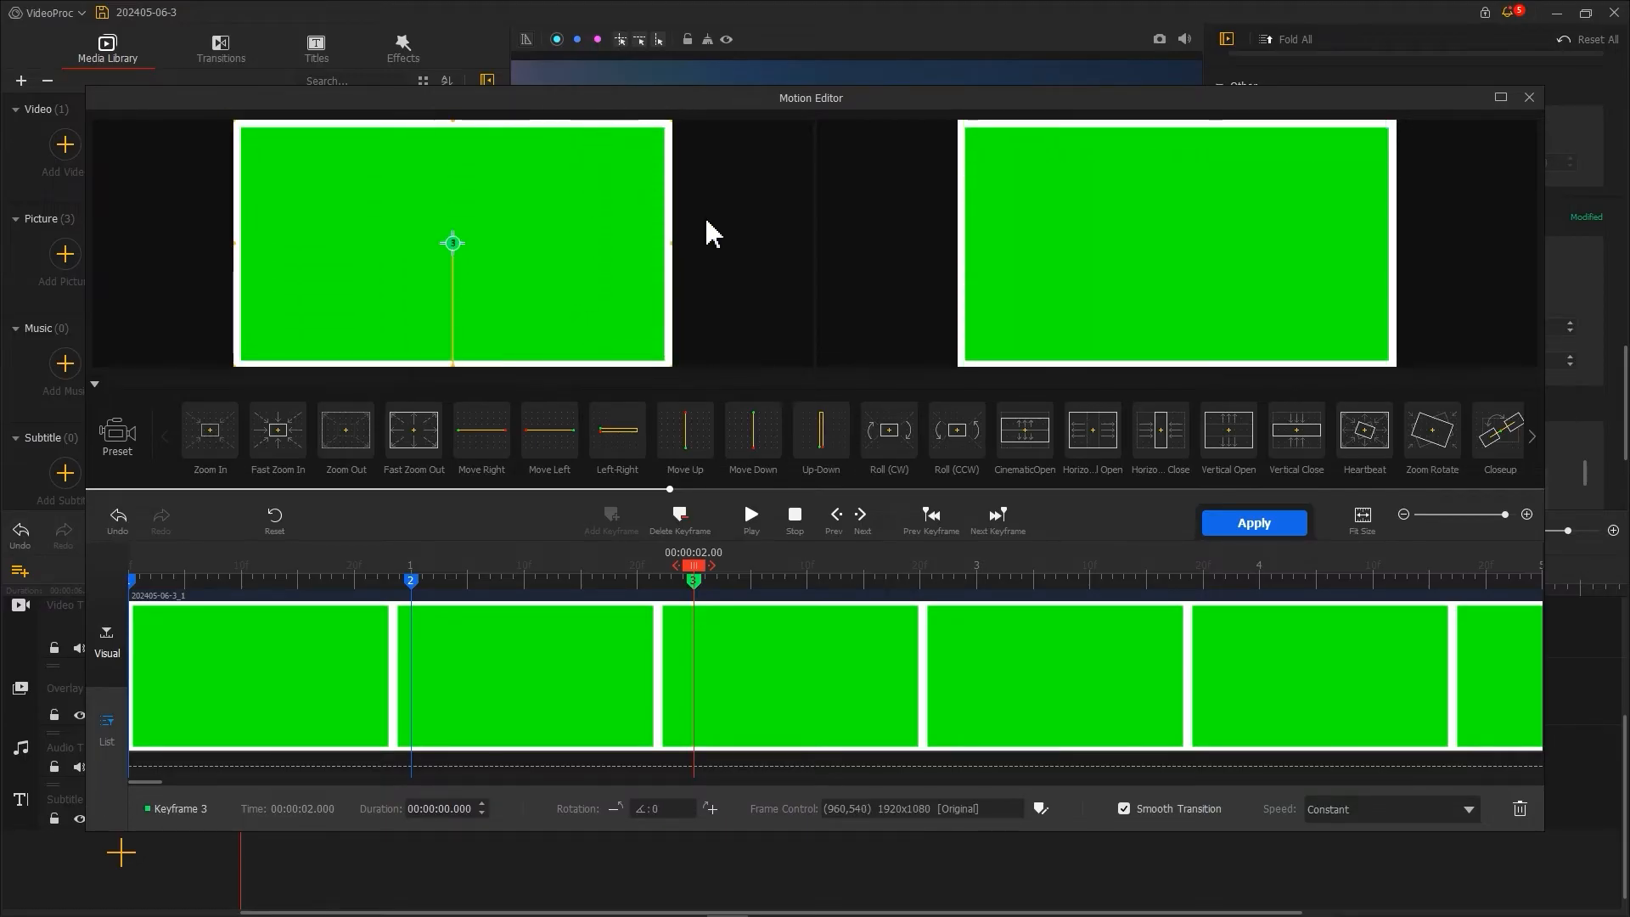
left_click(1392, 811)
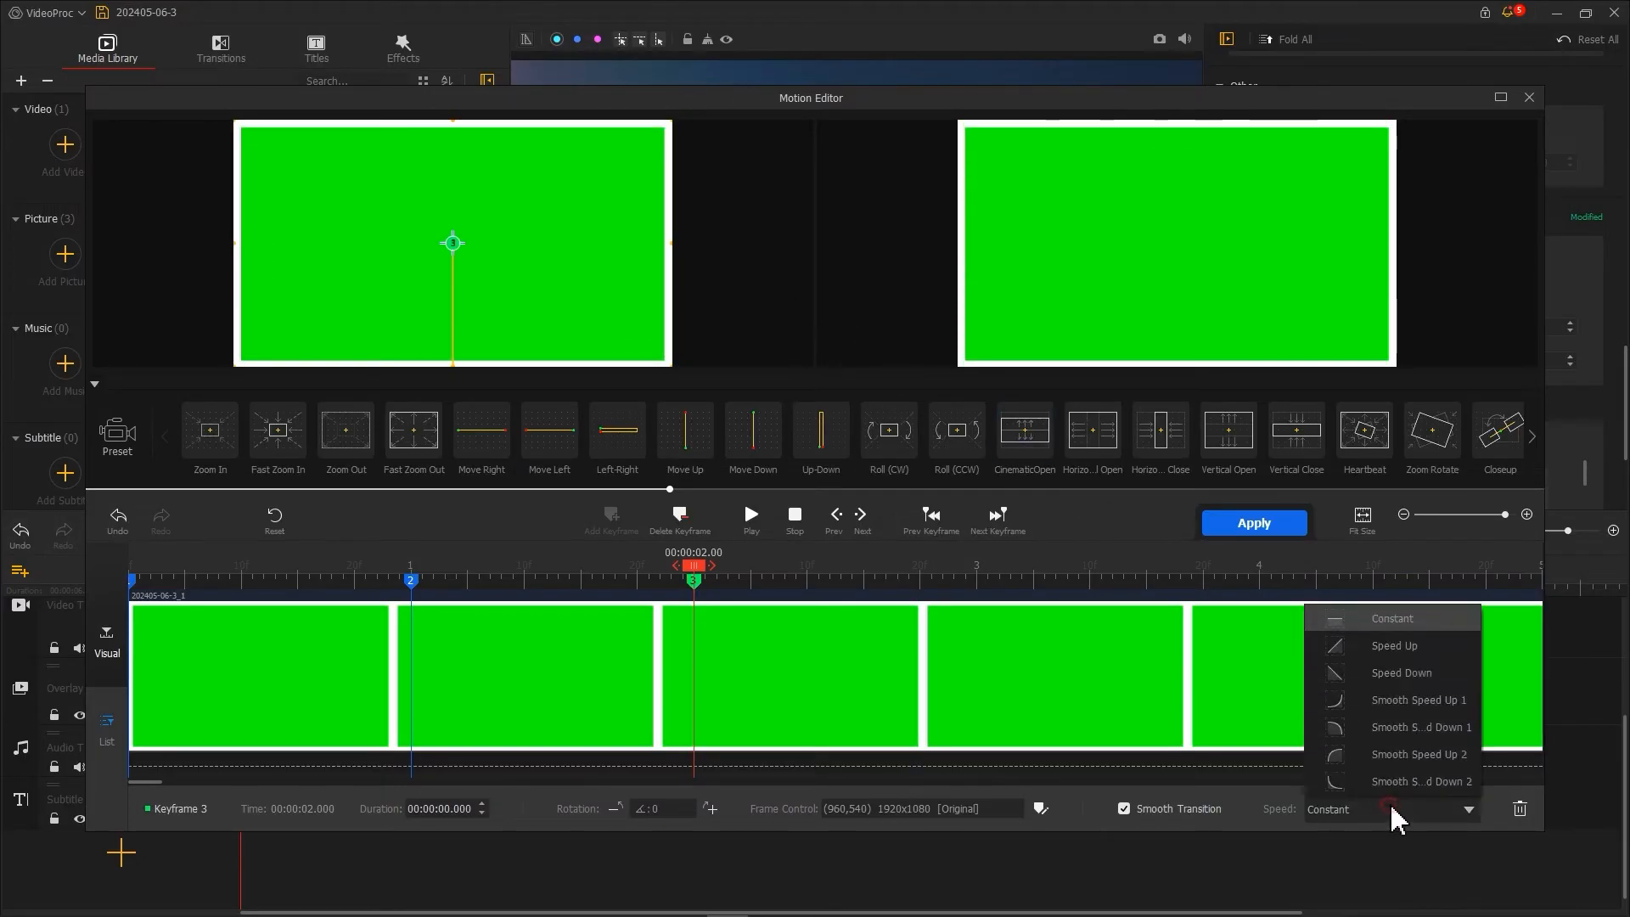
left_click(1385, 730)
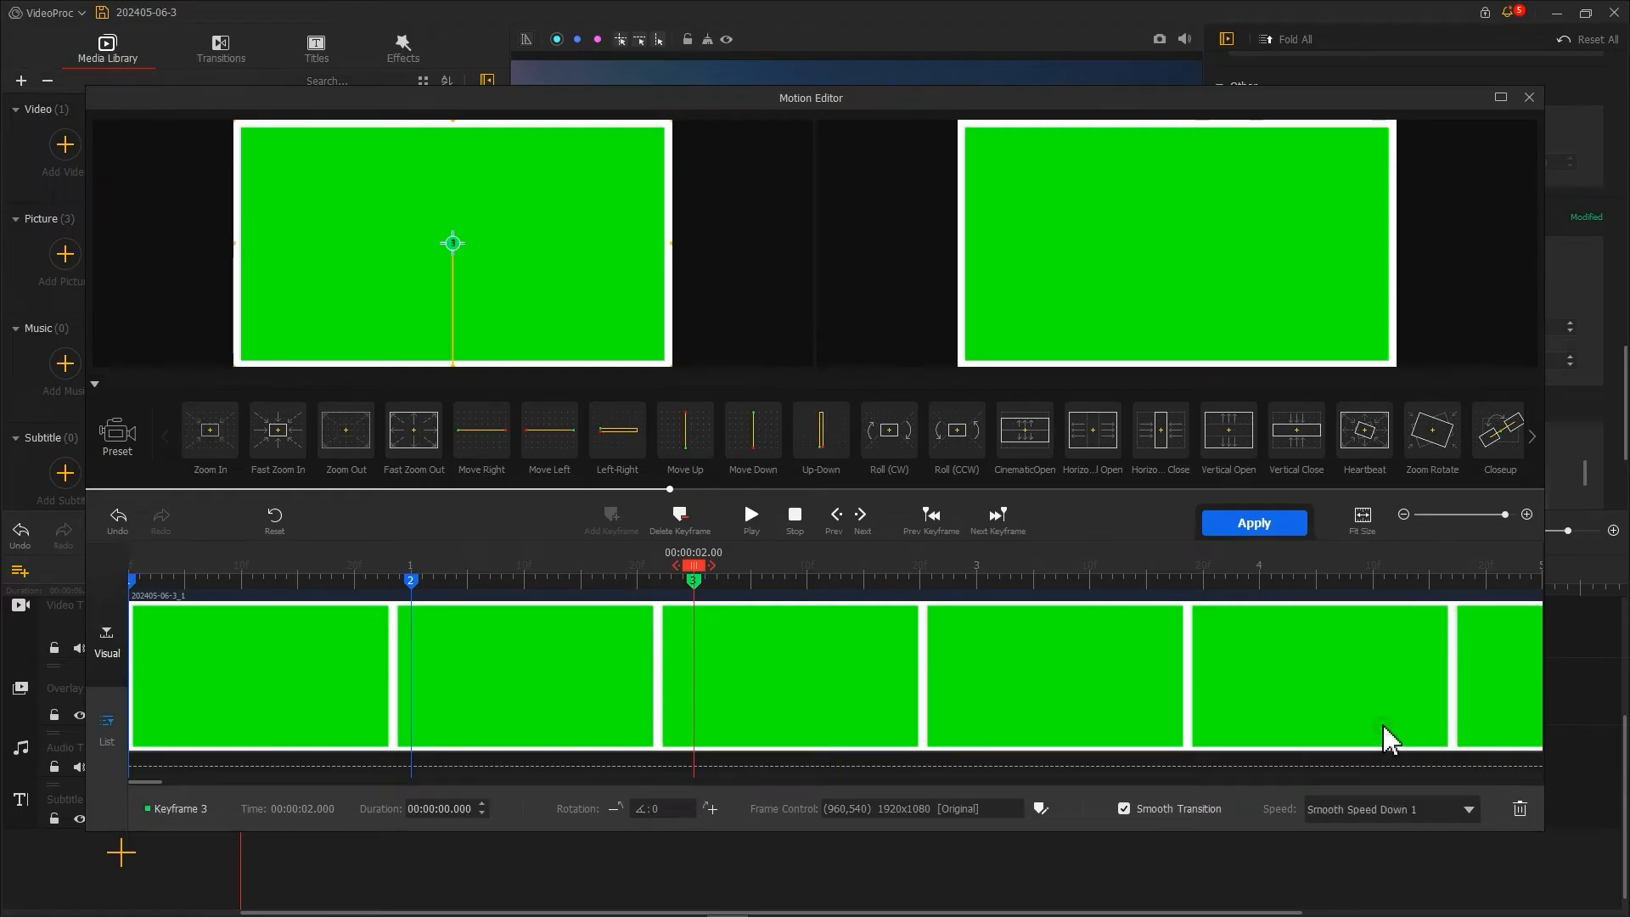
left_click(1246, 532)
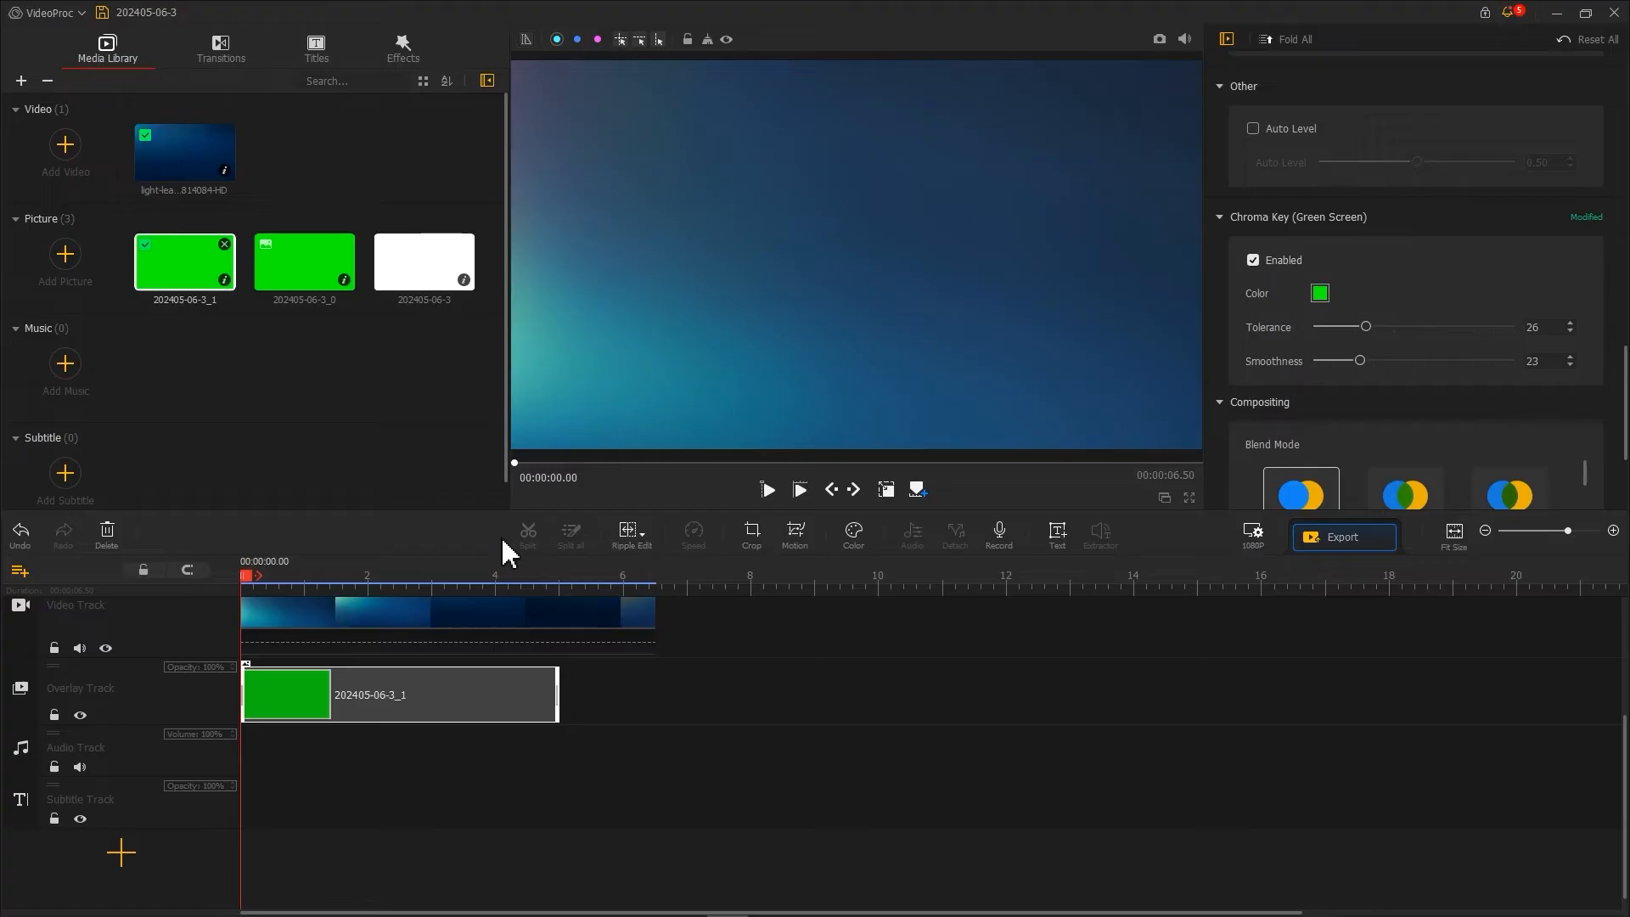
key("space")
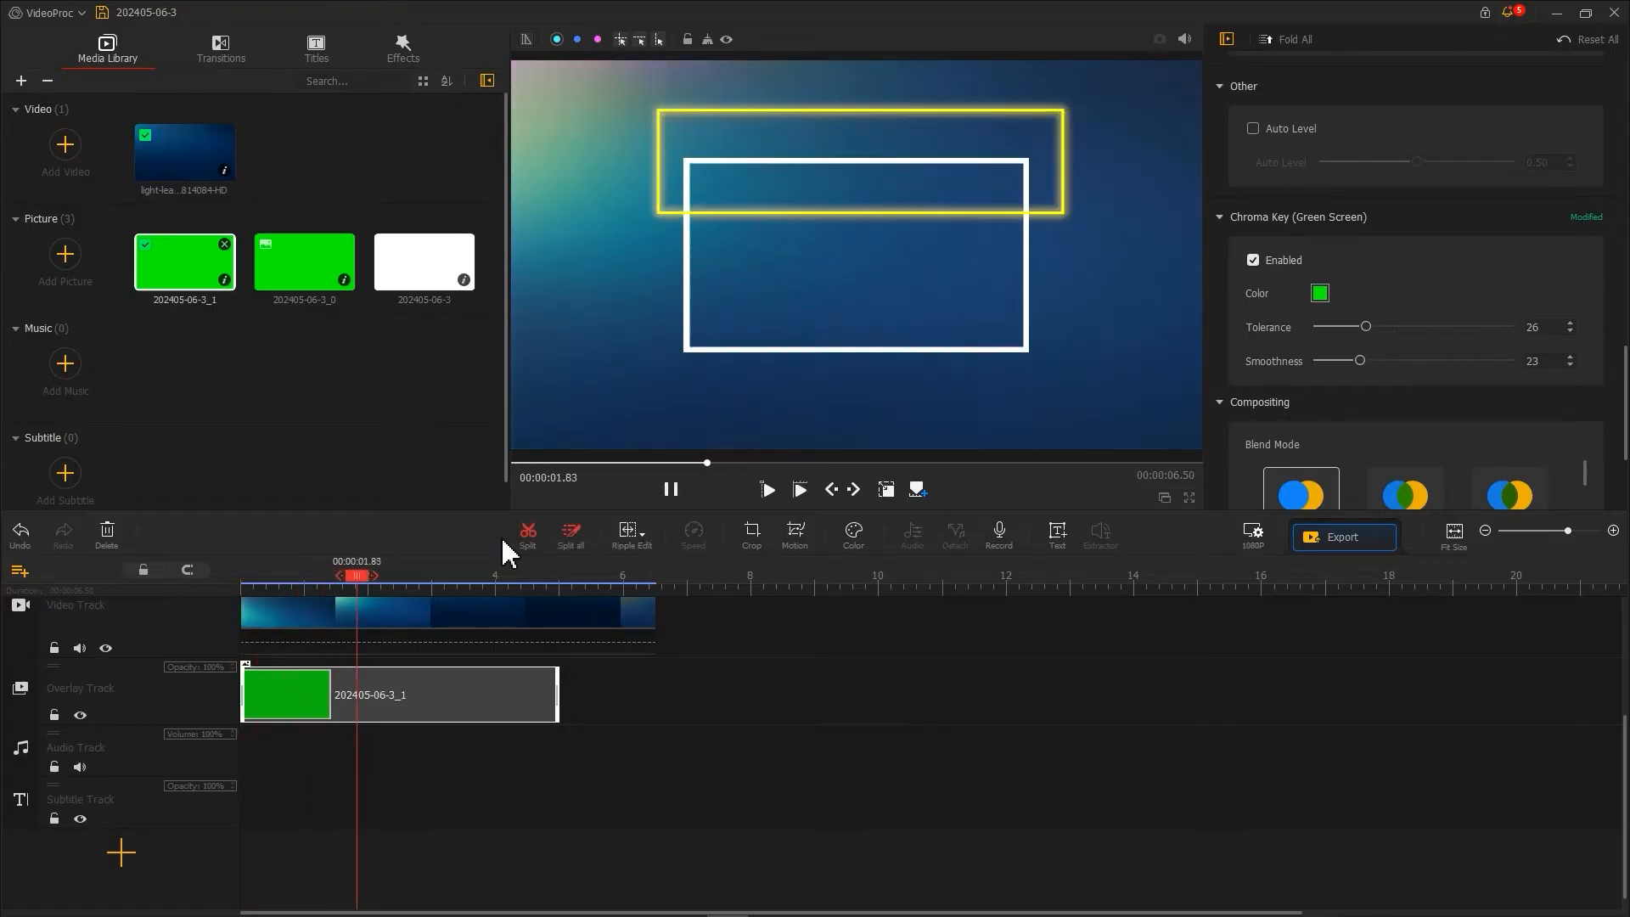
key("space")
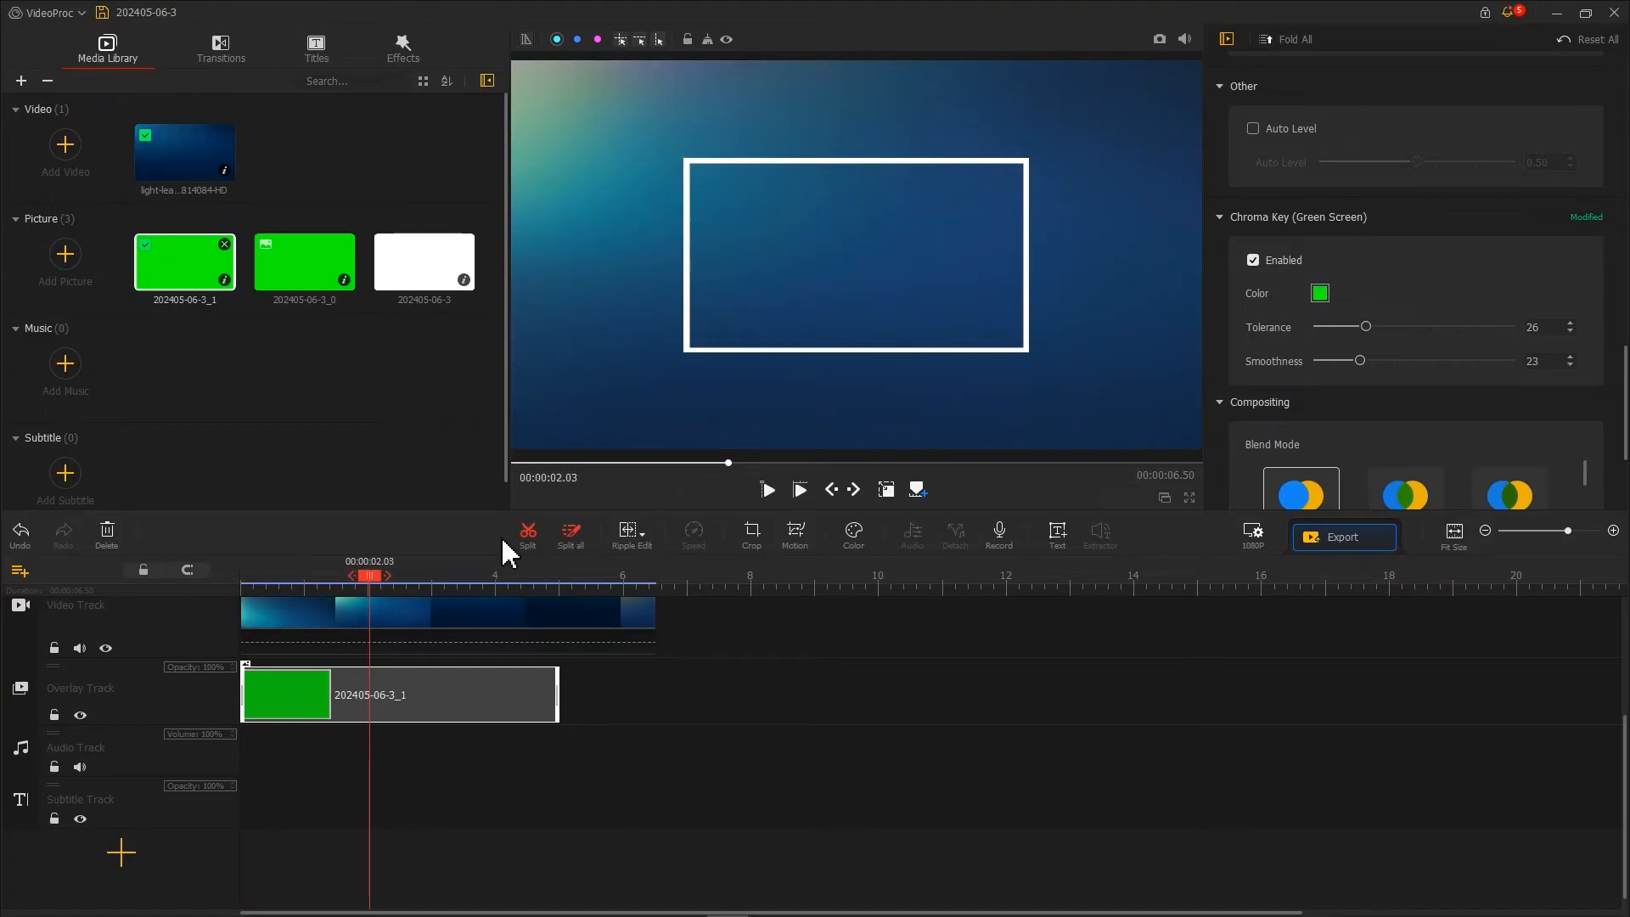
Step: Add a second overlay track and place the white picture 202405-06-3 on it, trimmed to span 1 to 2 seconds
left_click(19, 721)
left_click(20, 718)
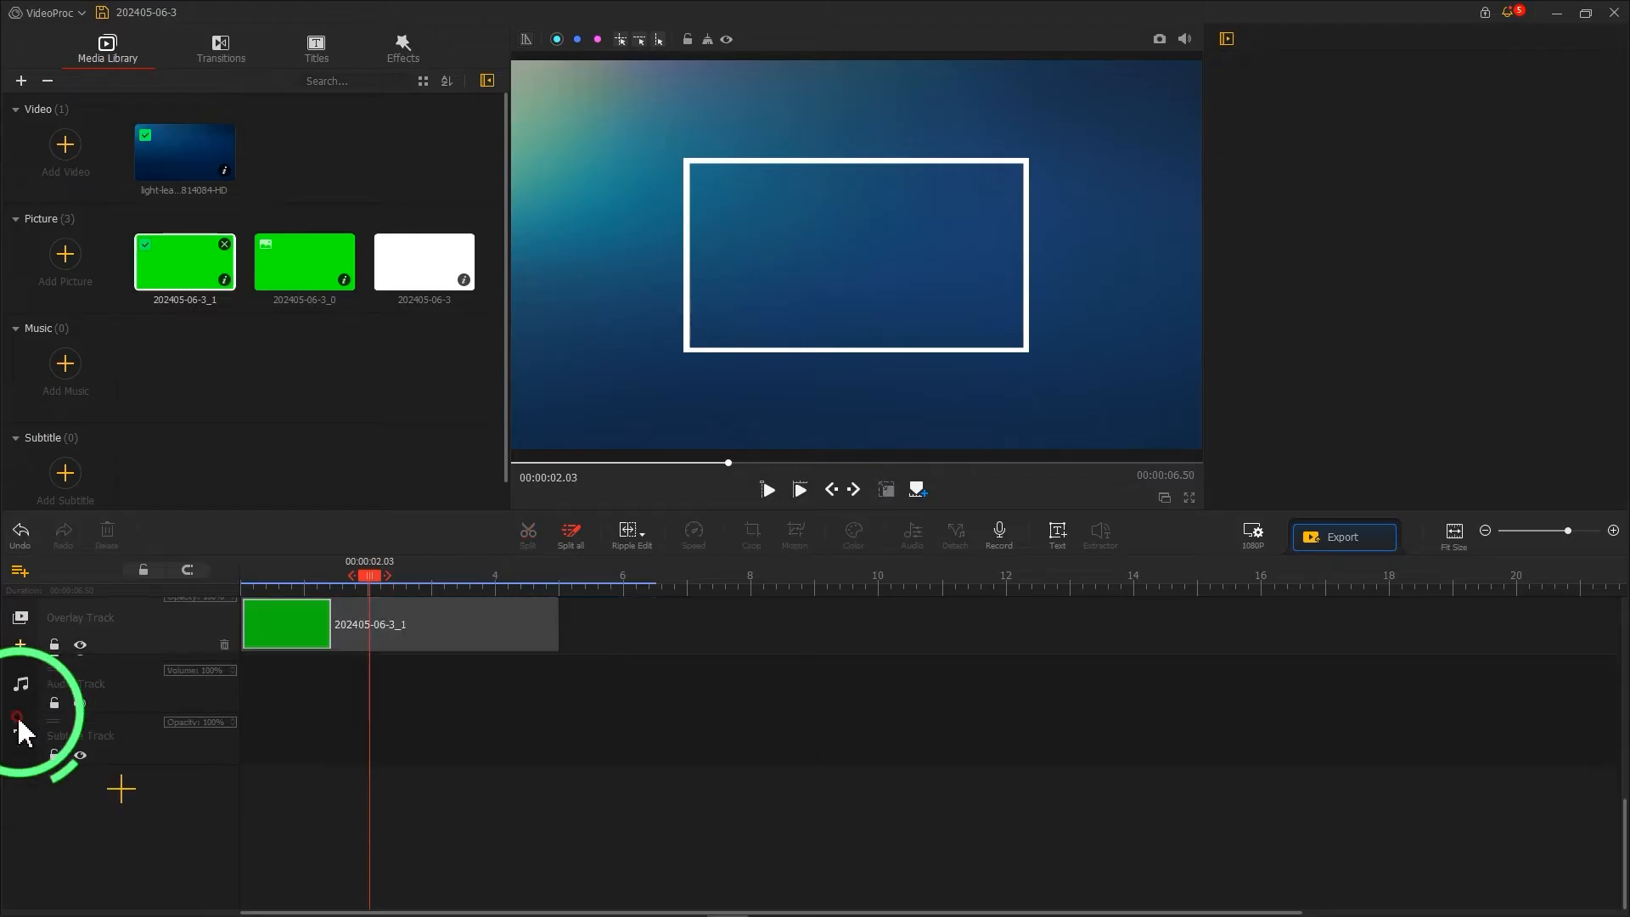
scroll(284, 721, "up", 2)
left_click(409, 282)
left_click_drag(408, 288, 305, 801)
left_click_drag(455, 806, 365, 806)
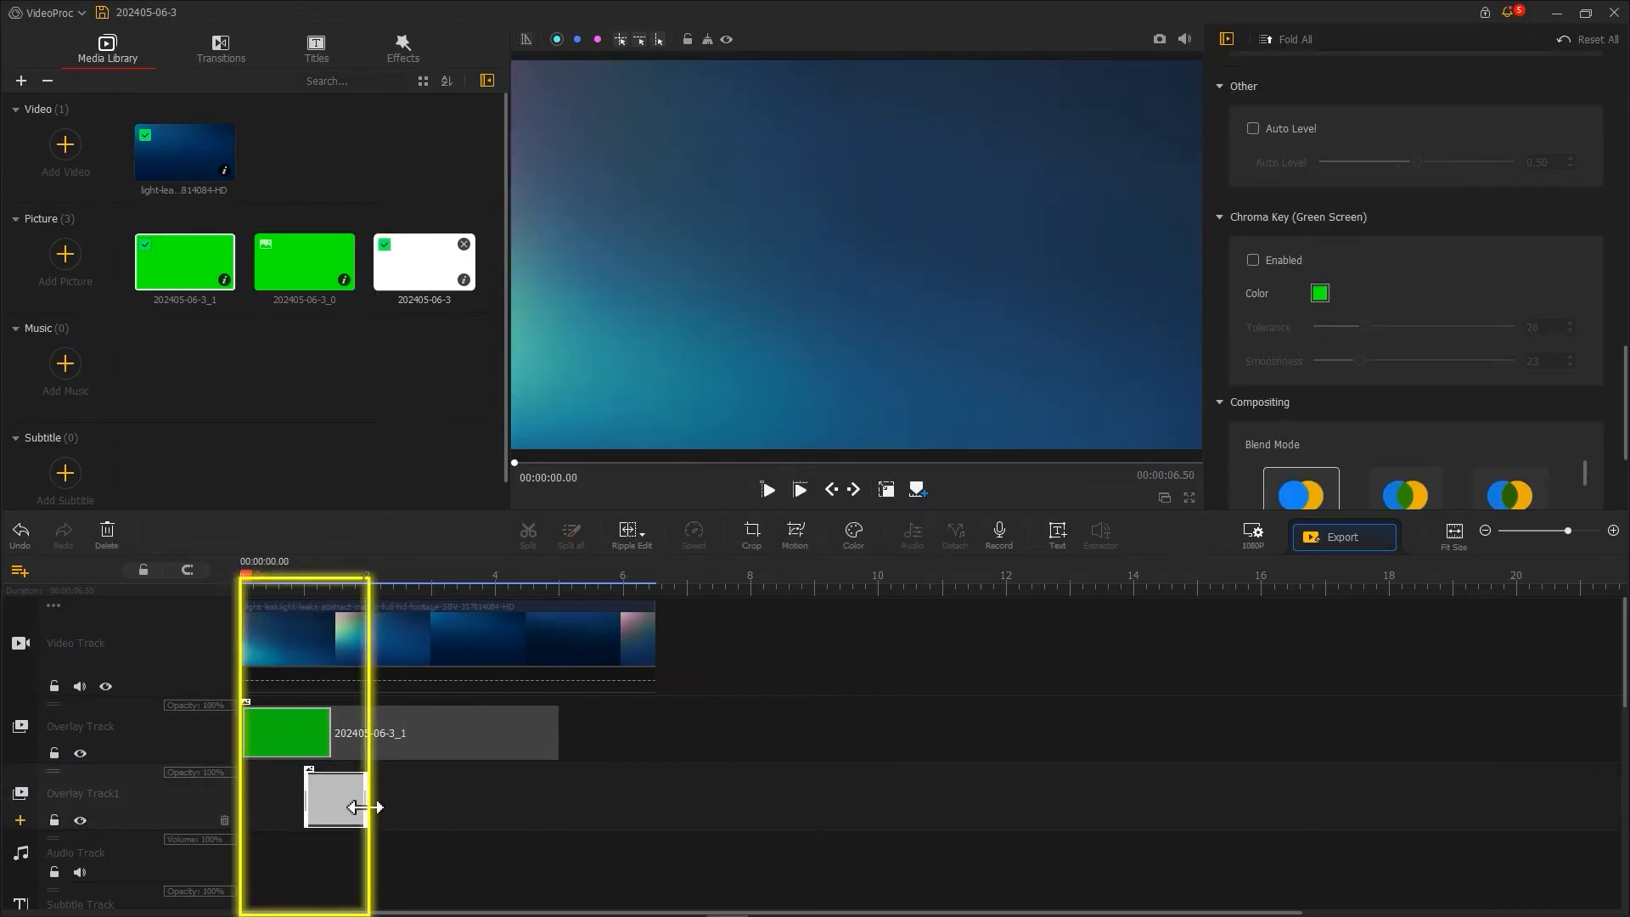
Step: Flatten the white picture in the preview into a thin strip covering the upper edge of the white border
scroll(469, 586, "up", 2)
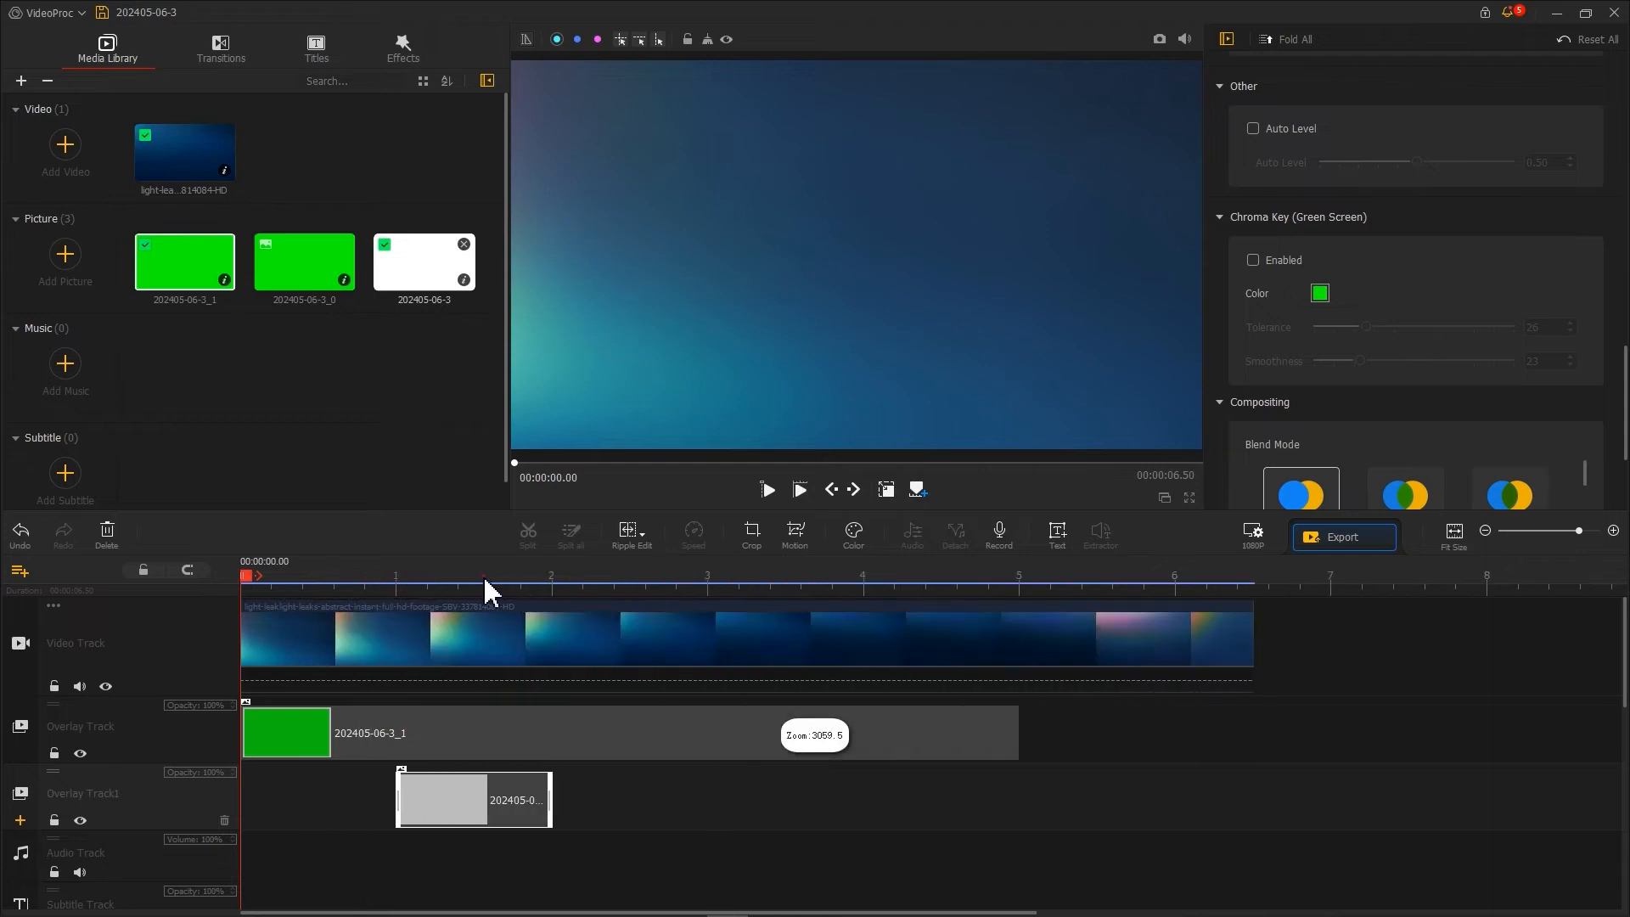
left_click(483, 574)
left_click(846, 330)
left_click_drag(858, 344, 864, 163)
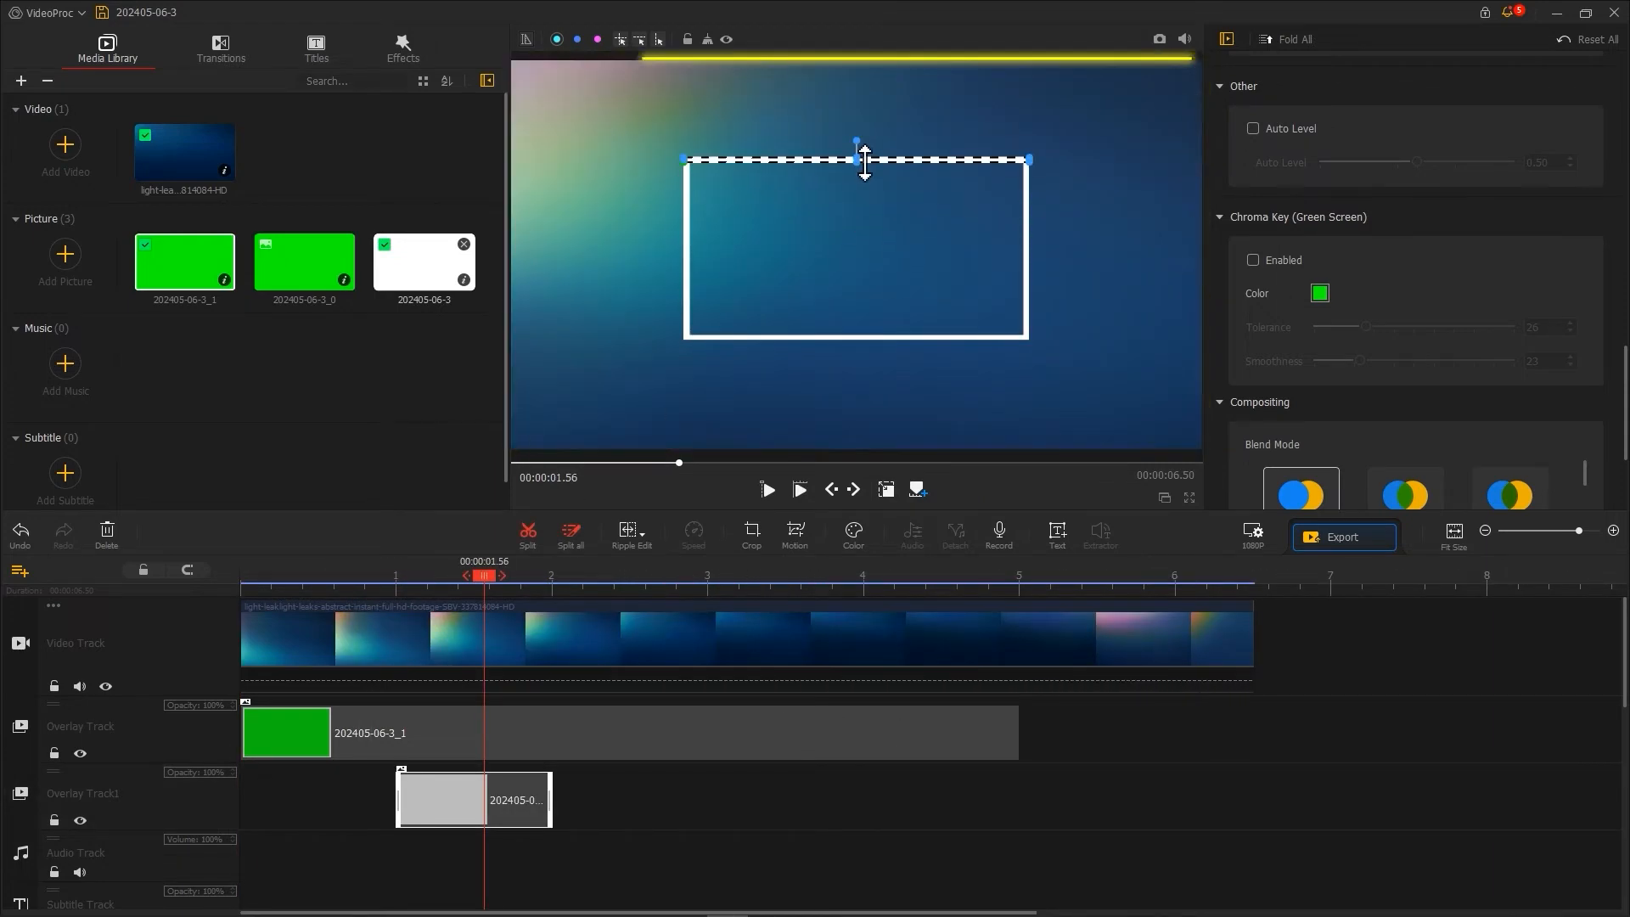
Step: Import the woman cutout picture, place it on a third overlay track at 2 seconds and enlarge it so it stands on the border's lower edge
left_click_drag(1214, 236, 406, 354)
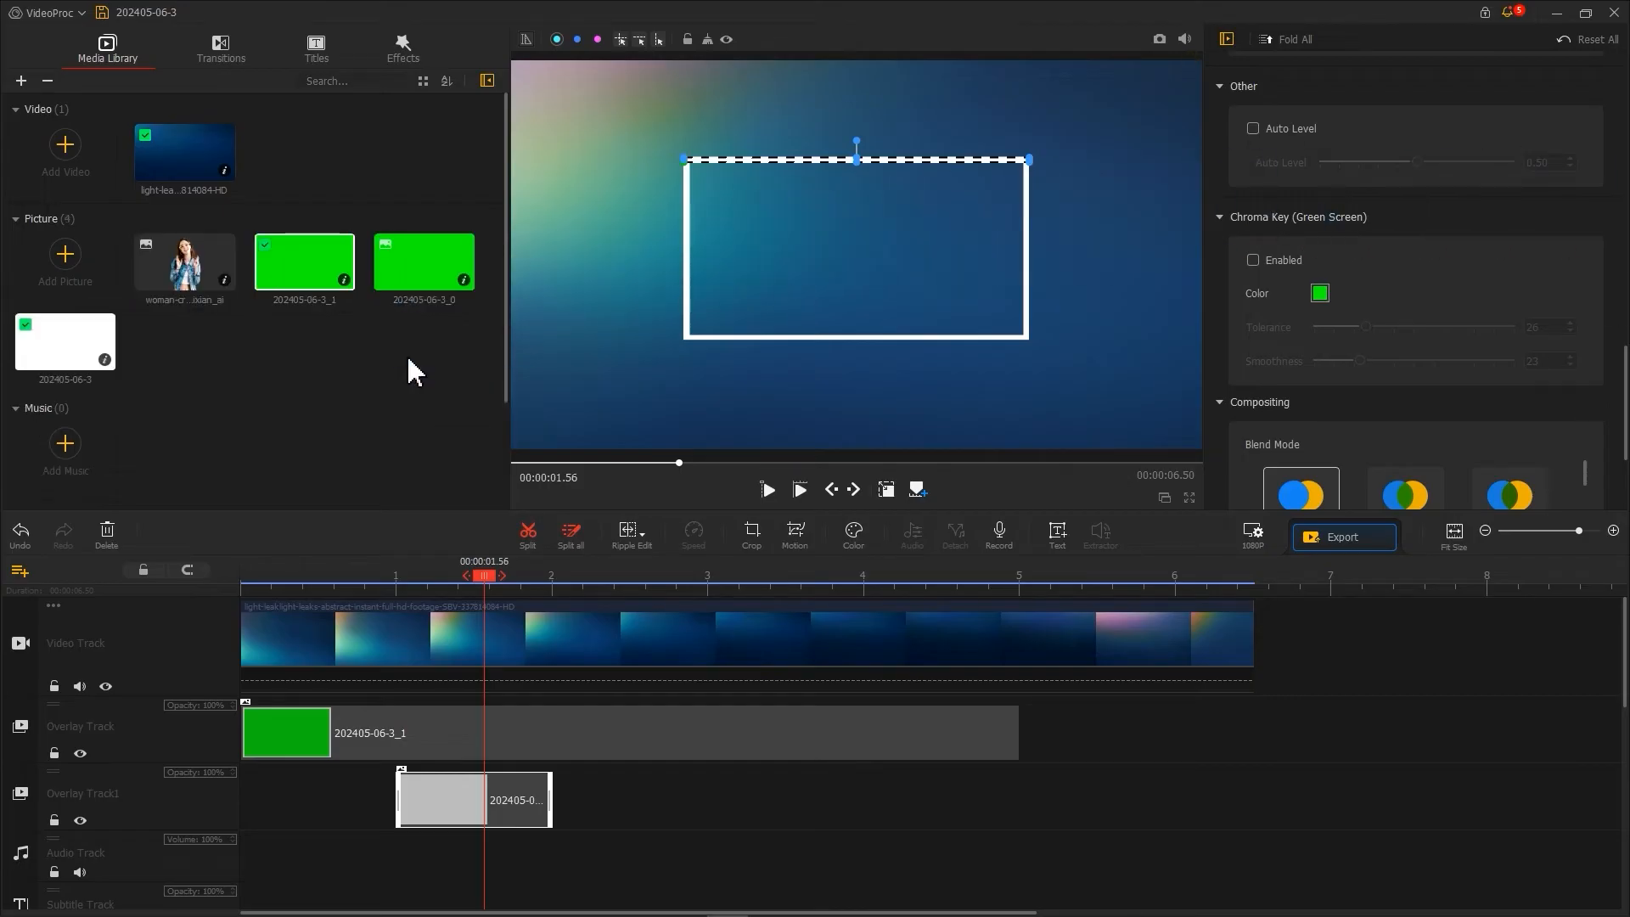
left_click(19, 818)
left_click_drag(190, 265, 577, 828)
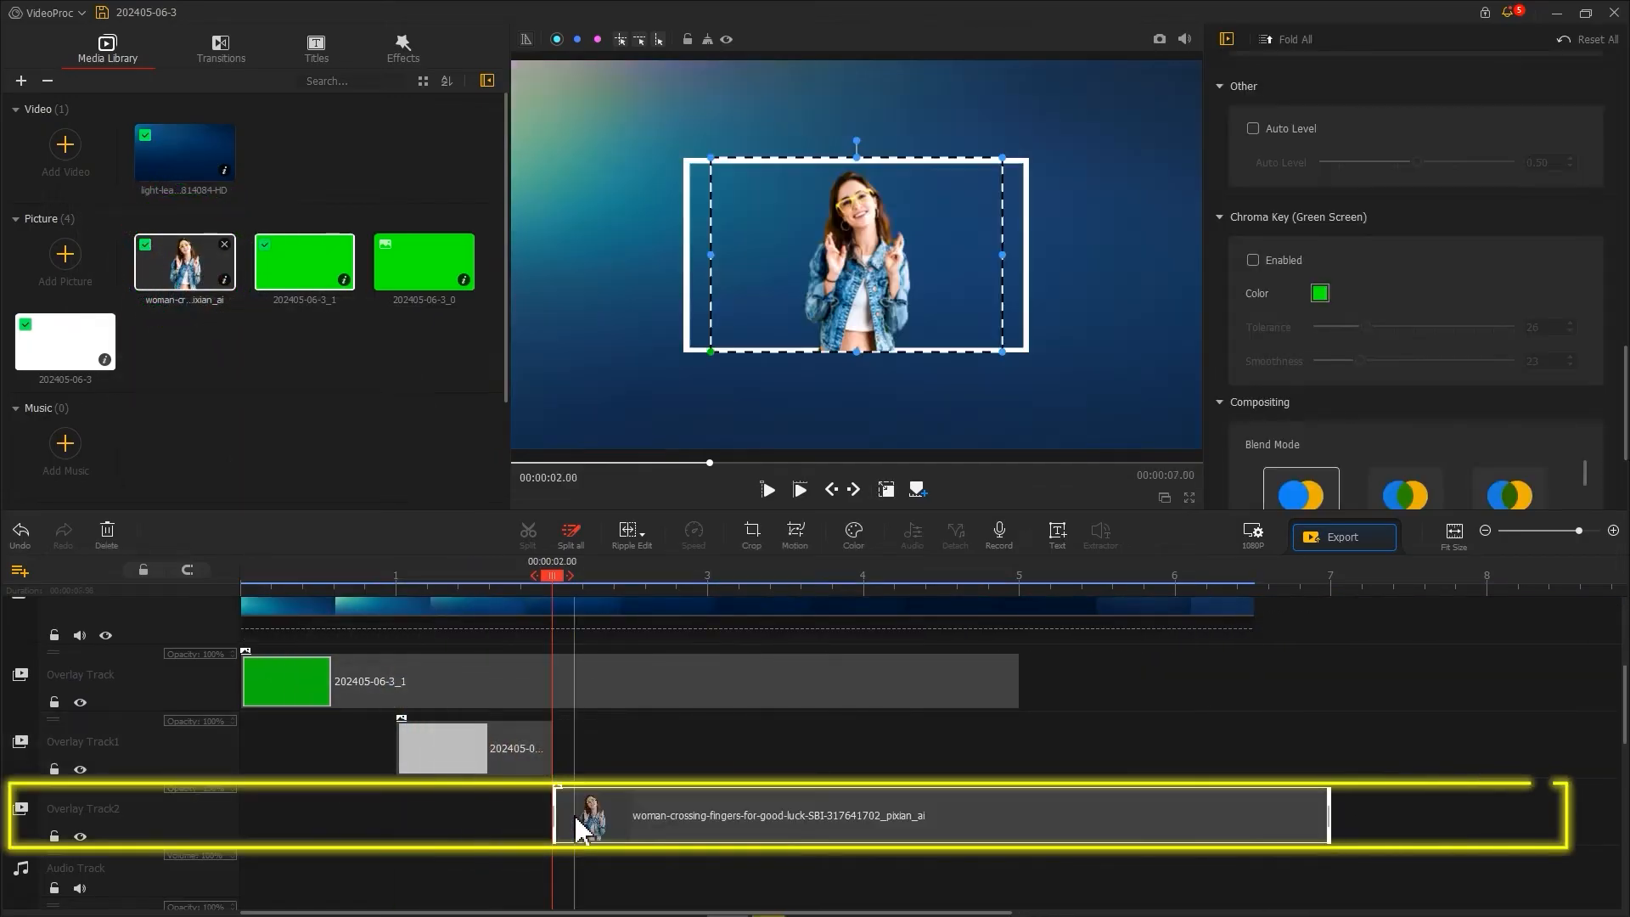
mouse_move(1003, 159)
left_mouse_down()
mouse_move(1102, 96)
mouse_move(1024, 153)
left_mouse_up()
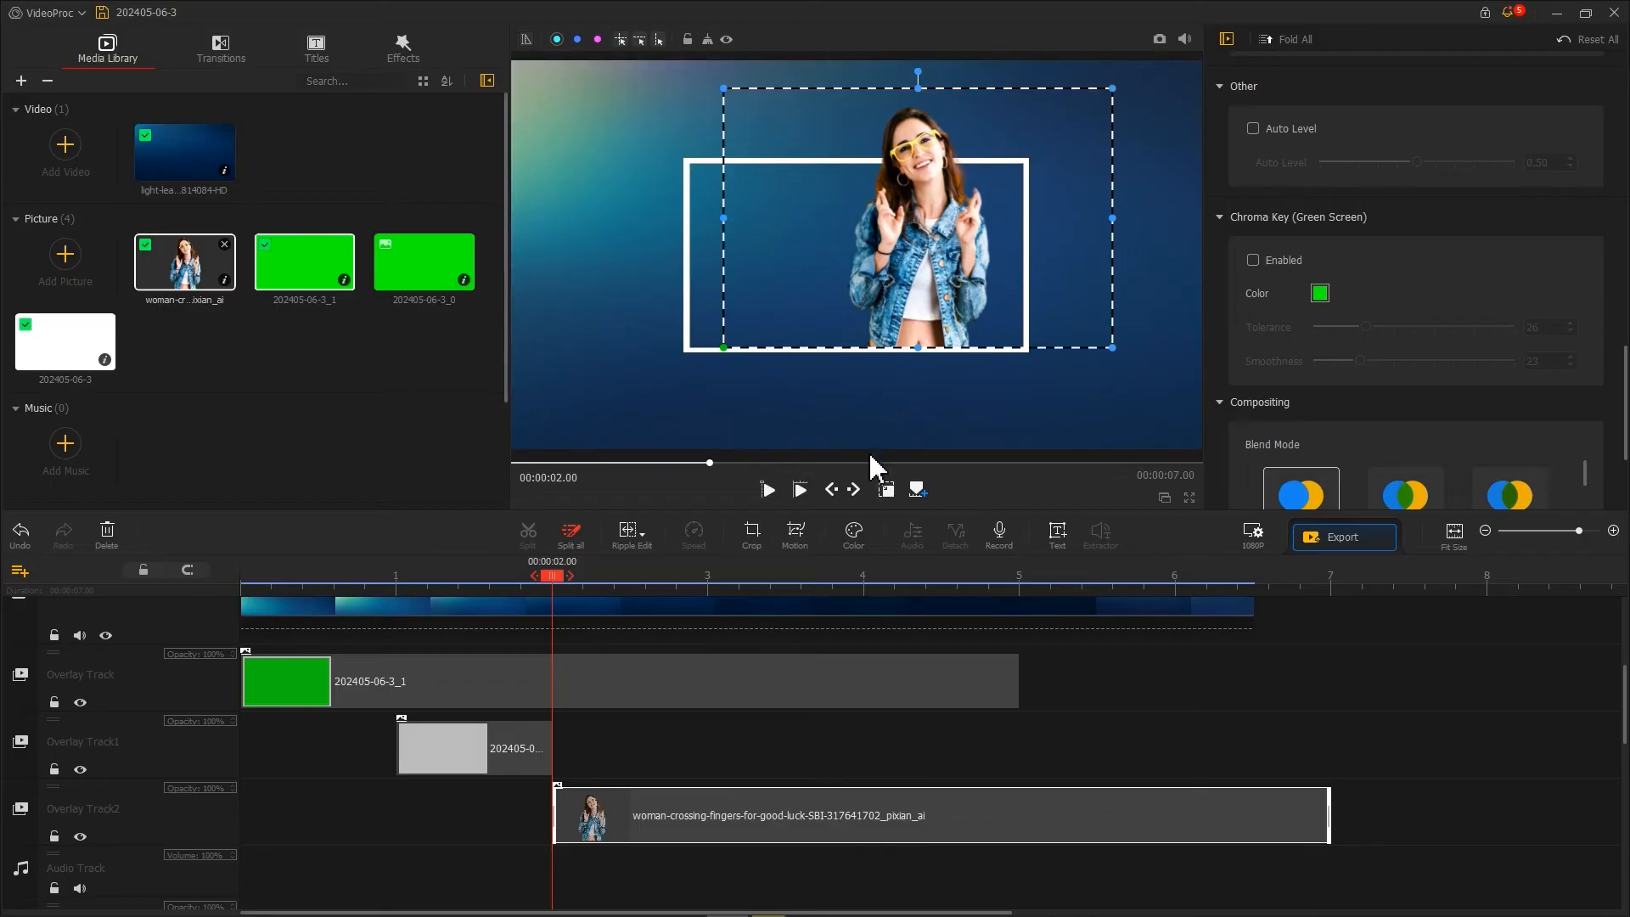
Step: Apply the Mono filter to the woman picture with Contrast -36 and Highlights -100
left_click(853, 531)
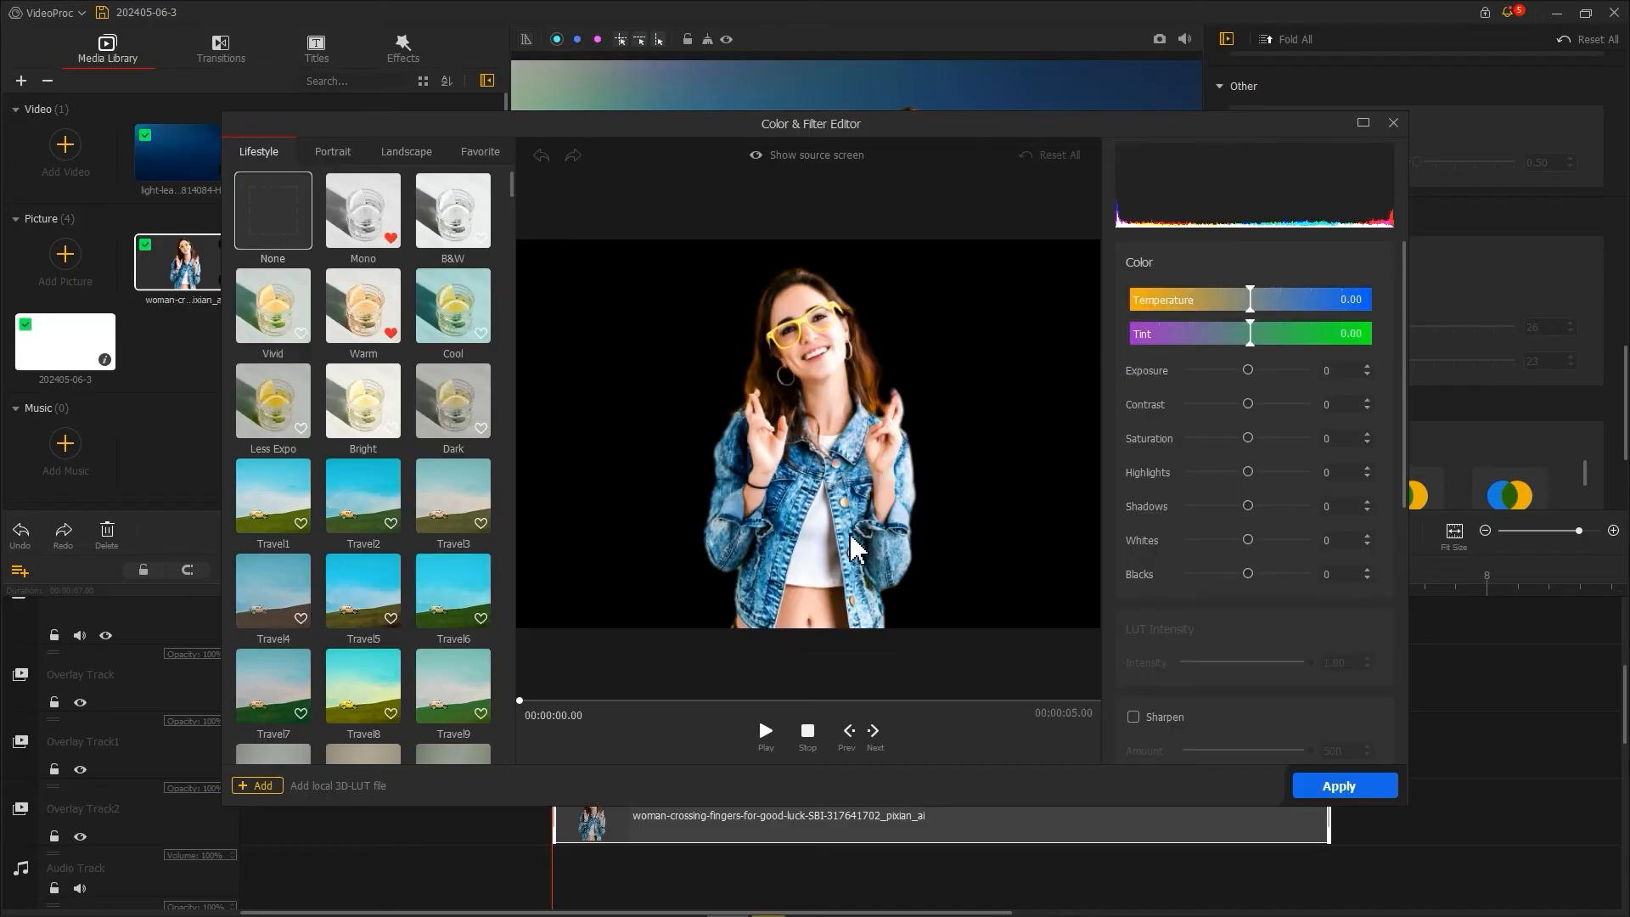
left_click(363, 208)
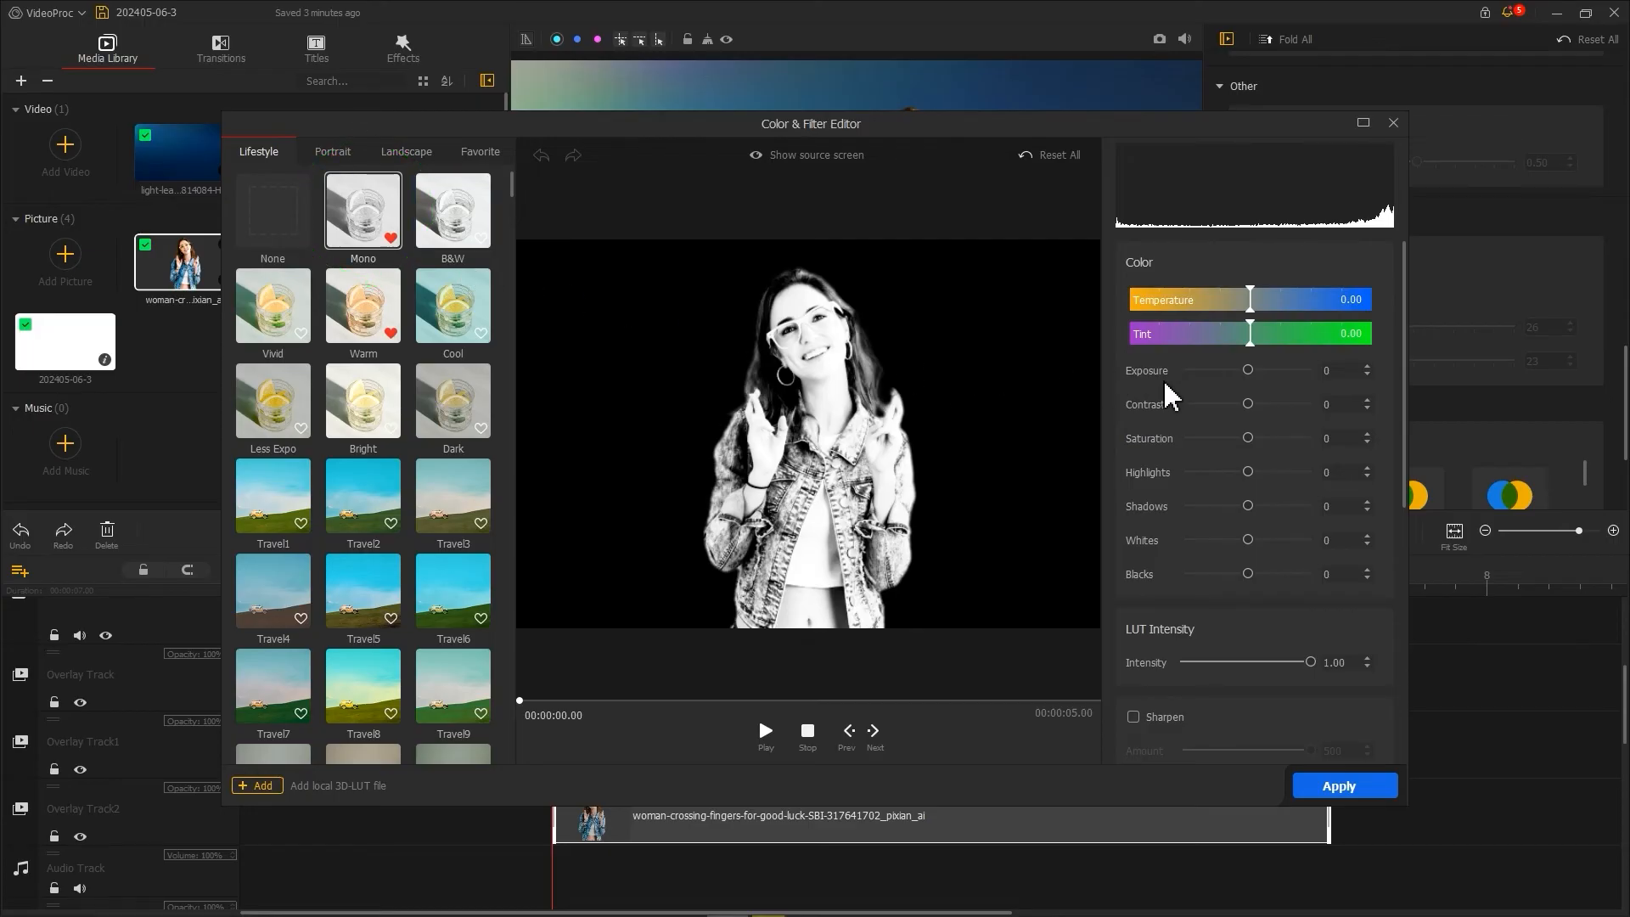
left_click_drag(1247, 404, 1227, 404)
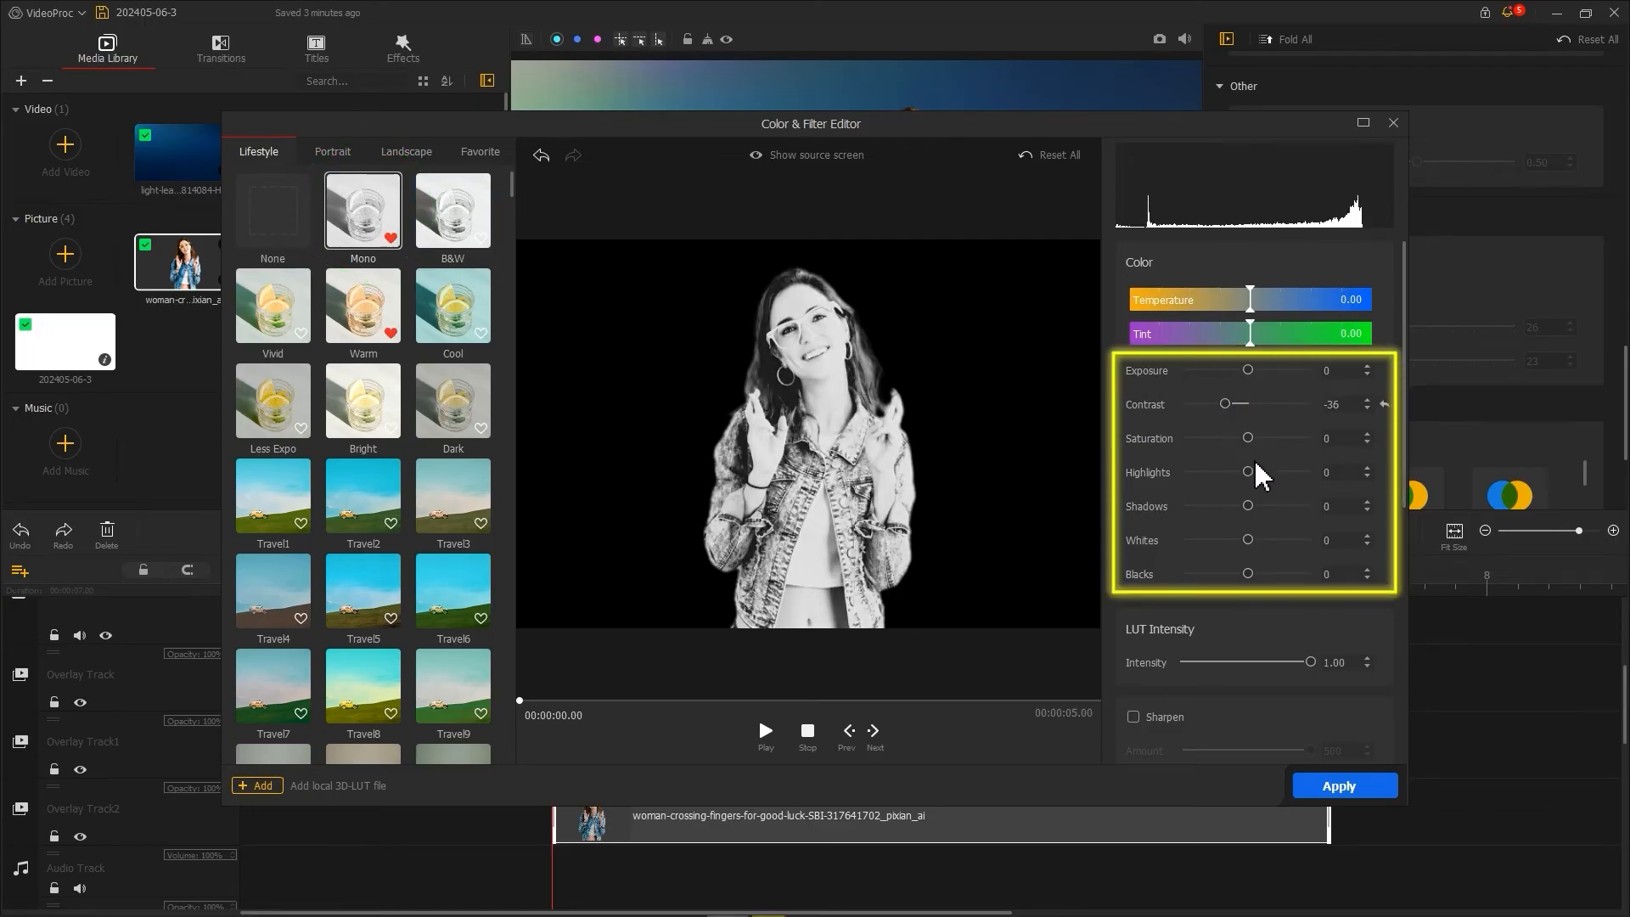
left_click_drag(1248, 472, 1194, 483)
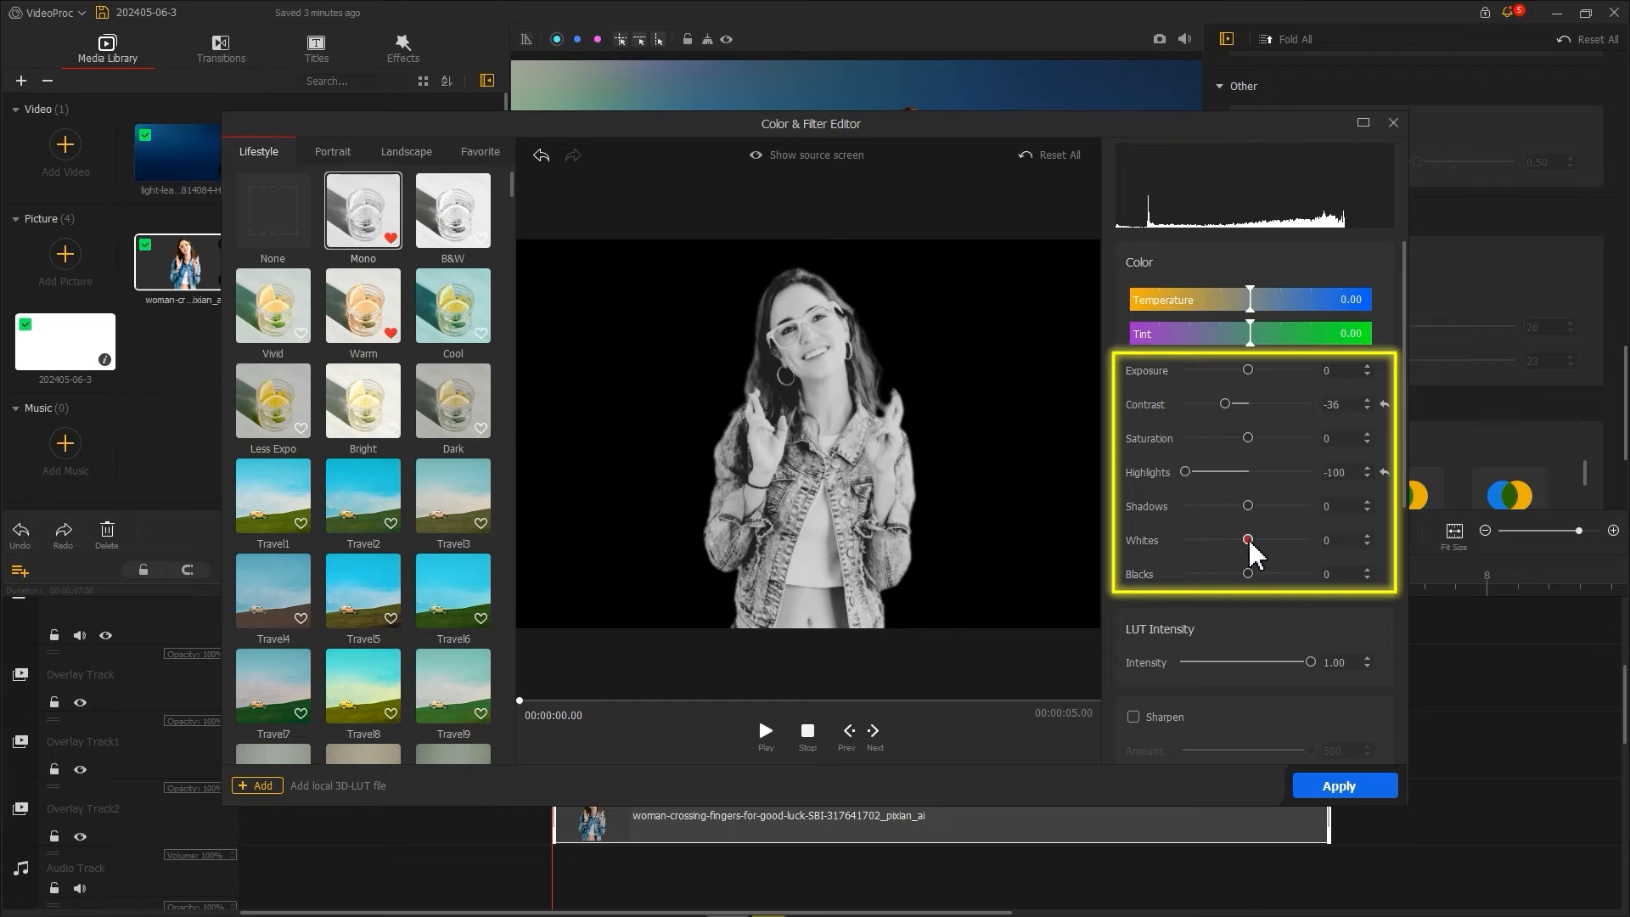
left_click(1339, 784)
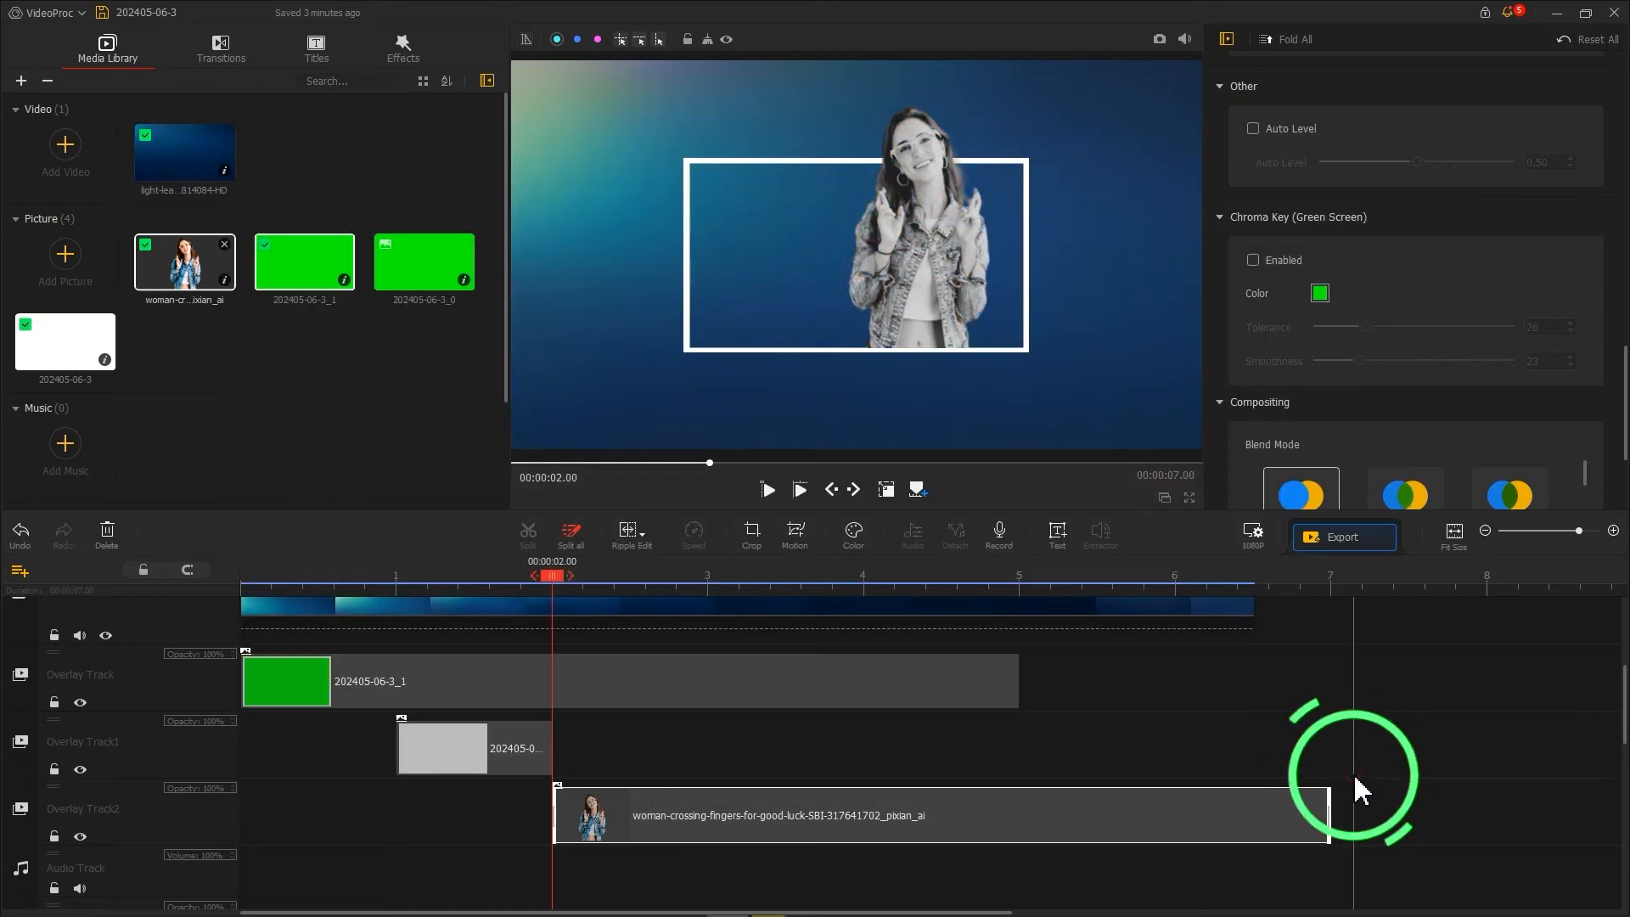
Step: Add a motion keyframe at the woman clip's start, enlarge its frame to 612x408 and move it above the picture to 306,612
left_click(798, 539)
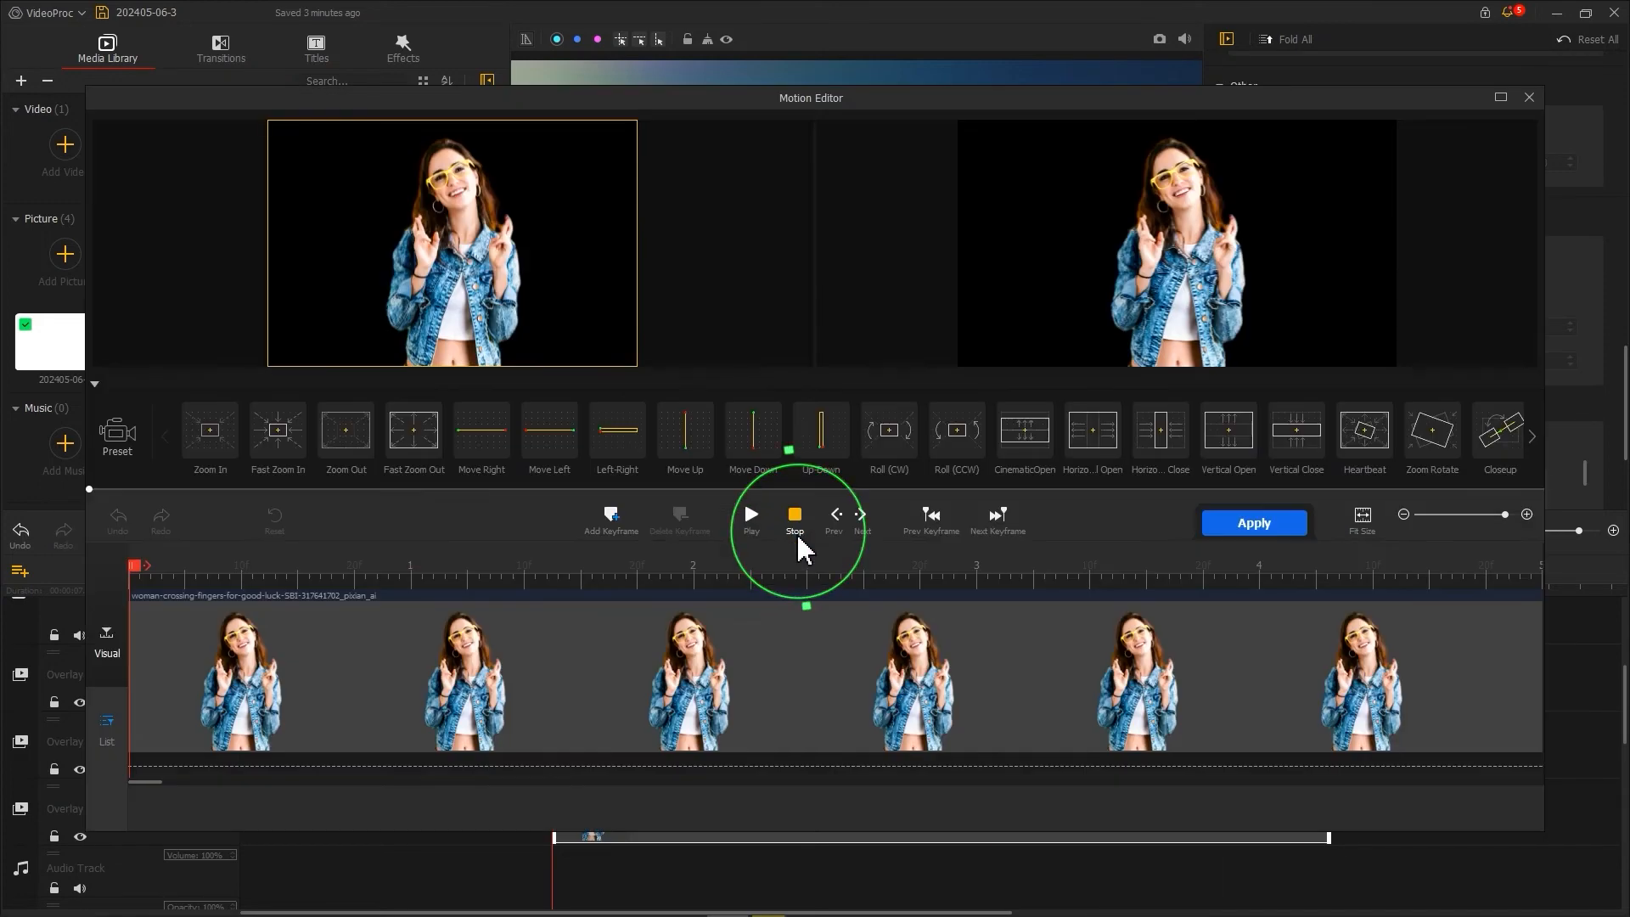
left_click(624, 522)
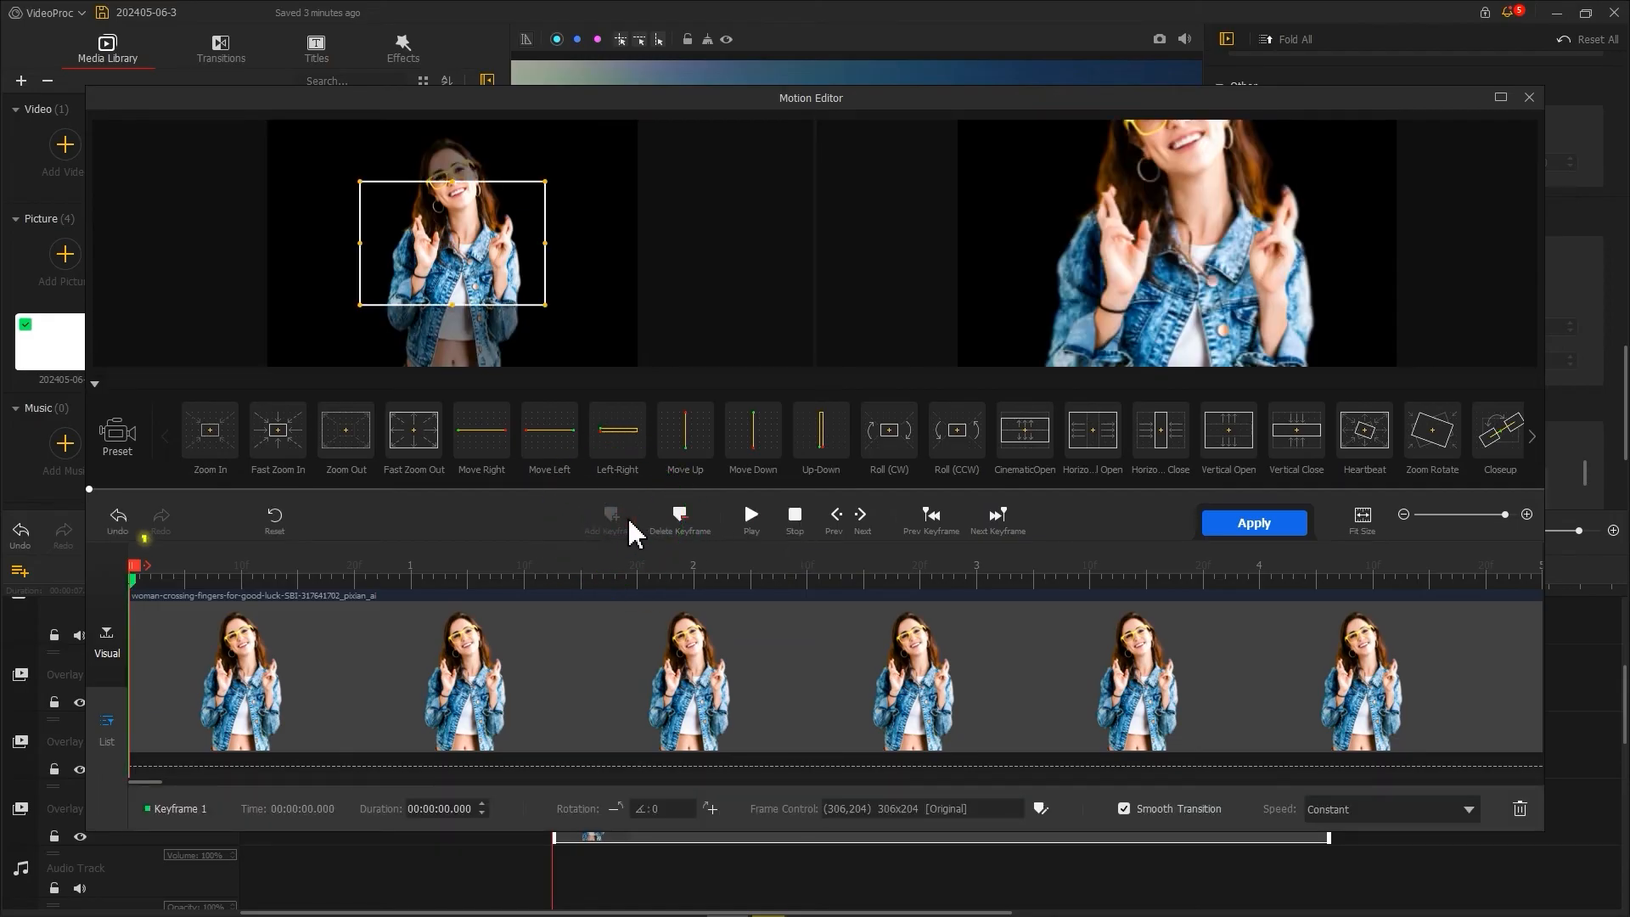
left_click_drag(462, 287, 369, 349)
left_click_drag(452, 244, 621, 127)
left_click_drag(564, 327, 567, 119)
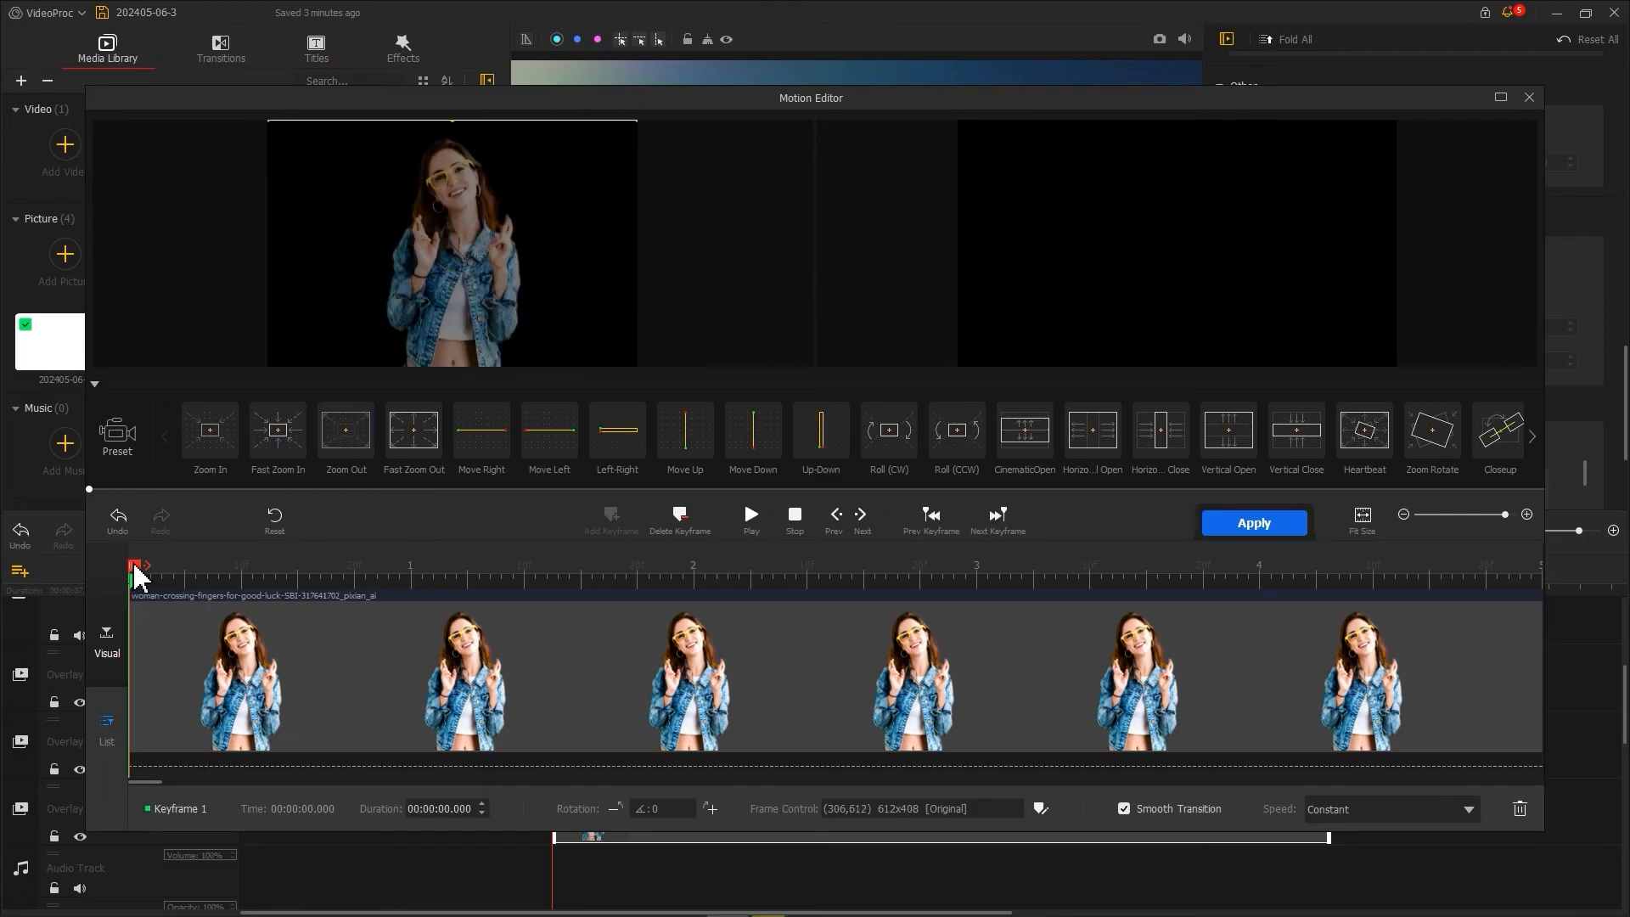
Step: Add a second keyframe at 1 second with its frame at 306,204 and rotation 0, set Smooth Speed Down 1 and apply the motion
left_click_drag(139, 567, 354, 567)
left_click(410, 567)
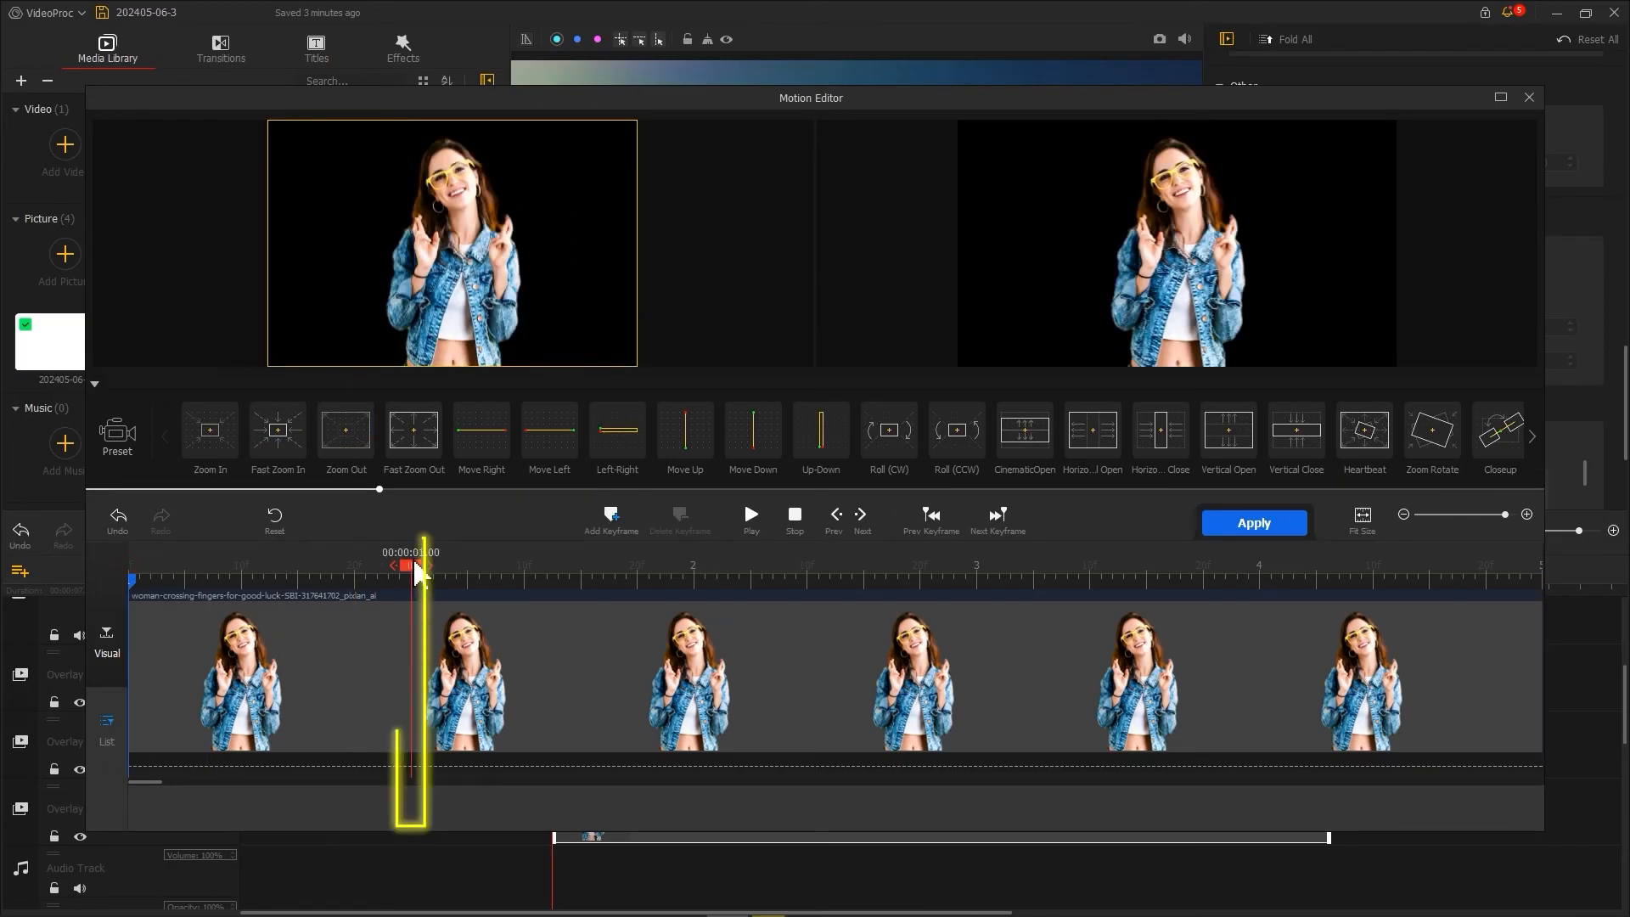
left_click(604, 524)
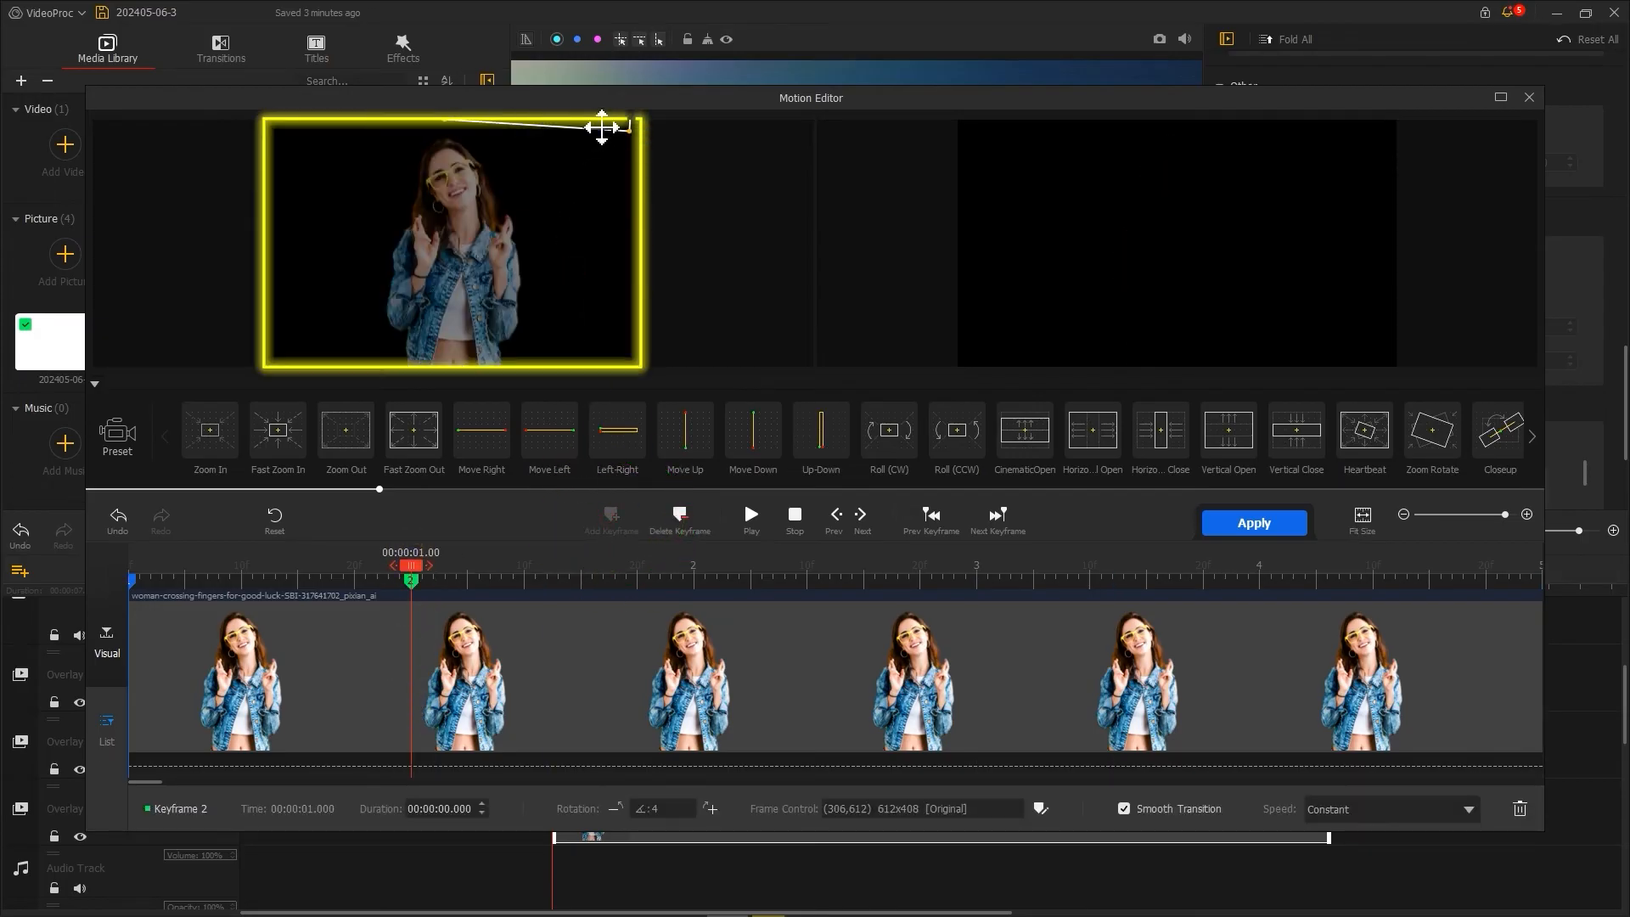
left_click_drag(593, 219, 602, 226)
left_click_drag(585, 153, 583, 355)
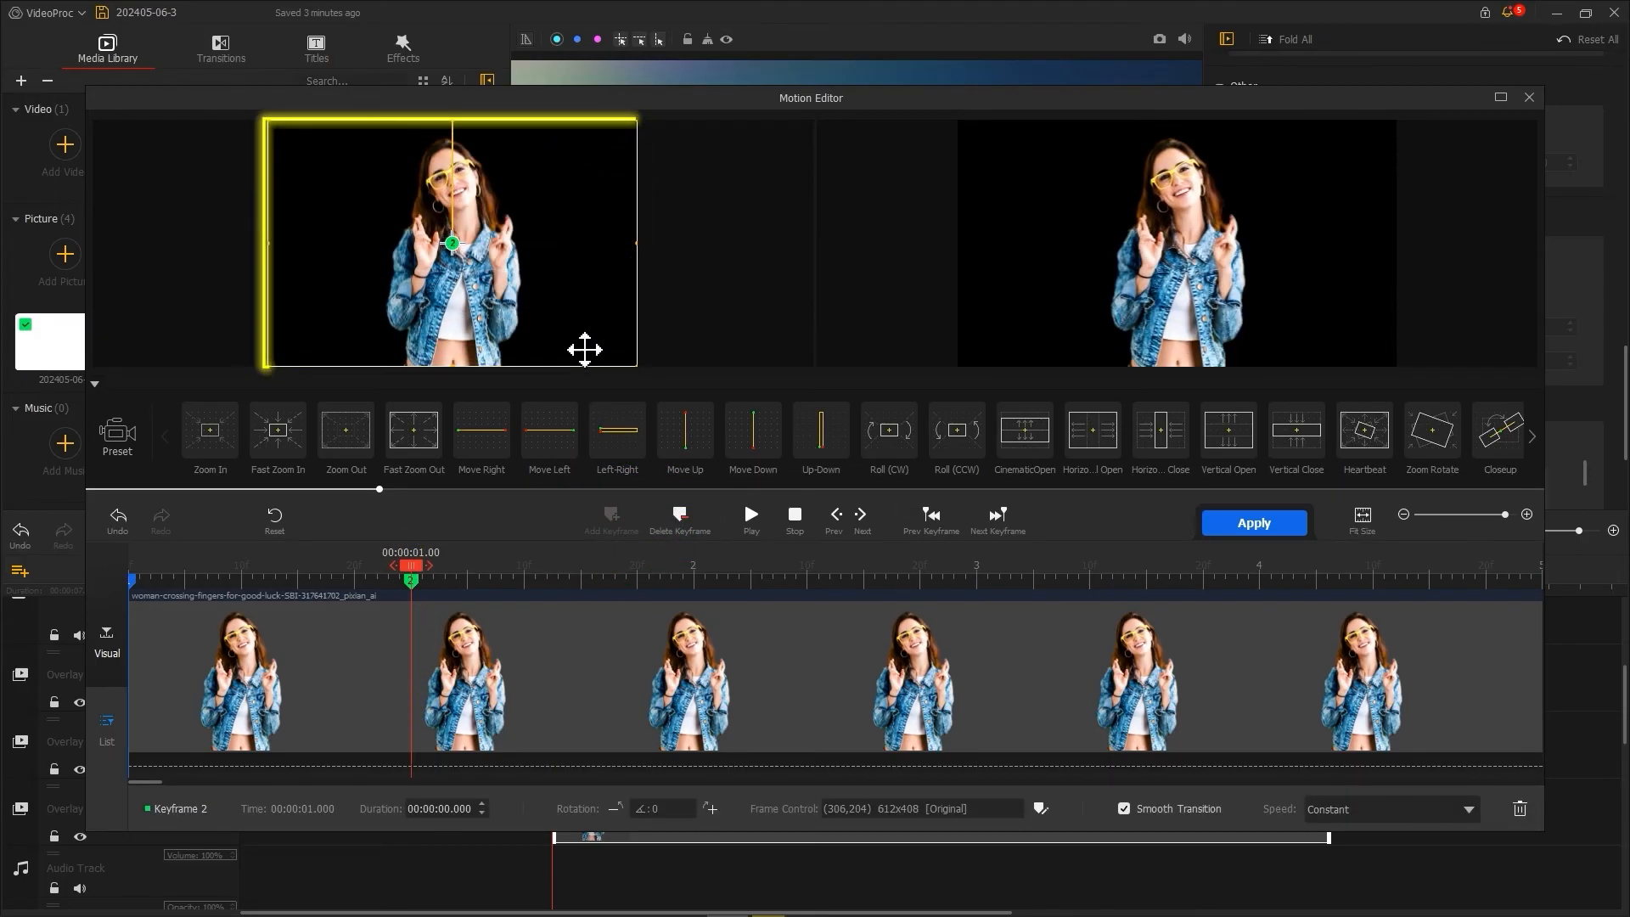
left_click(1375, 809)
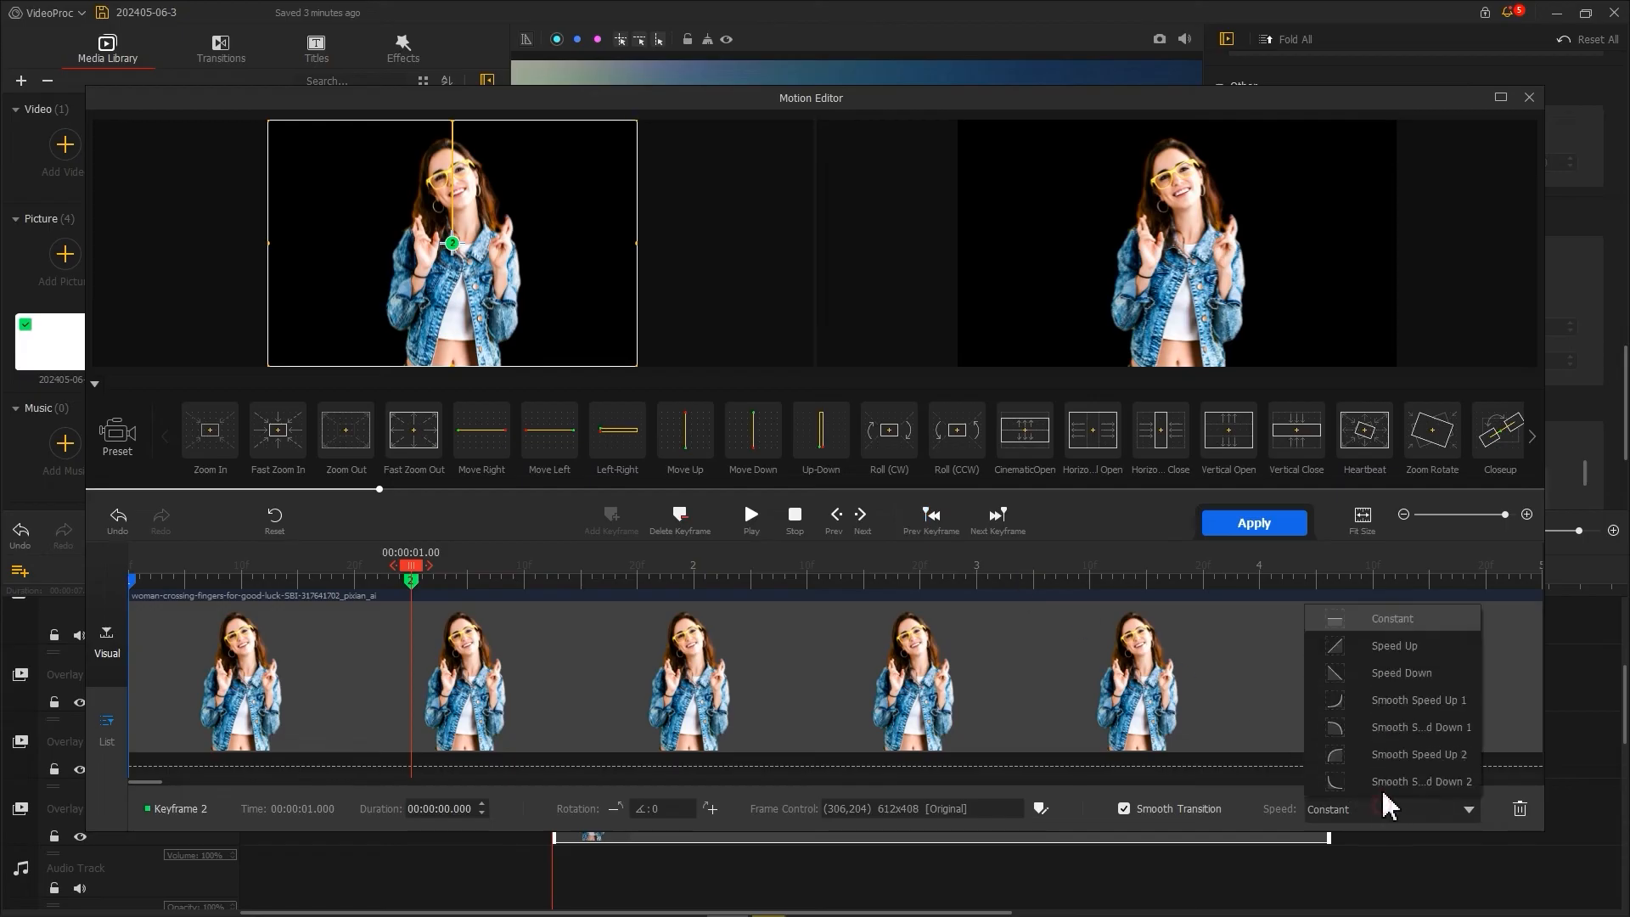
left_click(1382, 735)
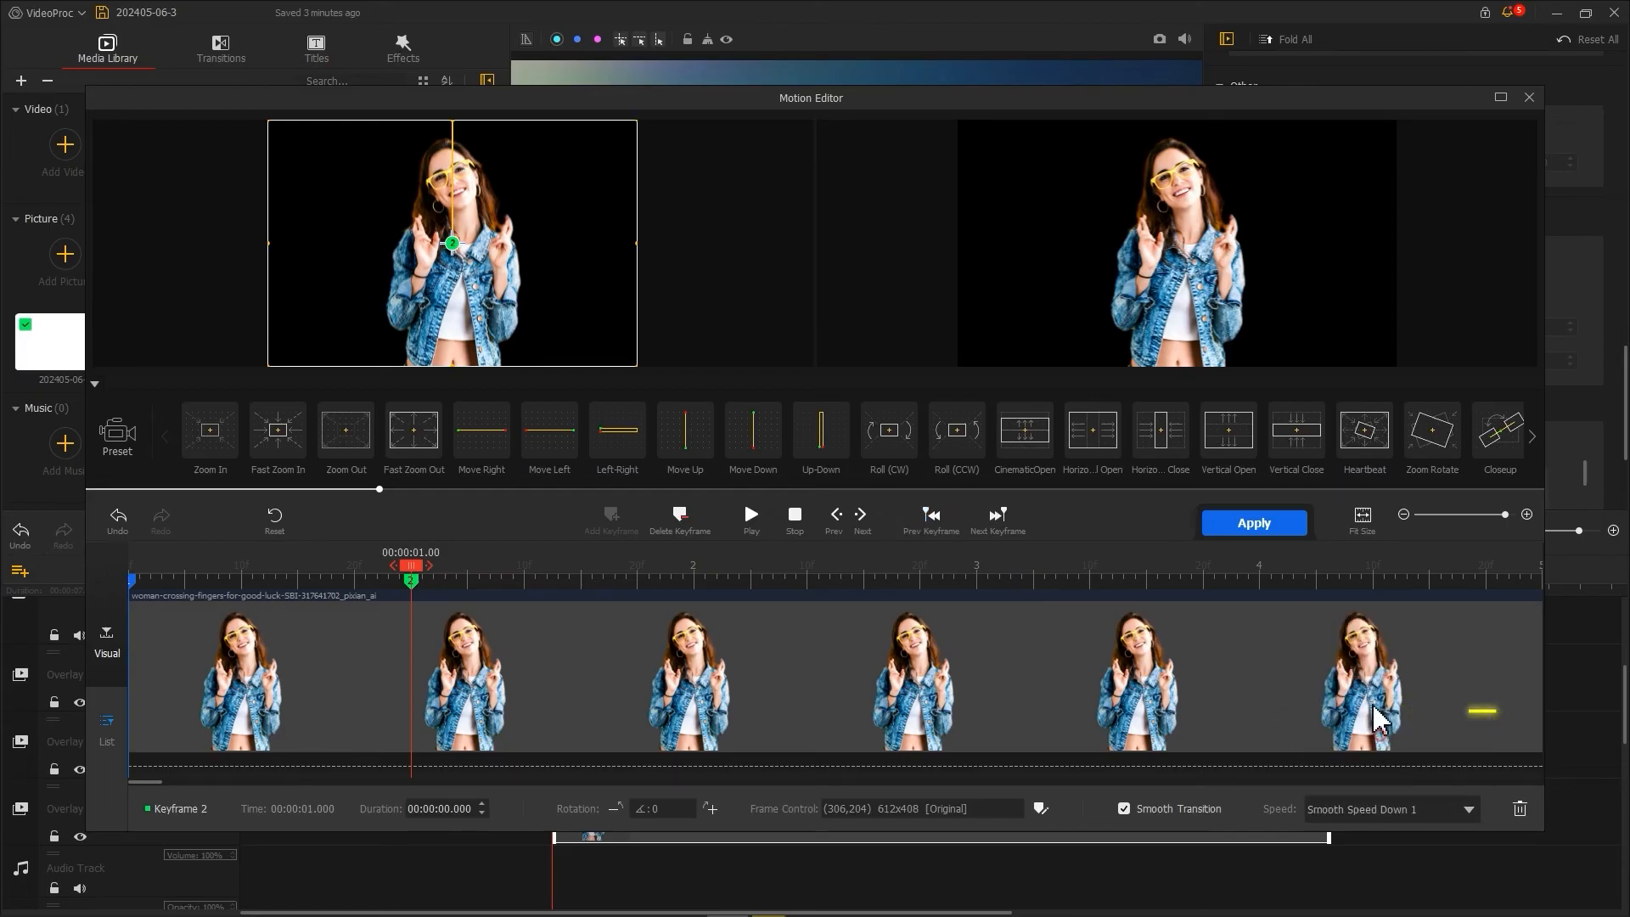
left_click(1265, 526)
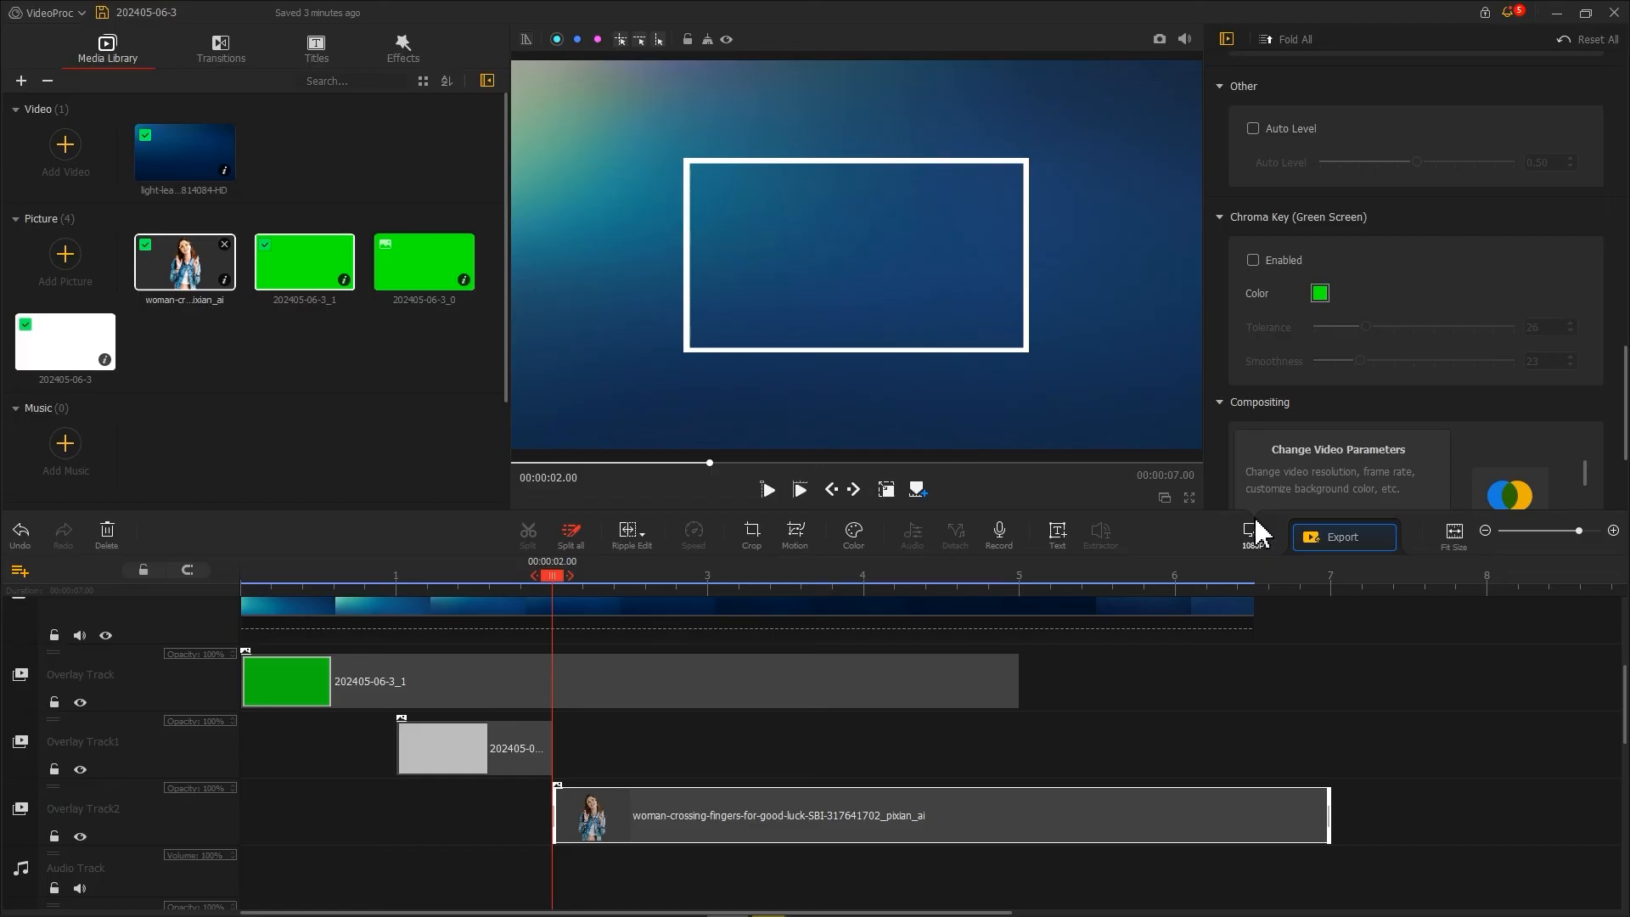
Step: Add a text title at 2 seconds, replace its placeholder with the woman's full name and play back the title animation
left_click(1058, 534)
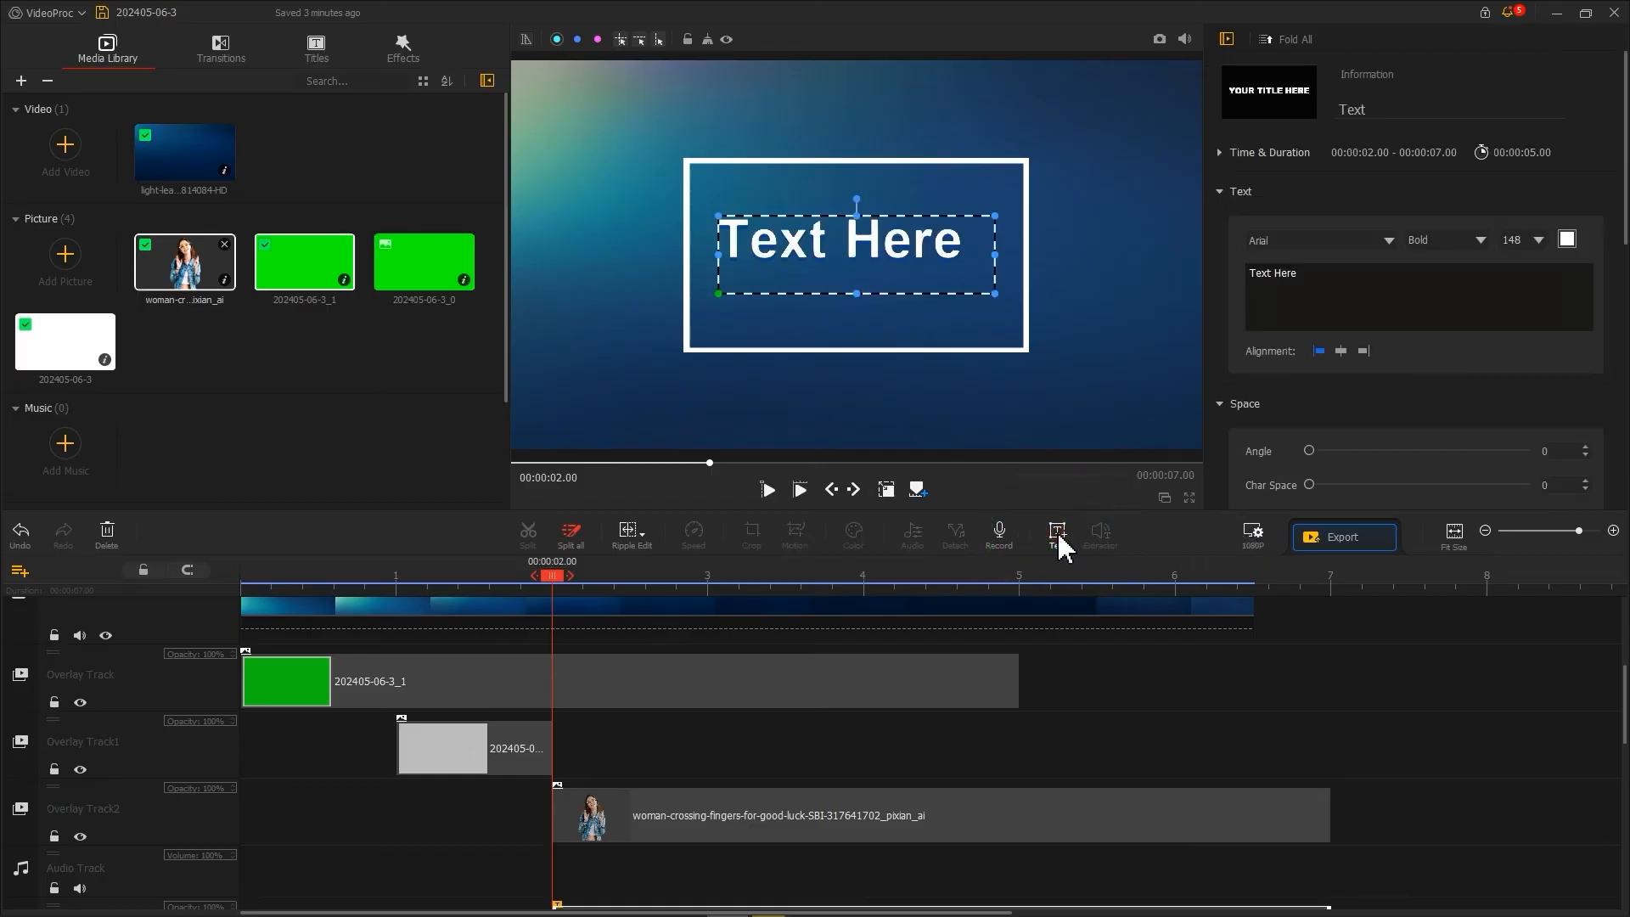
left_click_drag(1328, 274, 1256, 274)
type("Jennifer Lawrenceq")
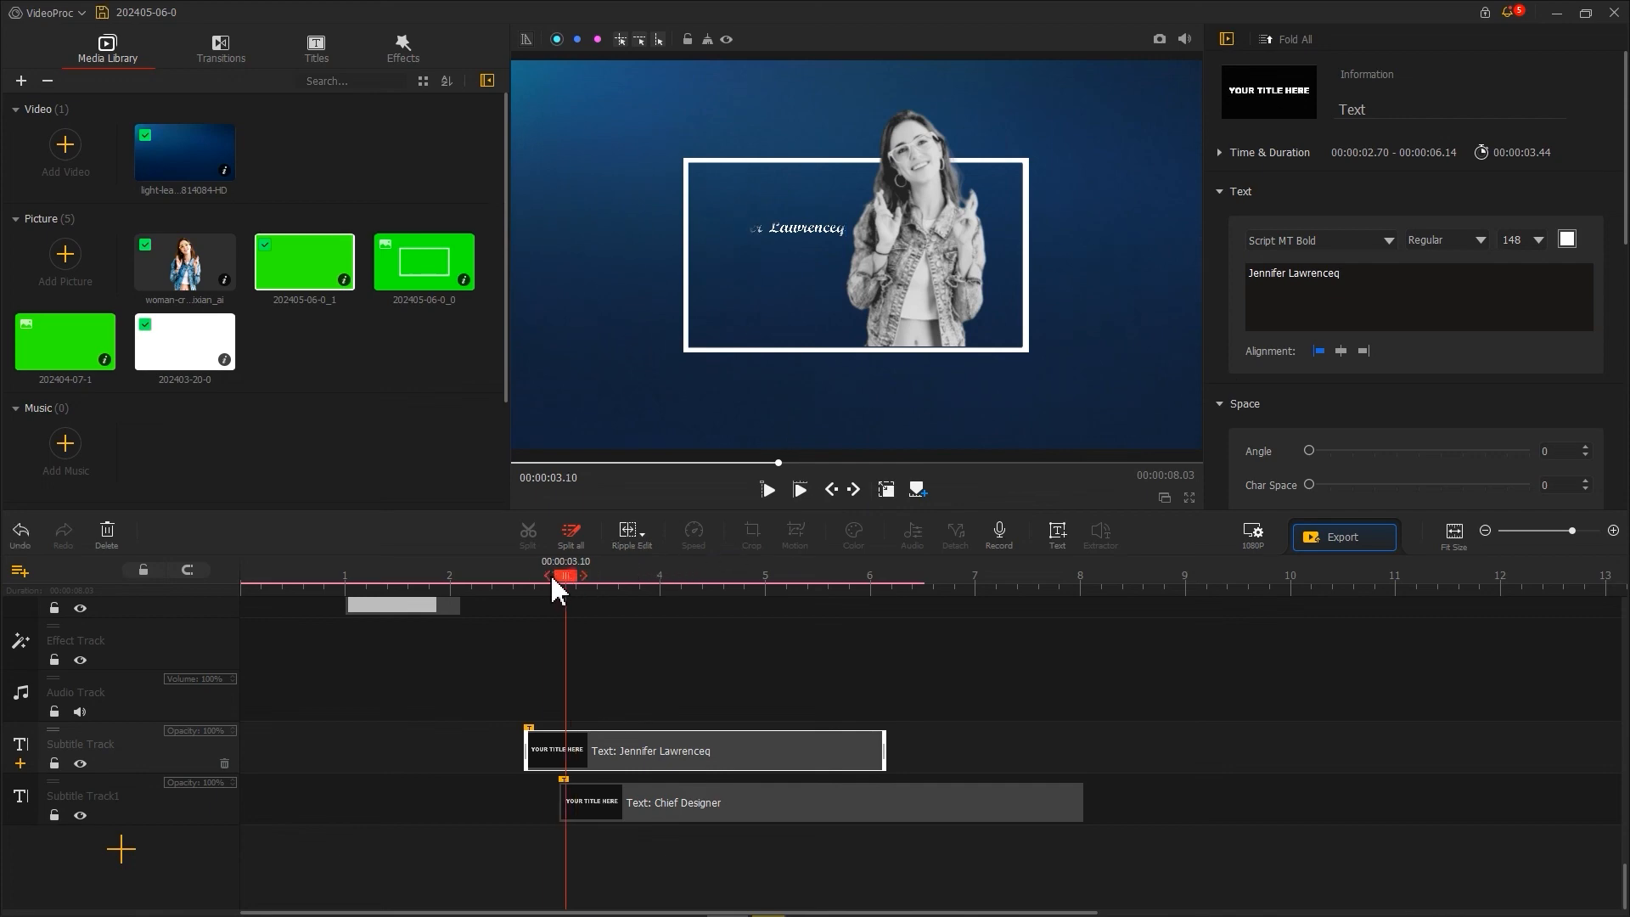
left_click(514, 576)
key("space")
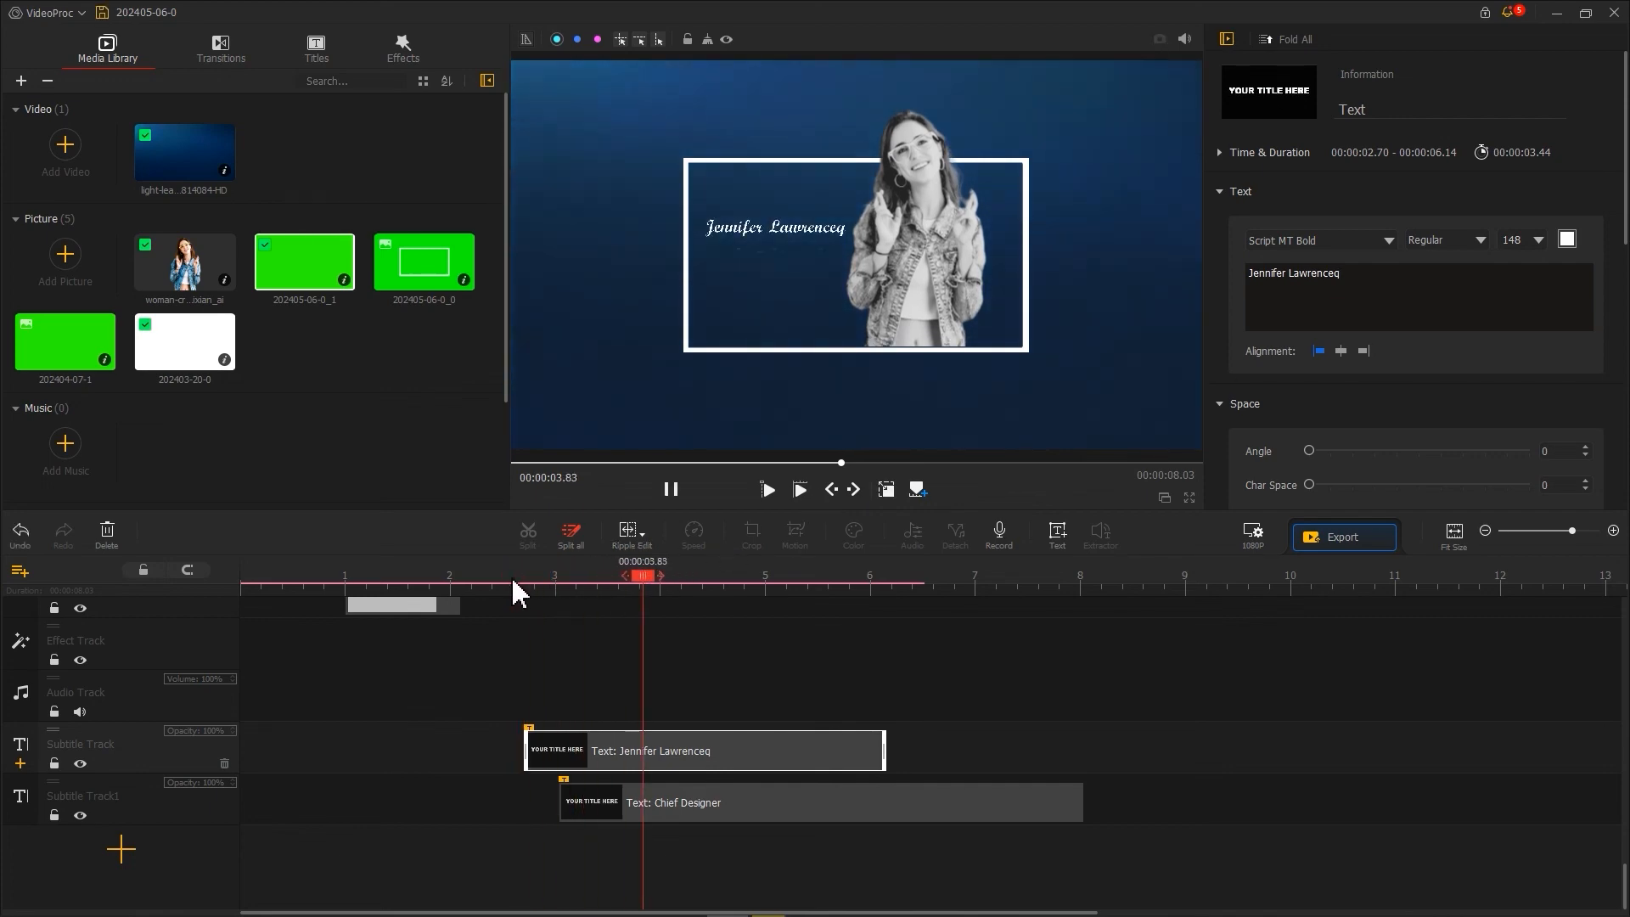